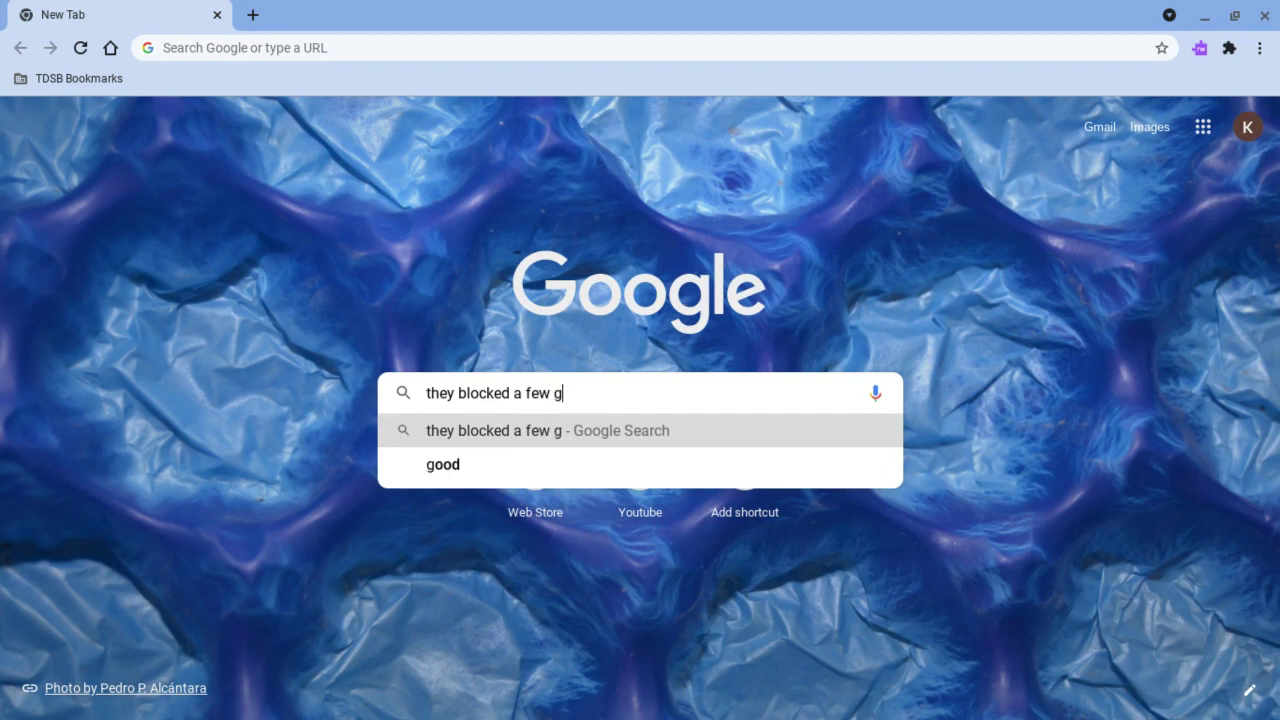
Complete the search box message so it reads "they blocked a few game but not alot".
type("ut ")
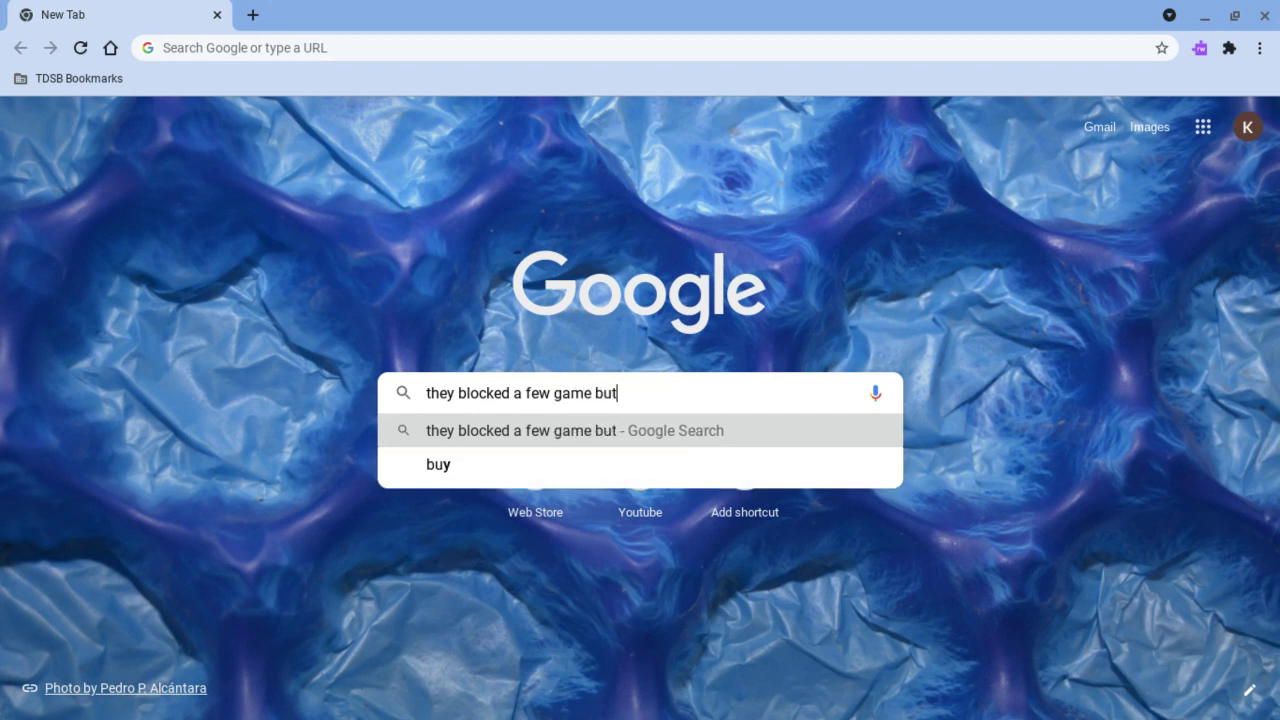
type("t")
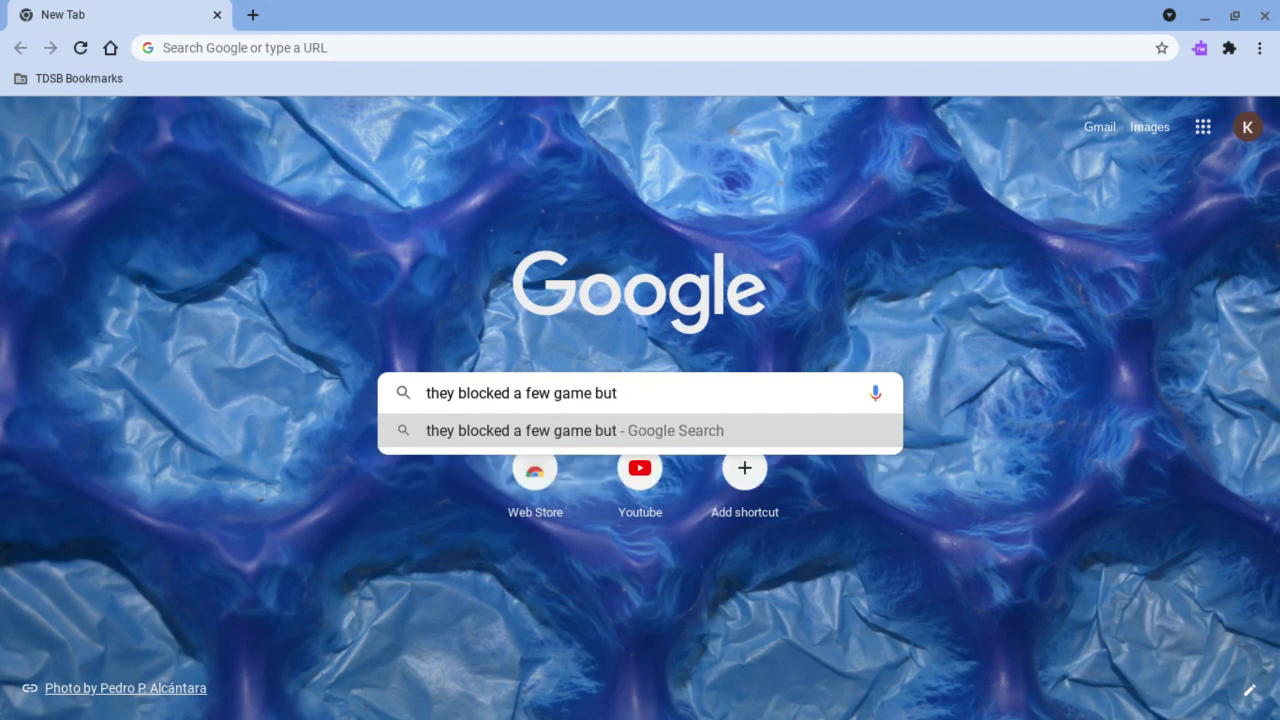
type("not a")
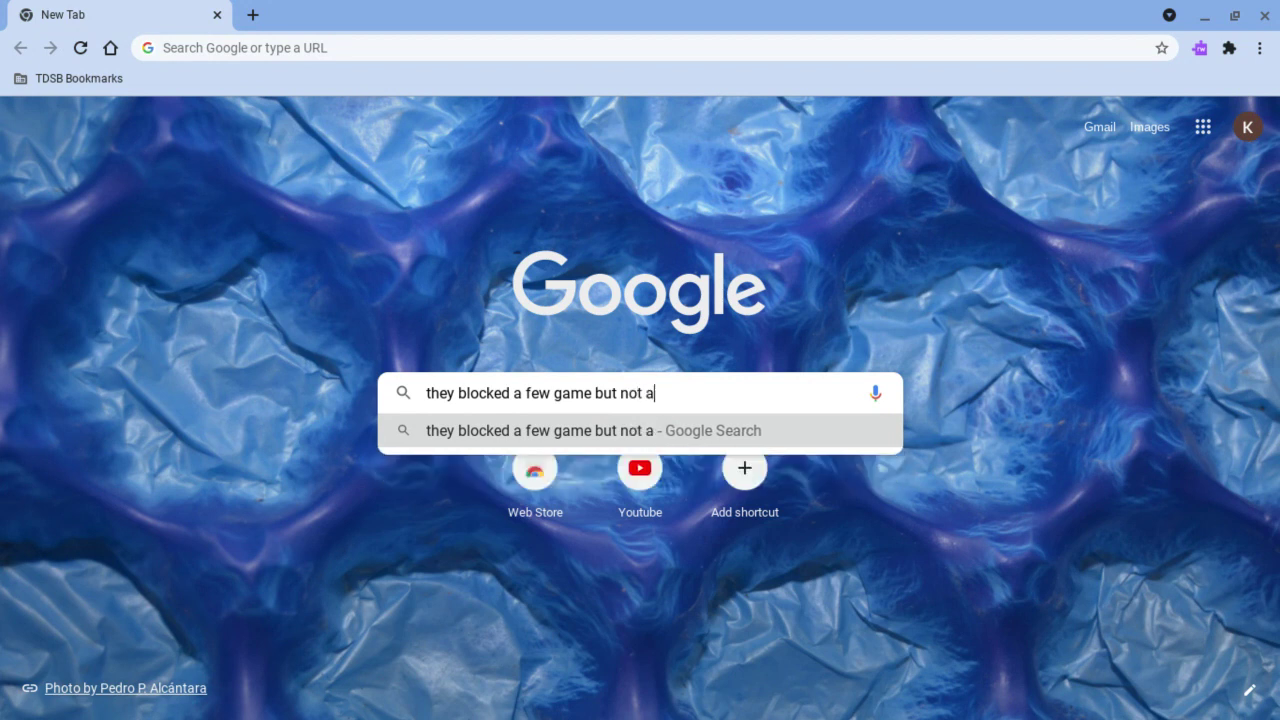
type("lot")
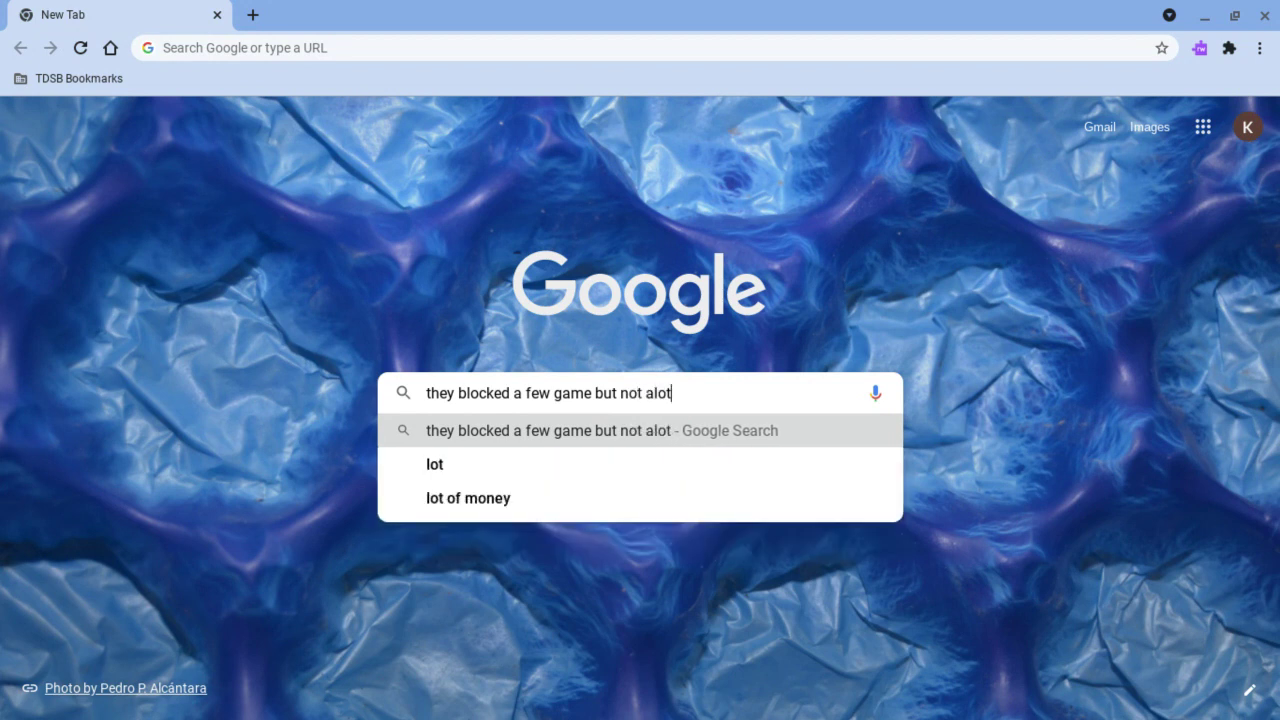
Replace the search box message with "so let me try to show u how to unblock it".
key("BackSpace")
key("BackSpace")
key("BackSpace")
key("BackSpace")
key("BackSpace")
key("BackSpace")
key("BackSpace")
key("BackSpace")
key("BackSpace")
key("BackSpace")
key("BackSpace")
key("BackSpace")
key("BackSpace")
key("BackSpace")
key("BackSpace")
key("BackSpace")
key("BackSpace")
key("BackSpace")
key("BackSpace")
key("BackSpace")
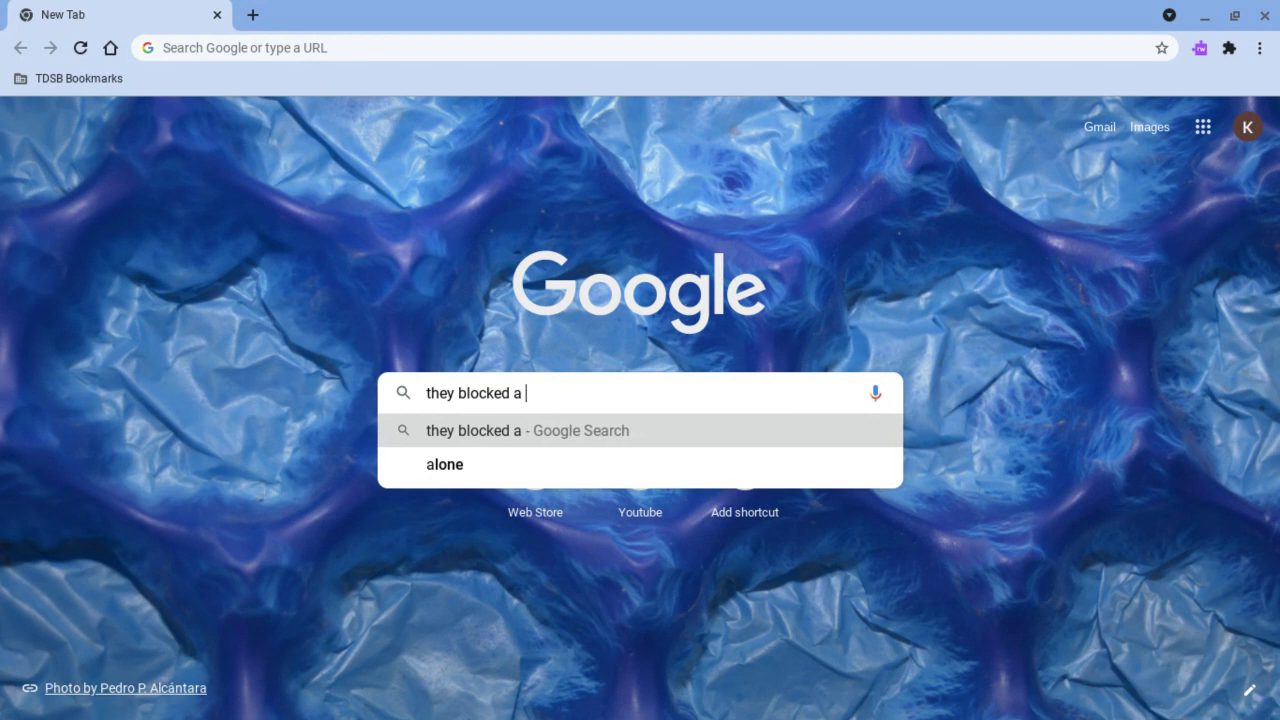
key("BackSpace")
key("BackSpace")
key("BackSpace")
key("BackSpace")
key("BackSpace")
key("BackSpace")
type("so ")
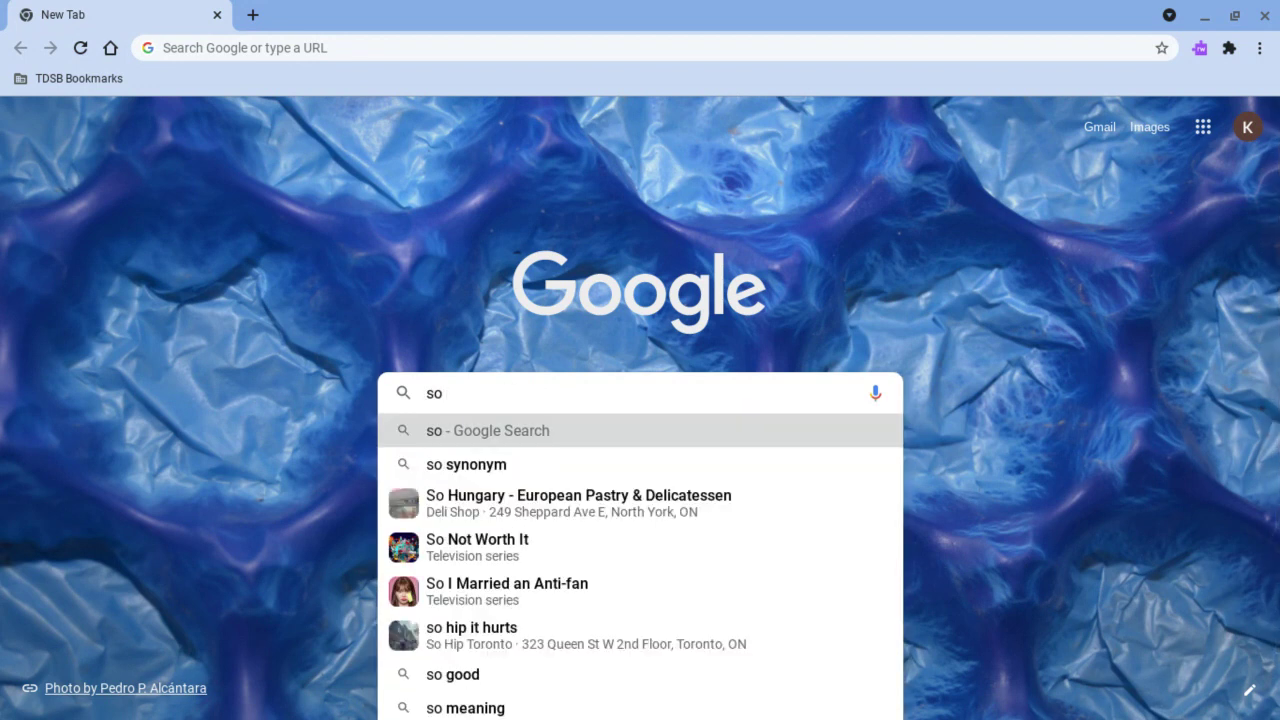
type("let me try to ")
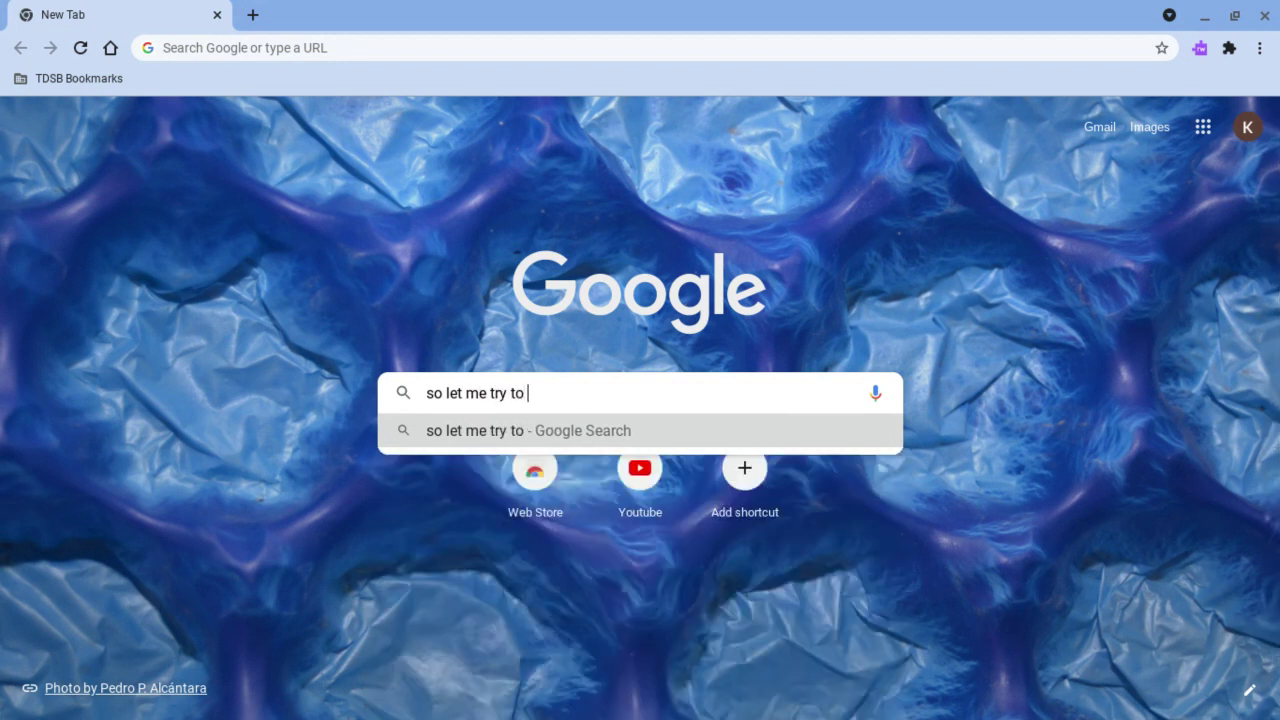
type("show u")
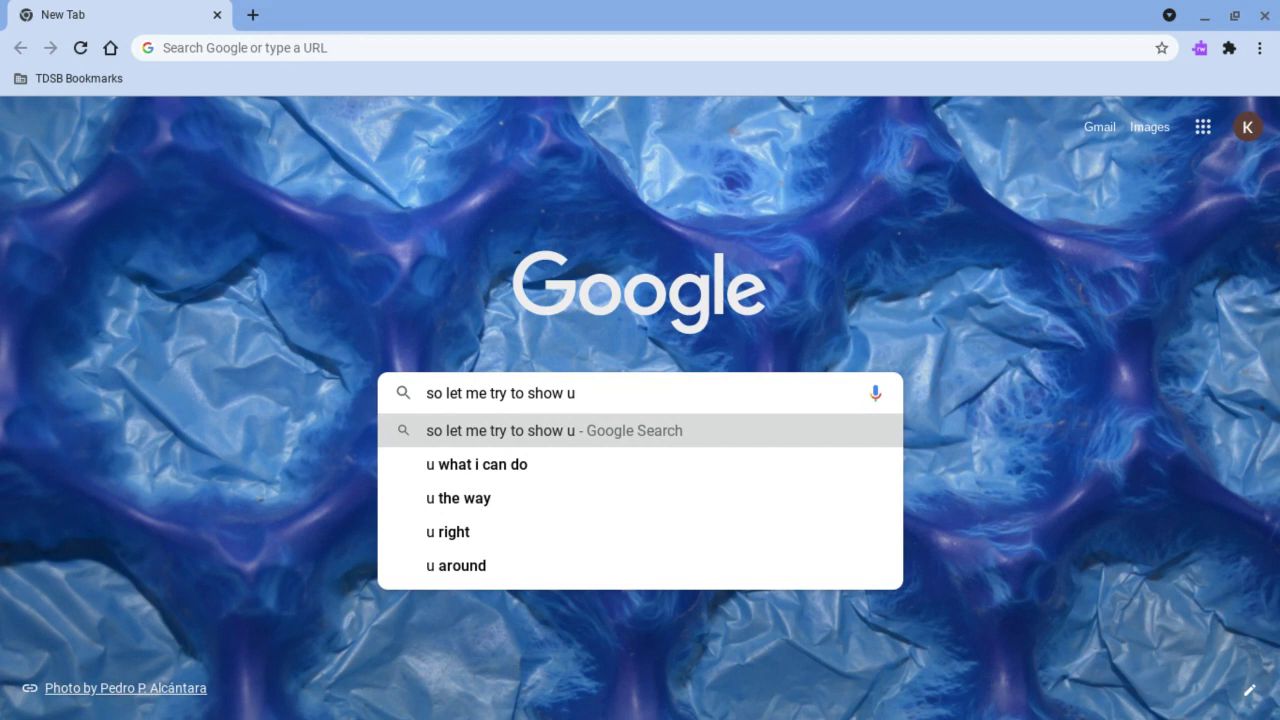
type(" how to unblock it")
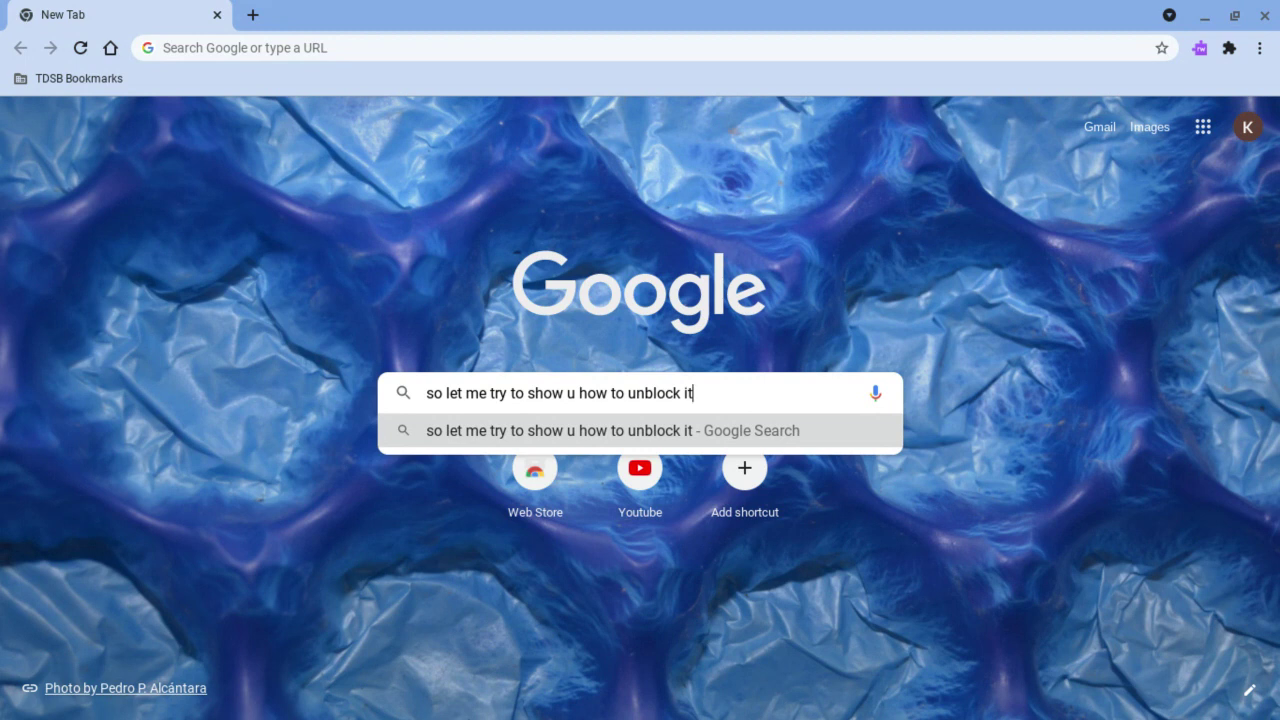
Replace the search box message with "so go to settings" and close the suggestions without running the search.
key("BackSpace")
key("BackSpace")
key("BackSpace")
key("BackSpace")
key("BackSpace")
key("BackSpace")
key("BackSpace")
key("BackSpace")
key("BackSpace")
key("BackSpace")
key("BackSpace")
key("BackSpace")
key("BackSpace")
key("BackSpace")
key("BackSpace")
key("BackSpace")
key("BackSpace")
key("BackSpace")
key("BackSpace")
key("BackSpace")
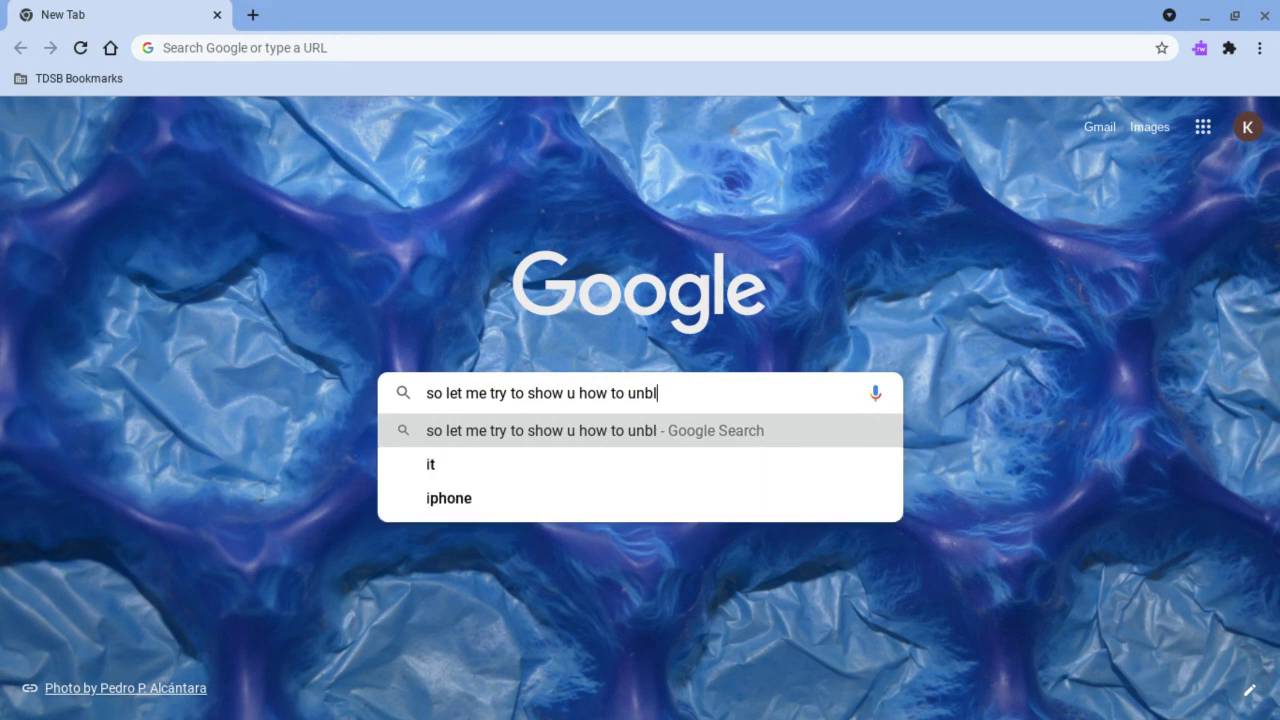
key("BackSpace")
key("BackSpace")
key("BackSpace")
key("BackSpace")
key("BackSpace")
key("BackSpace")
key("BackSpace")
key("BackSpace")
key("BackSpace")
key("BackSpace")
key("BackSpace")
key("BackSpace")
key("BackSpace")
key("BackSpace")
key("BackSpace")
key("BackSpace")
key("BackSpace")
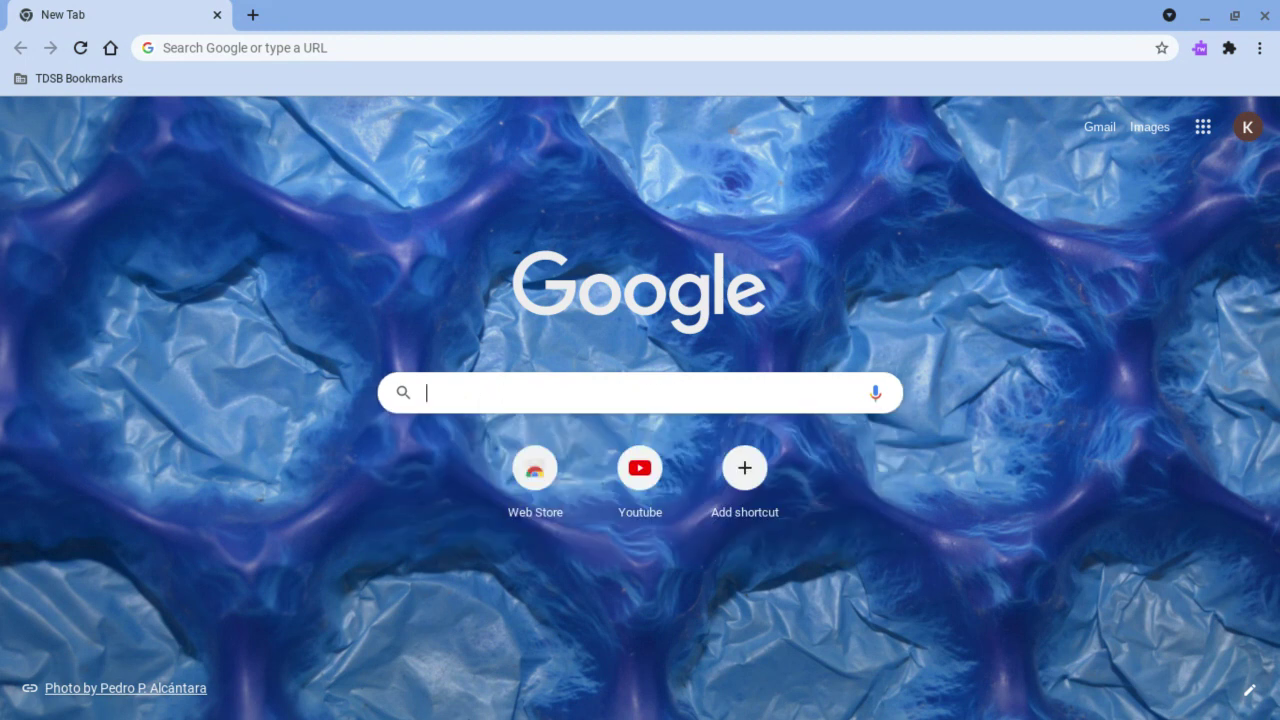
type("so go t")
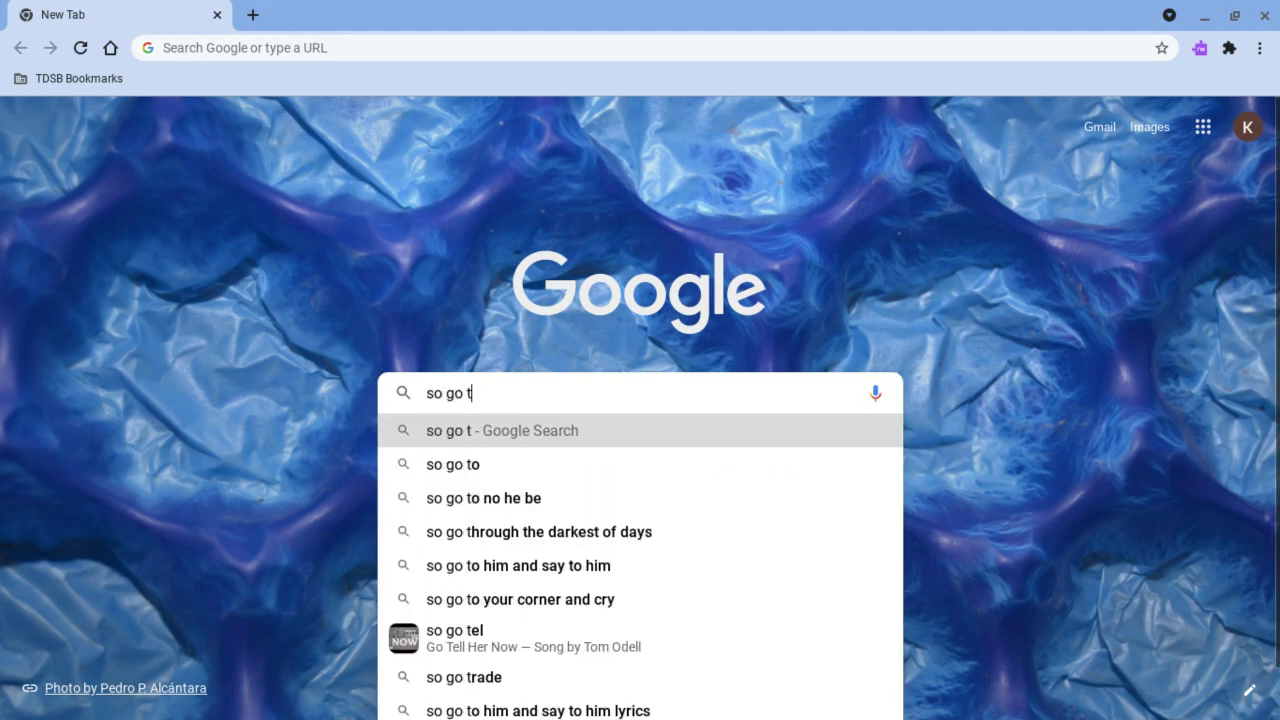
type("o sett")
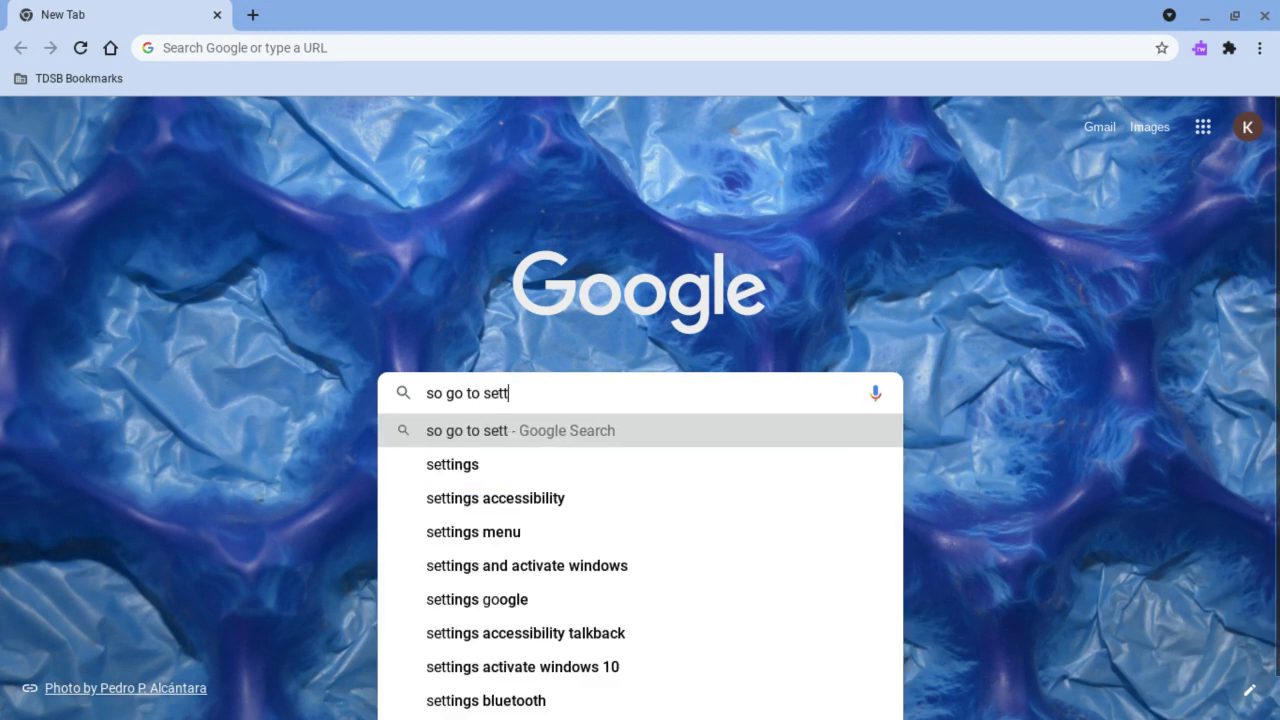
type("ings")
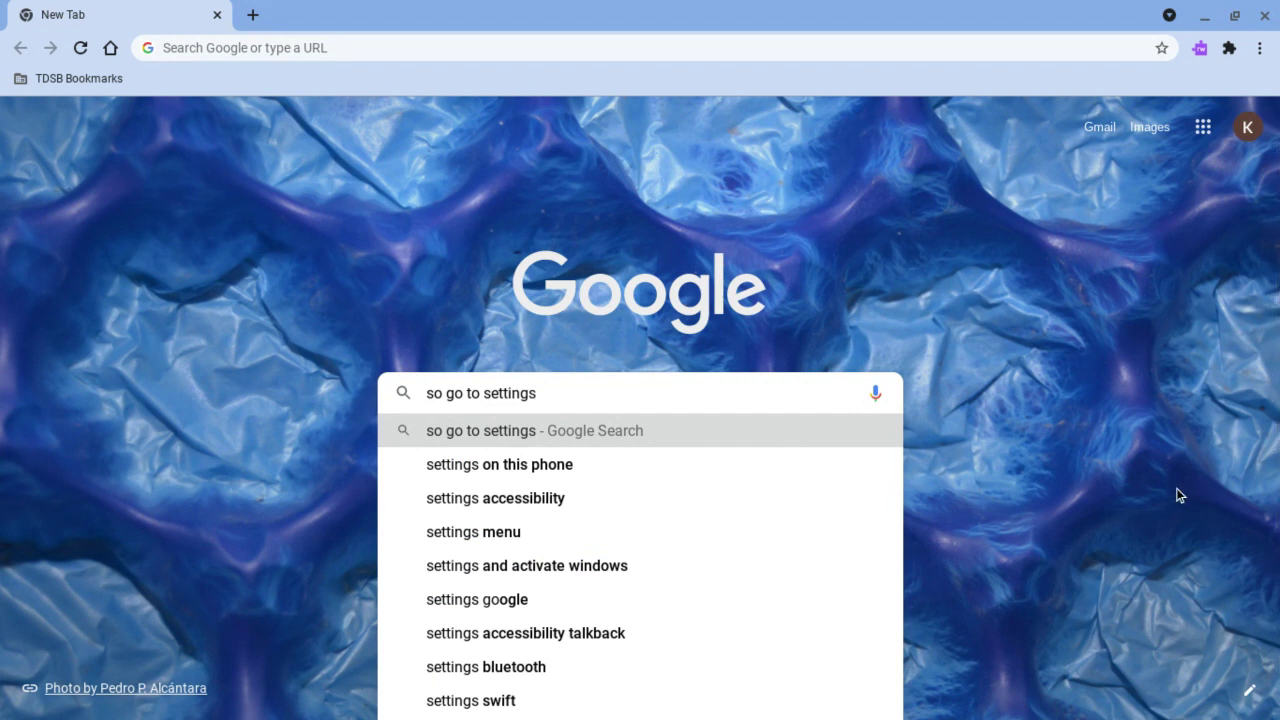
left_click(1102, 497)
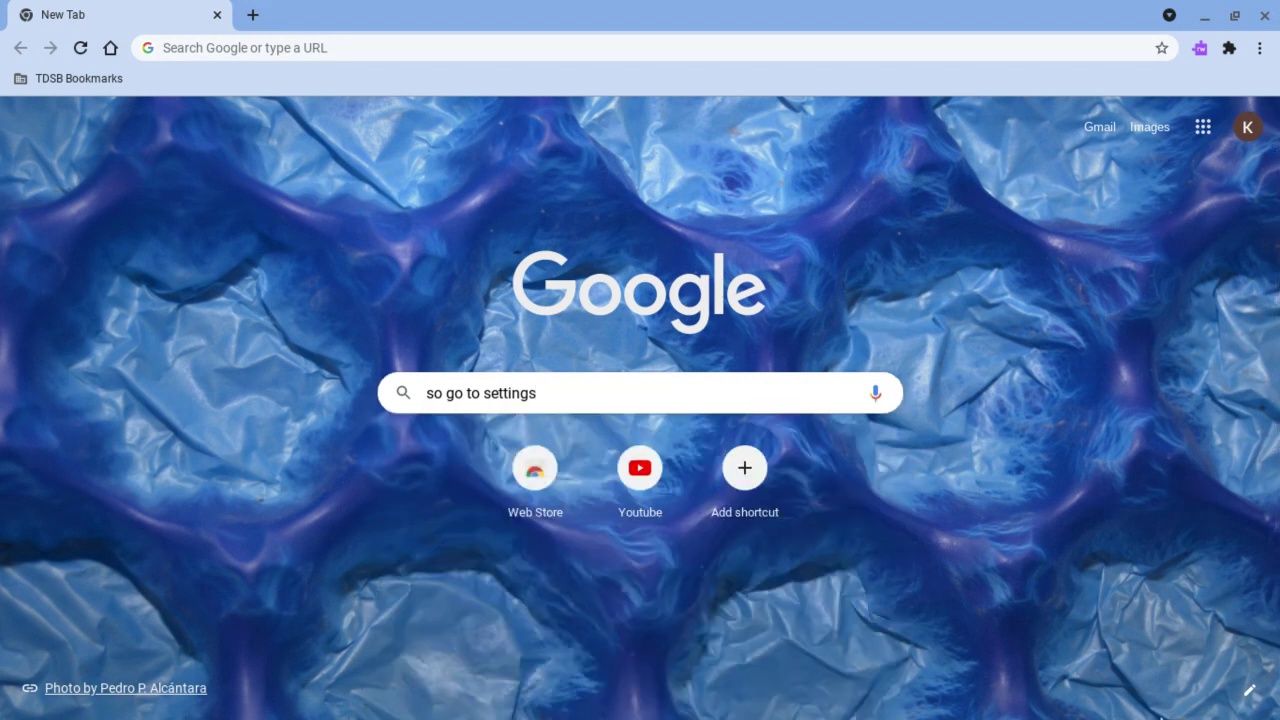
Open the Chrome OS Settings window and bring it to the front.
mouse_move(700, 716)
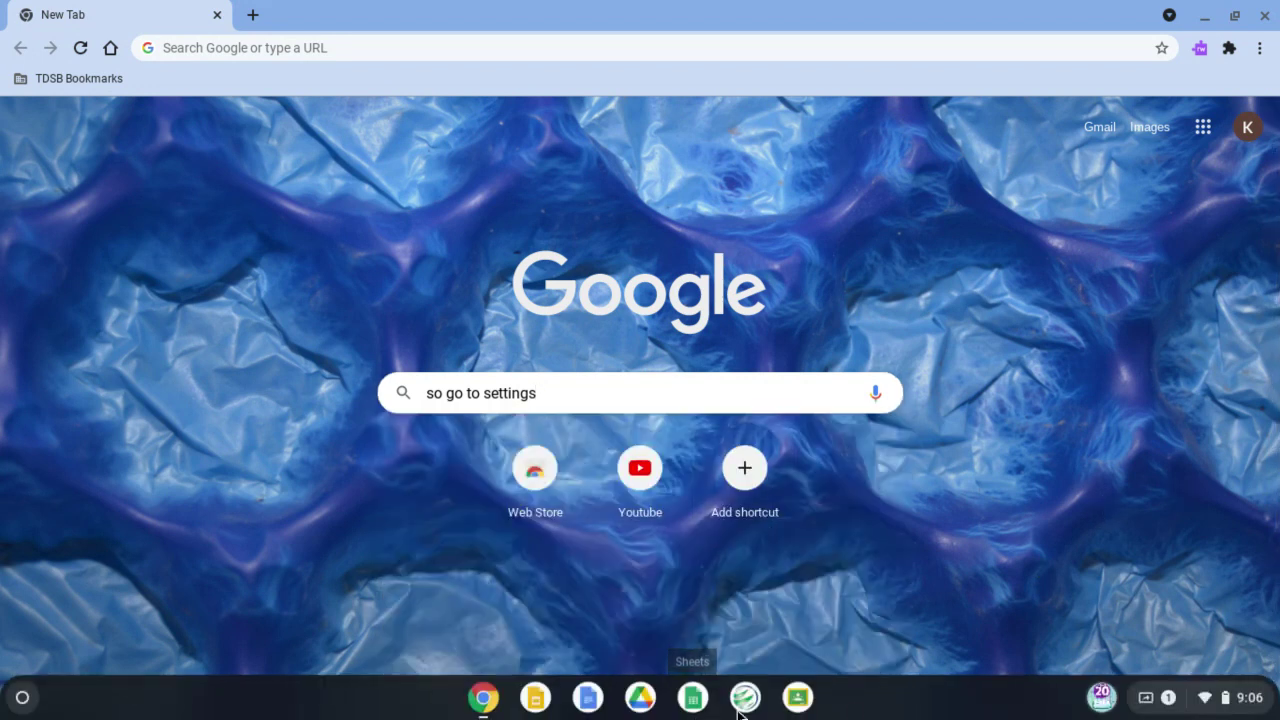
left_click(1176, 698)
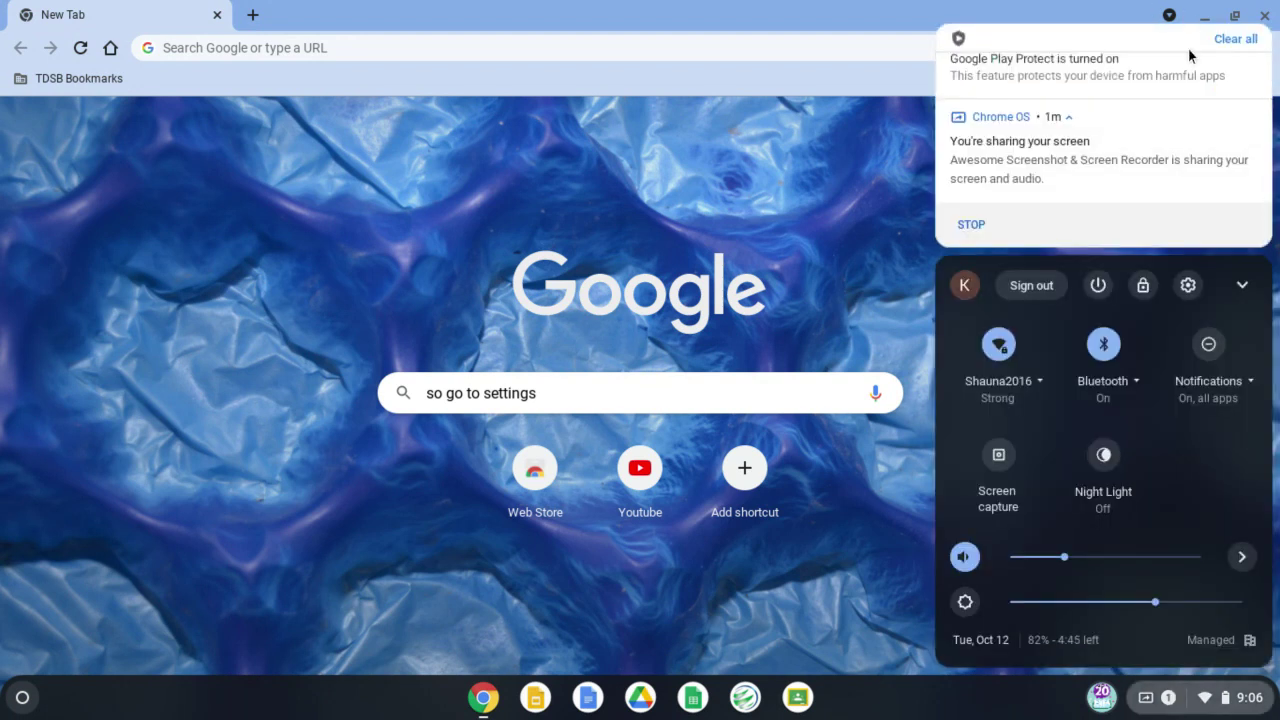
left_click(1199, 285)
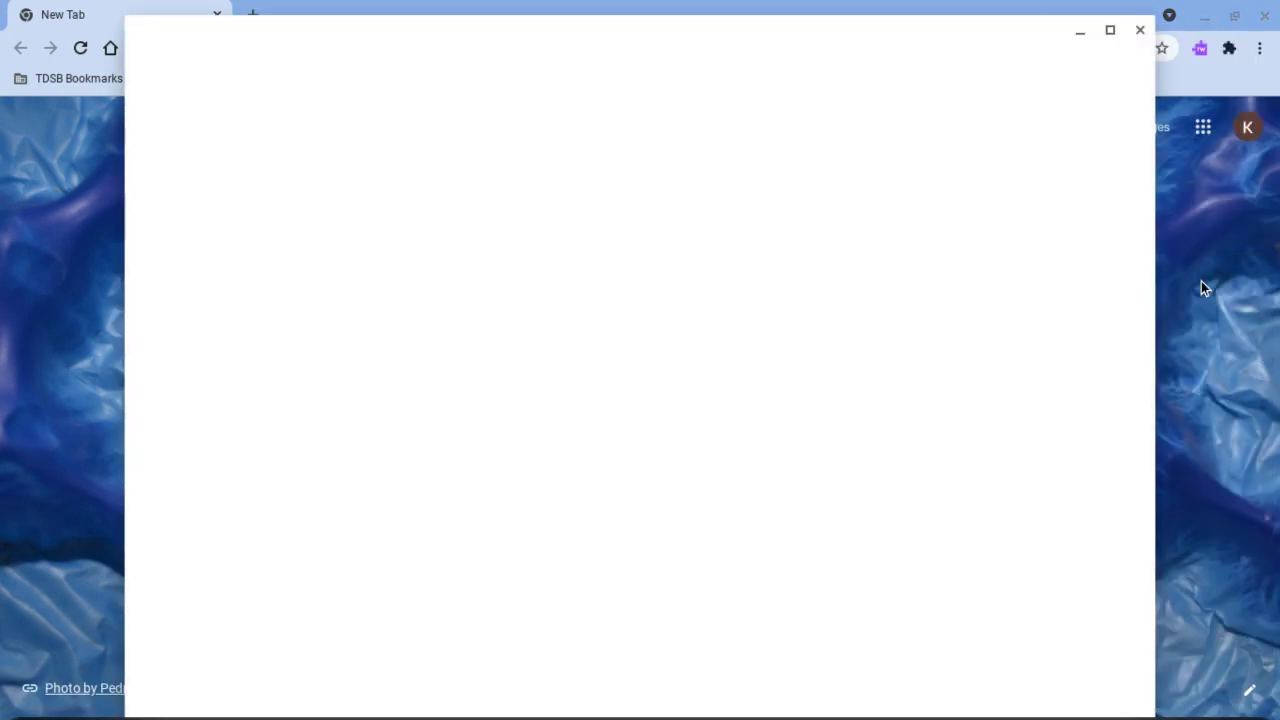
left_click(1228, 49)
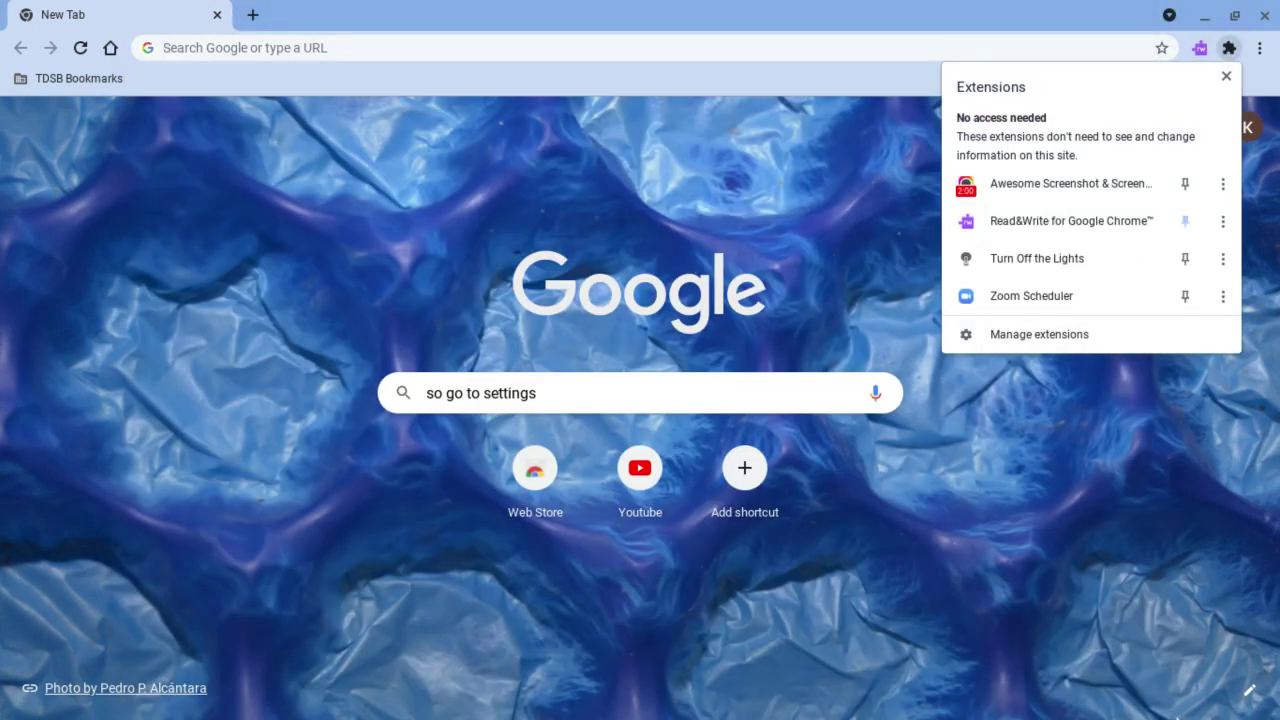
mouse_move(1208, 714)
left_click(829, 704)
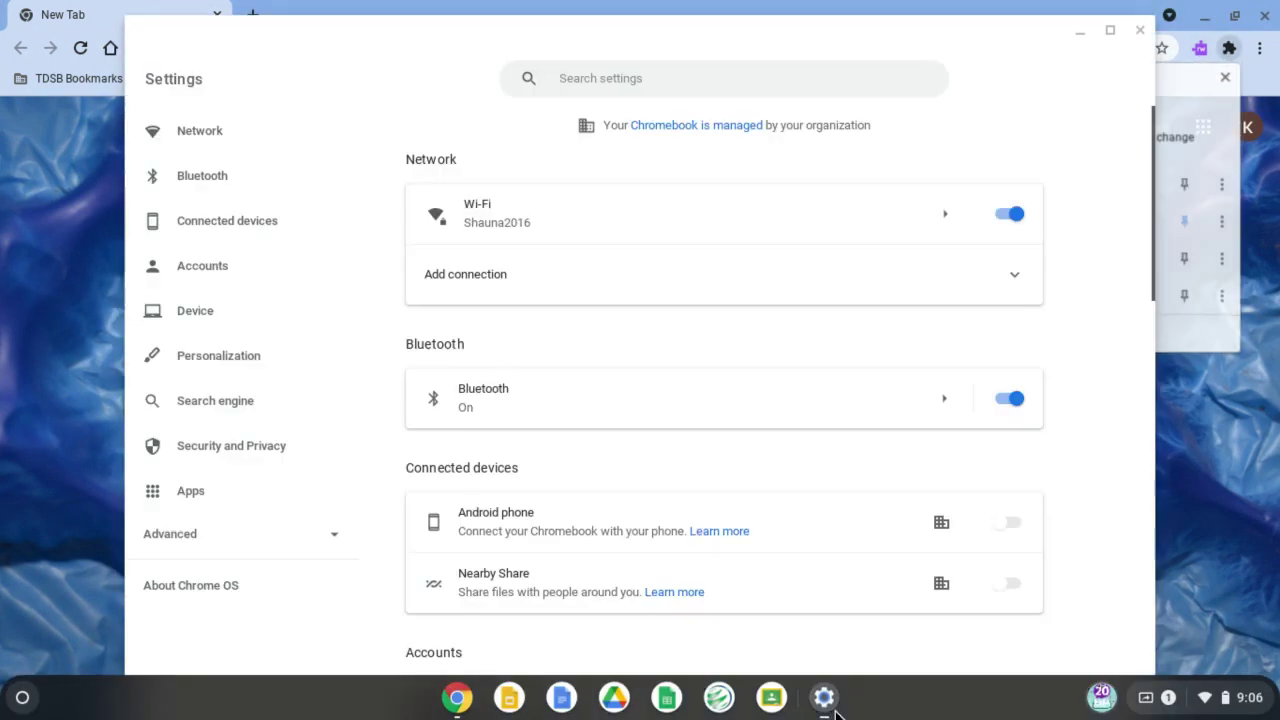
Enter "then go here" in the settings search field and dismiss the results.
left_click(630, 88)
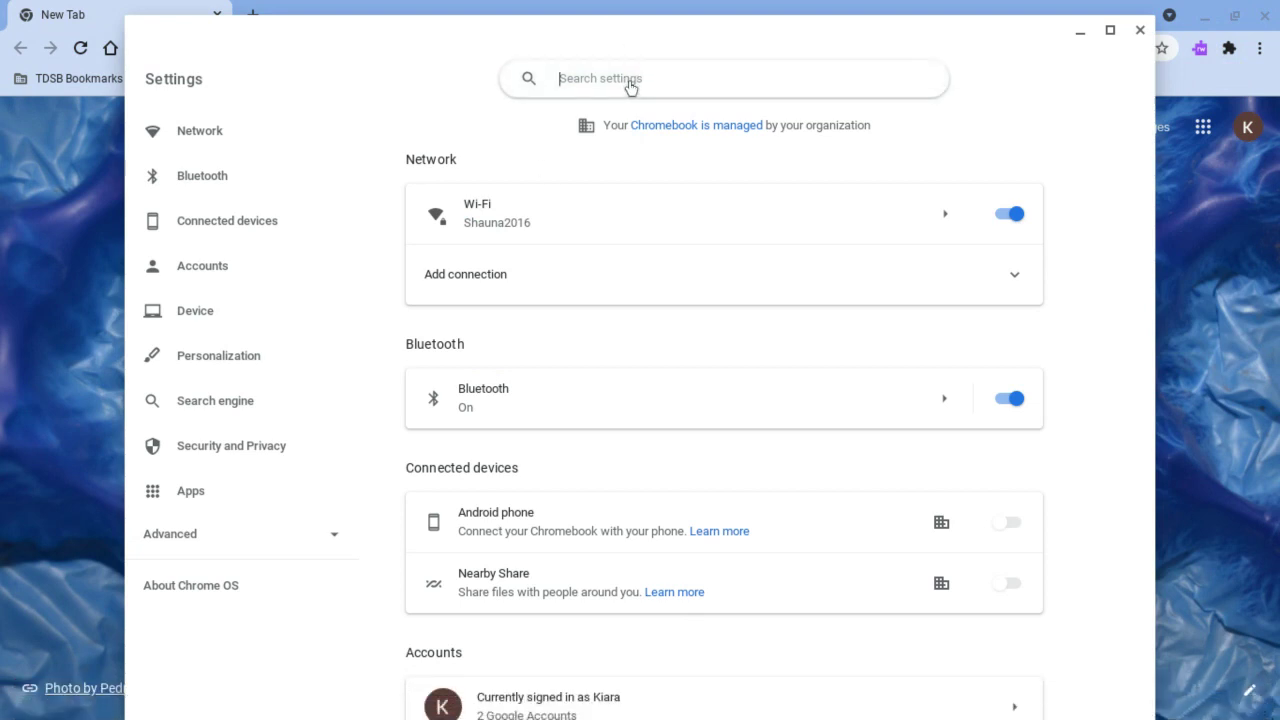
type("then")
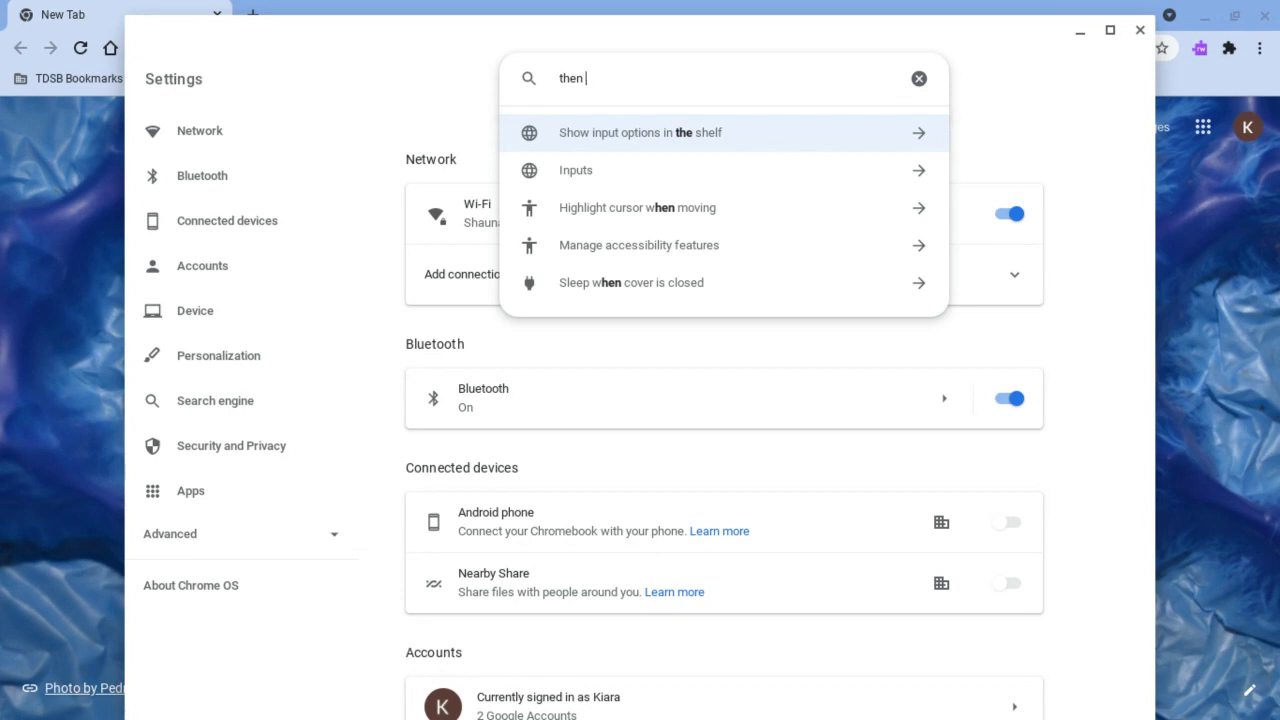
type("go he")
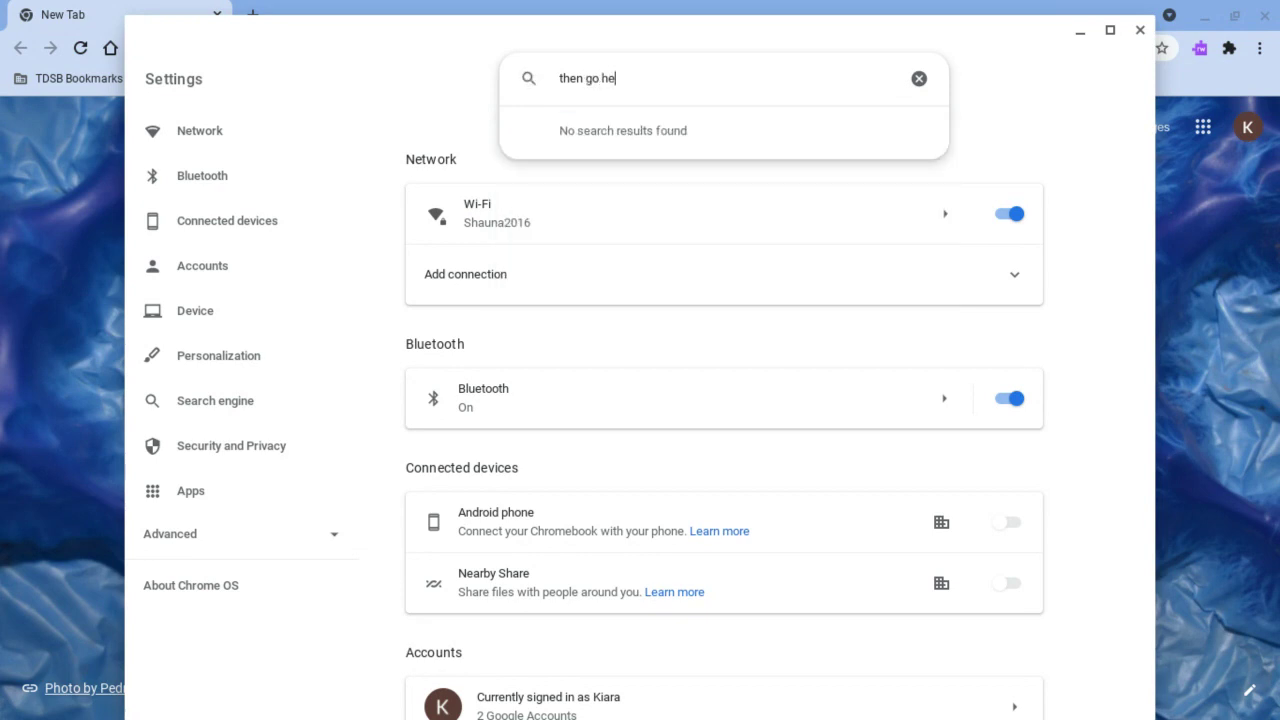
type("re")
left_click(371, 416)
Open the Manage your apps page in the Apps section of Settings.
scroll(634, 364, "down", 3)
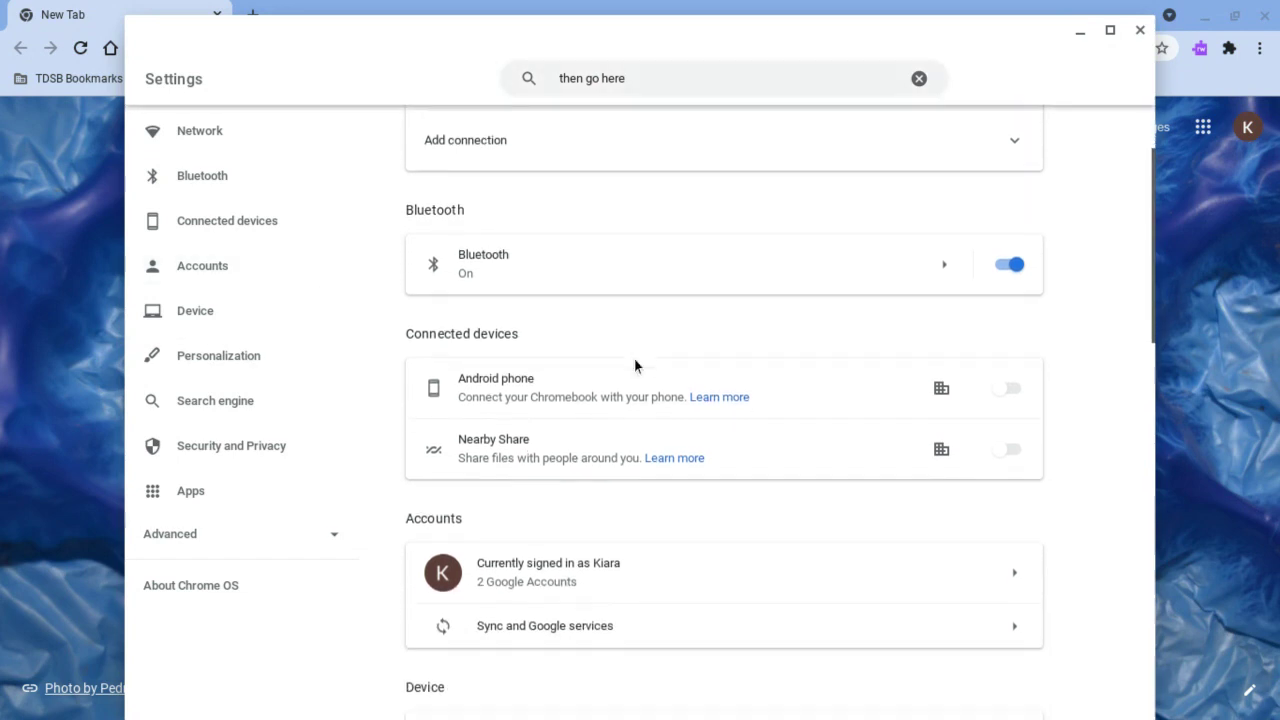
scroll(634, 366, "down", 3)
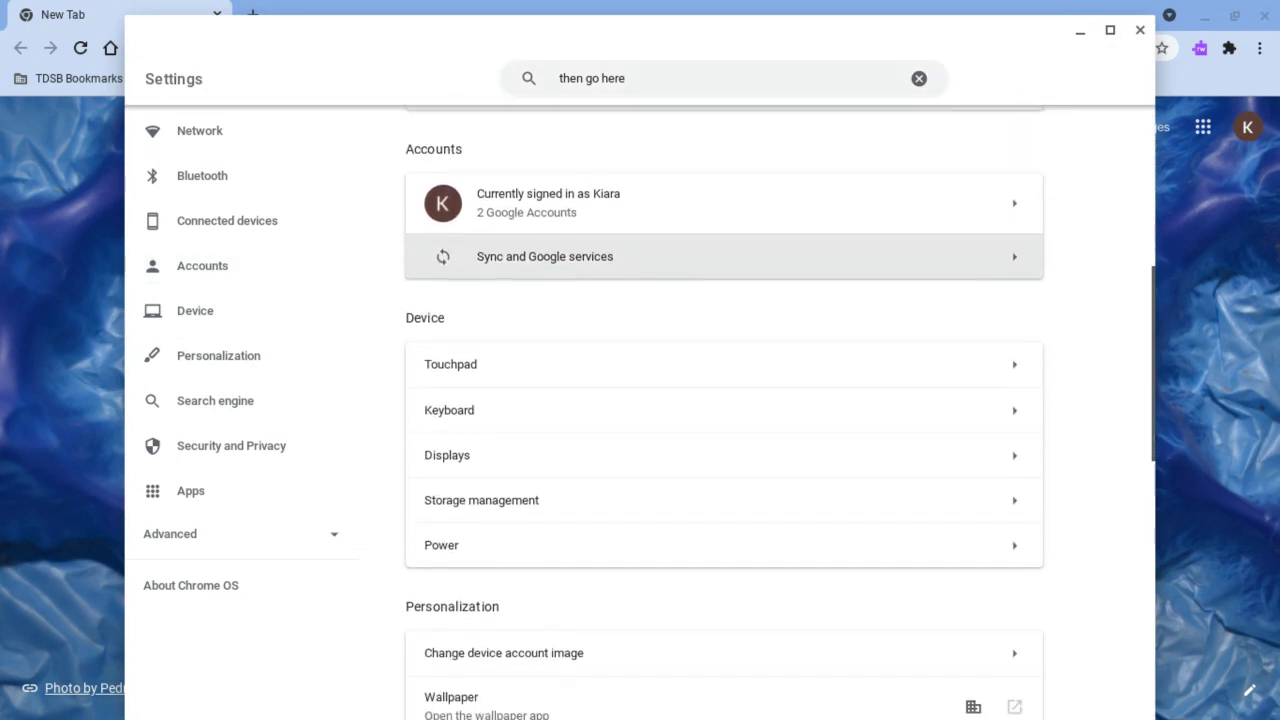
scroll(634, 366, "down", 5)
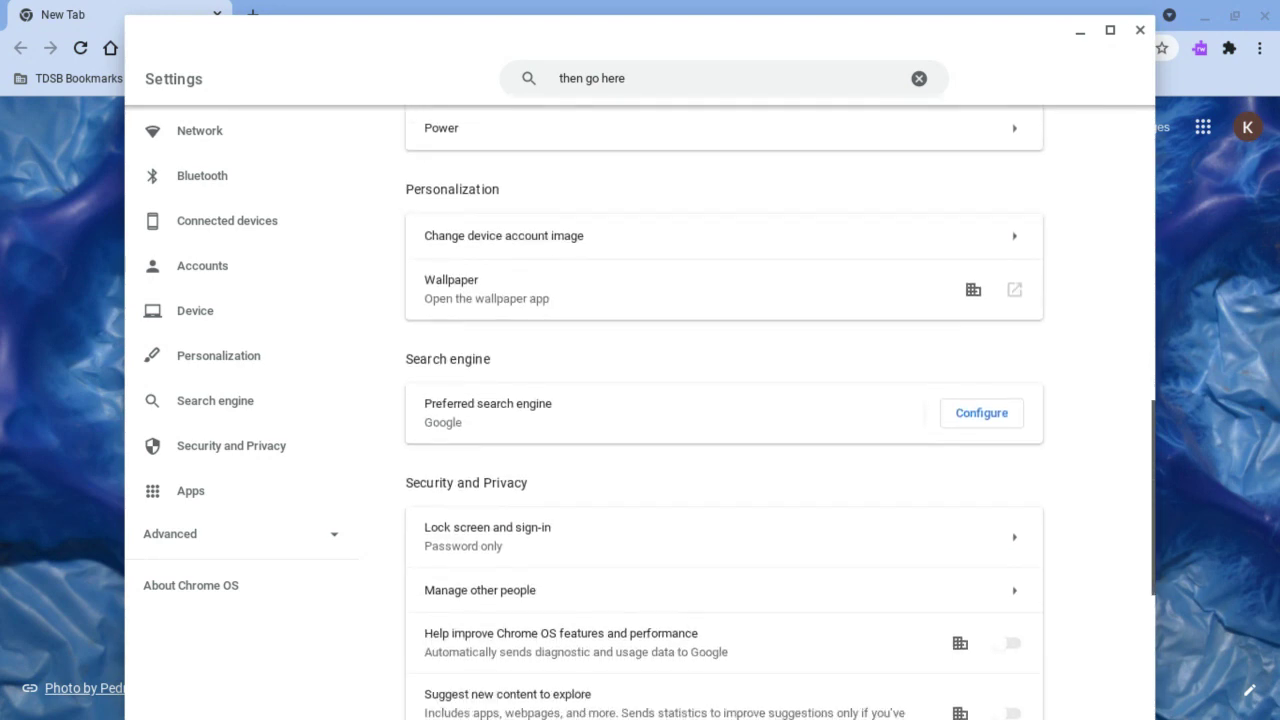
scroll(634, 366, "down", 3)
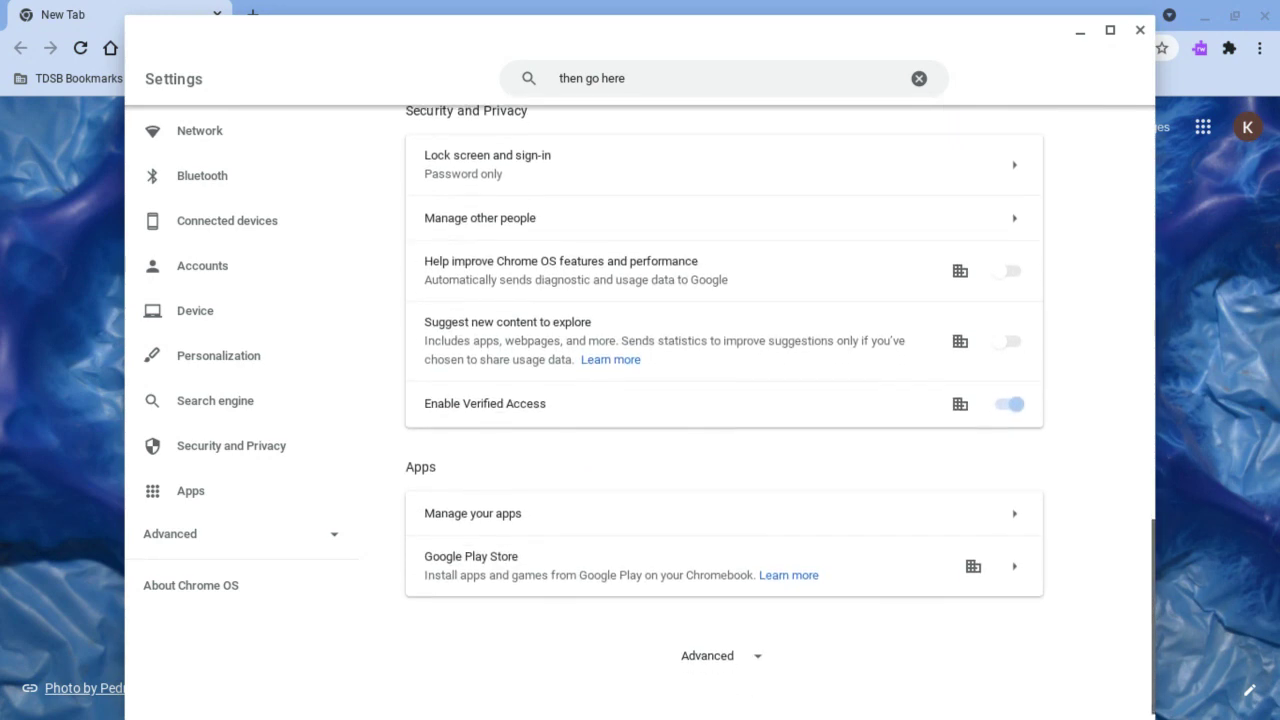
left_click(513, 494)
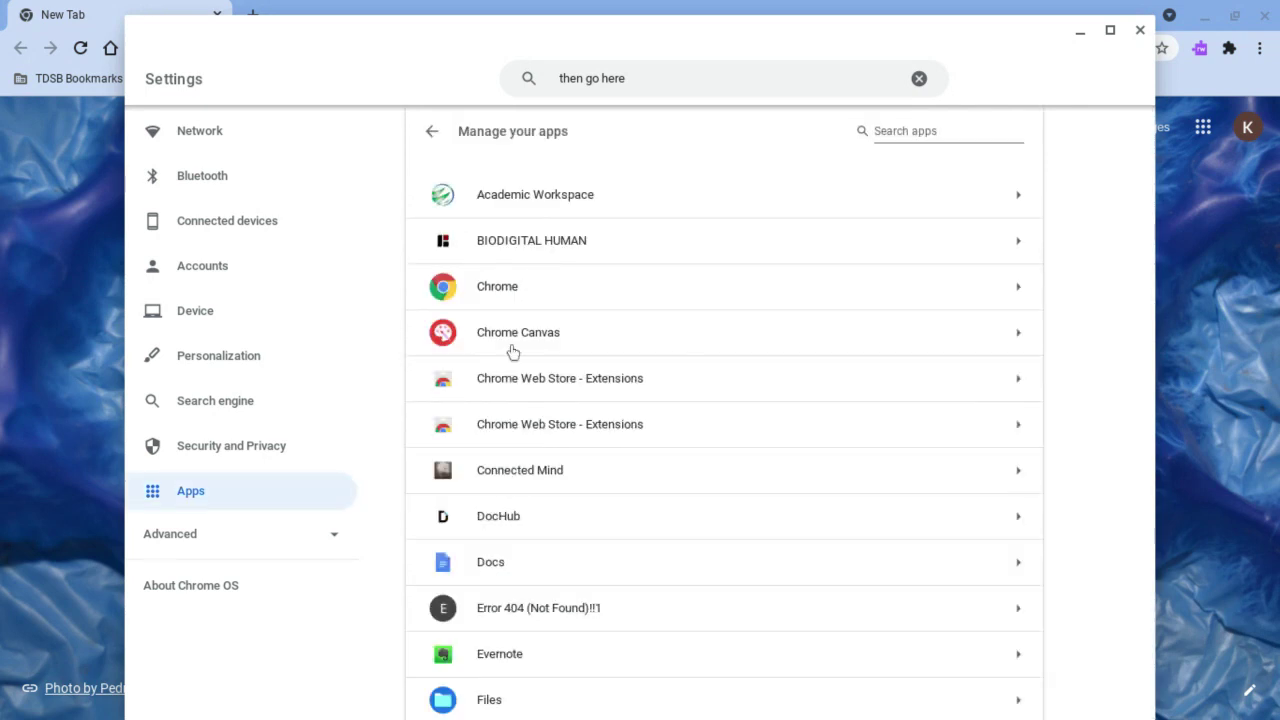
Replace the settings search text with "oop not here" and leave the app management page.
left_click(630, 80)
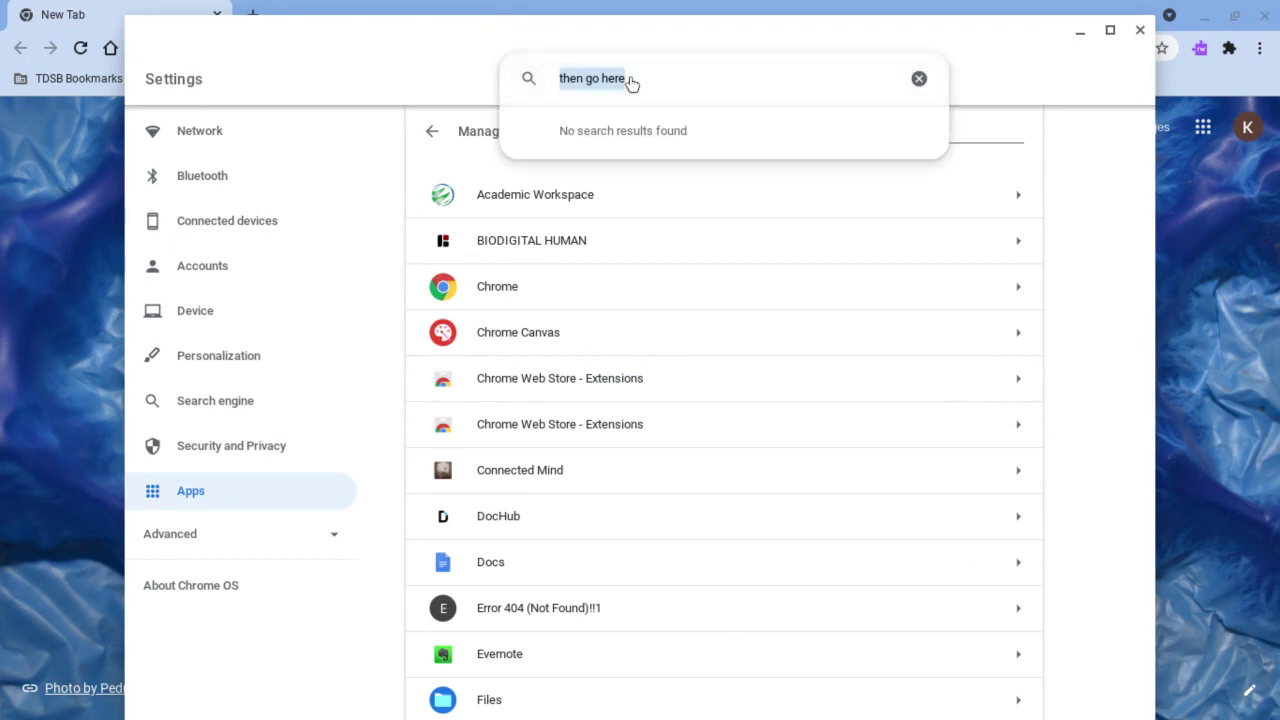
key("BackSpace")
type("oop")
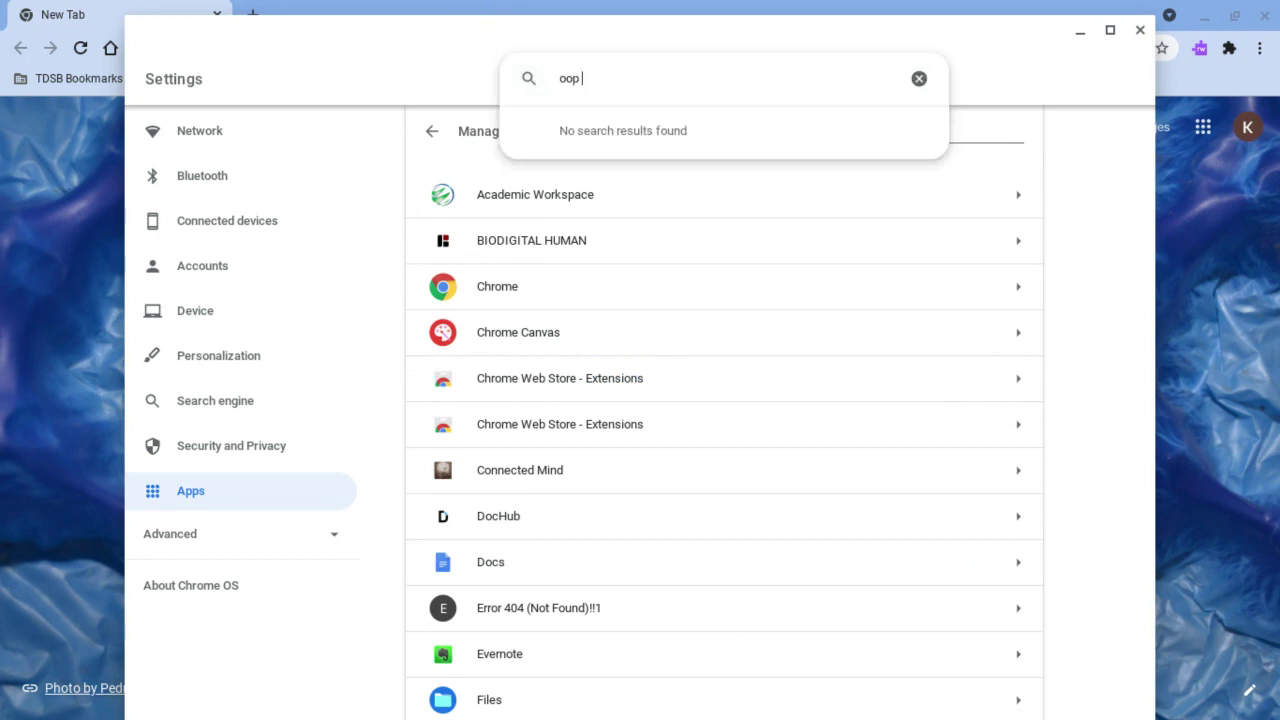
type(" not here")
left_click(433, 131)
scroll(555, 443, "up", 5)
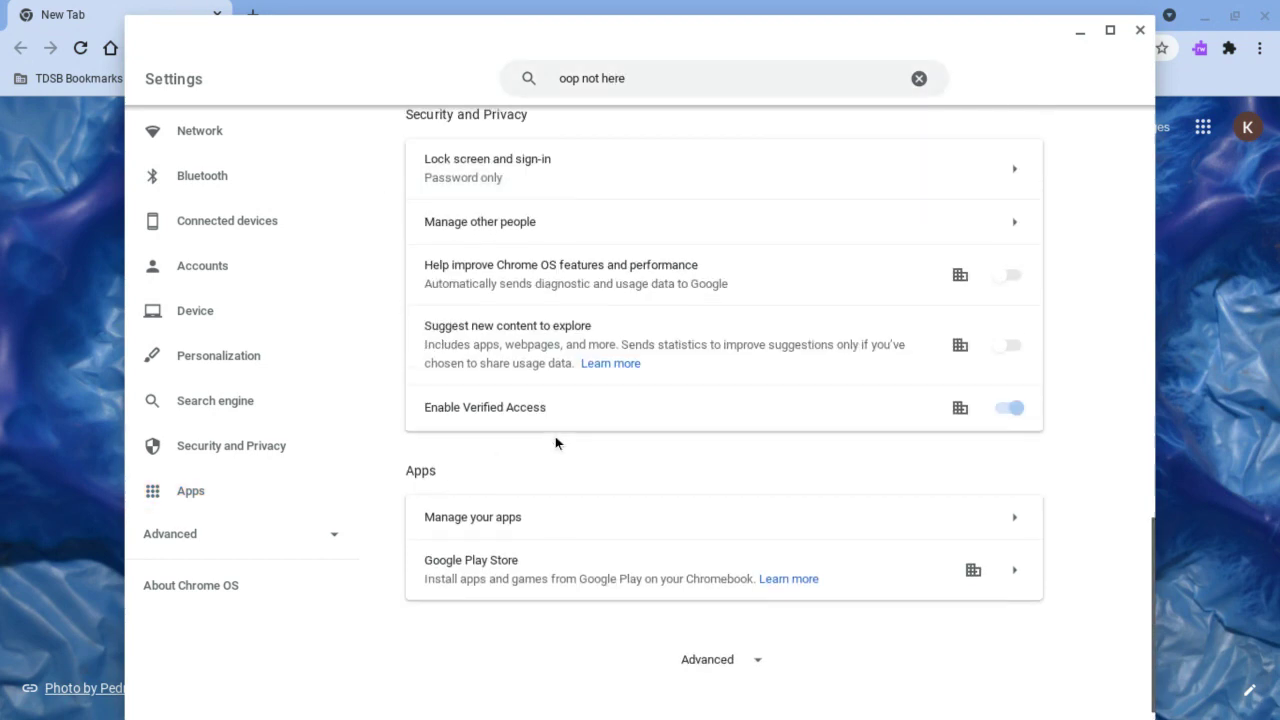
left_click(615, 388)
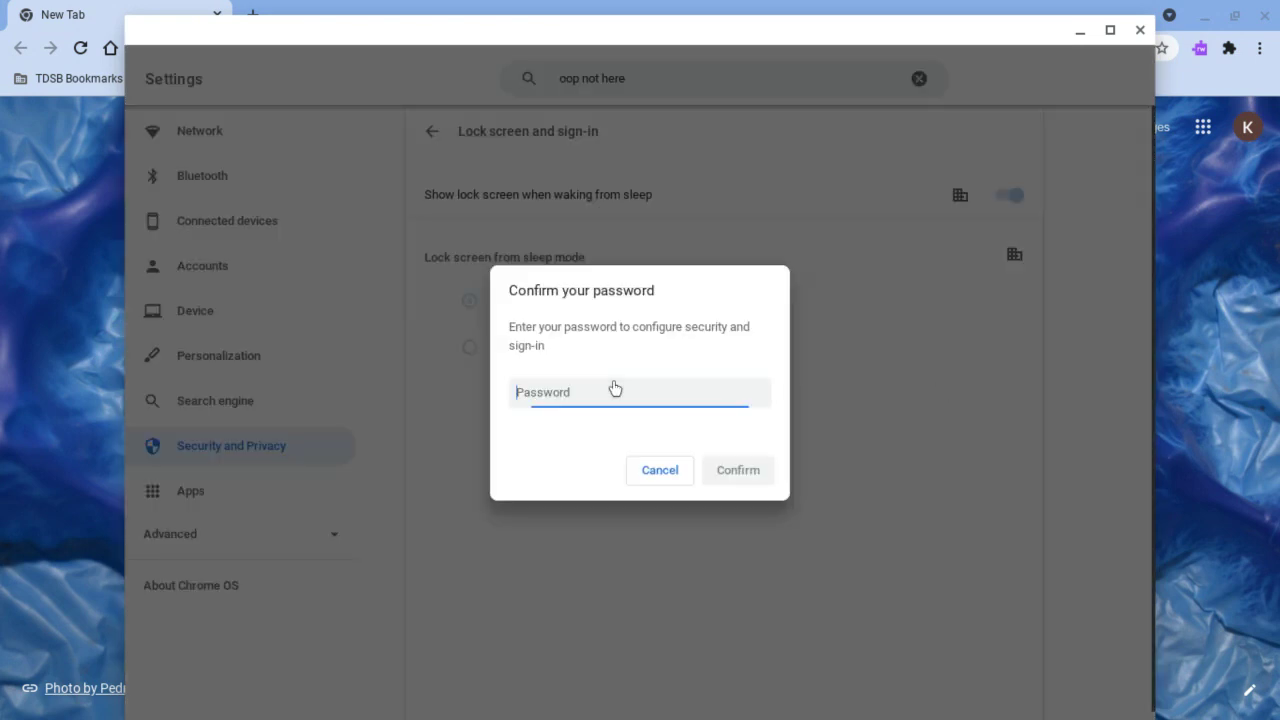
left_click(620, 468)
Open the Sync and Google services page in the Accounts section of Settings.
scroll(481, 398, "up", 5)
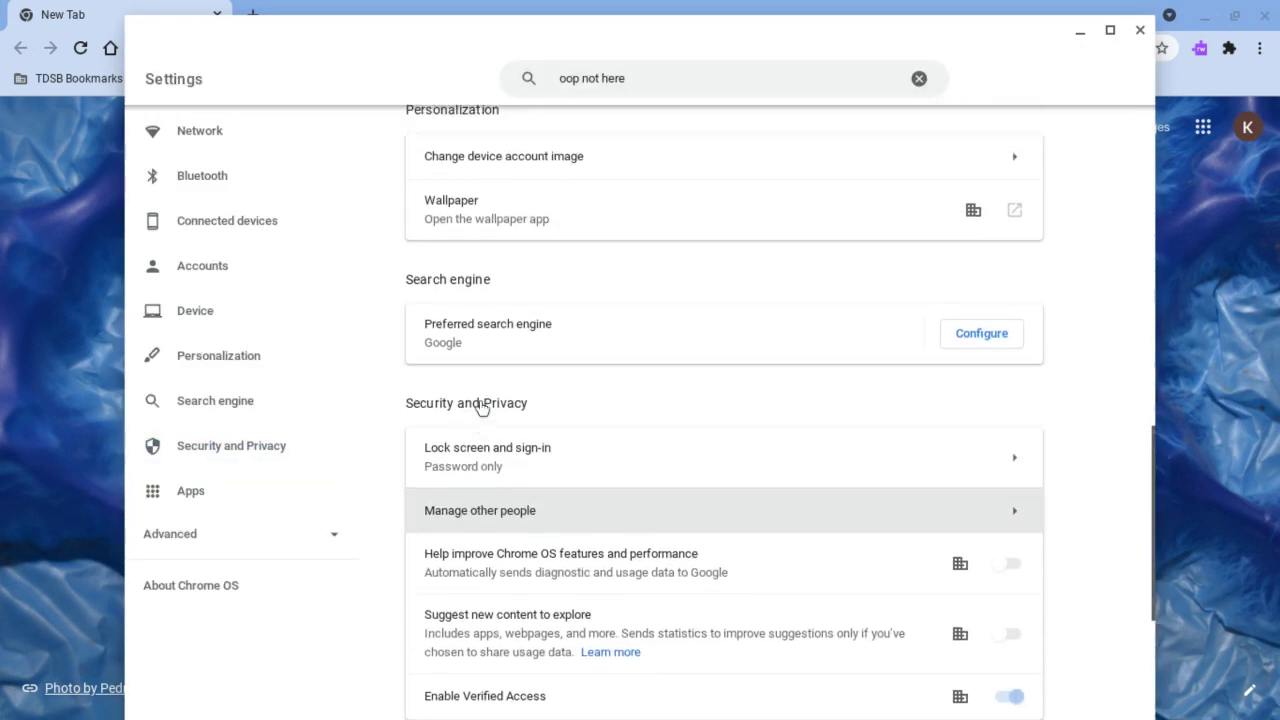
scroll(481, 407, "up", 6)
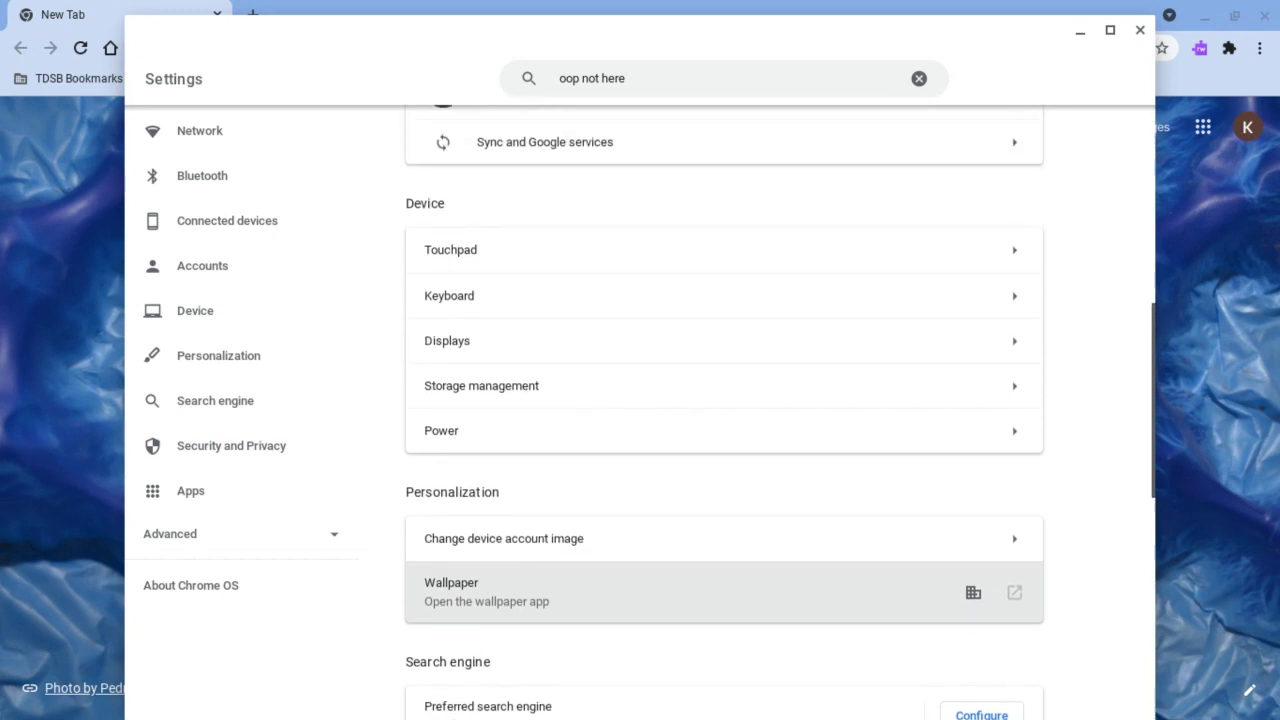
left_click(481, 410)
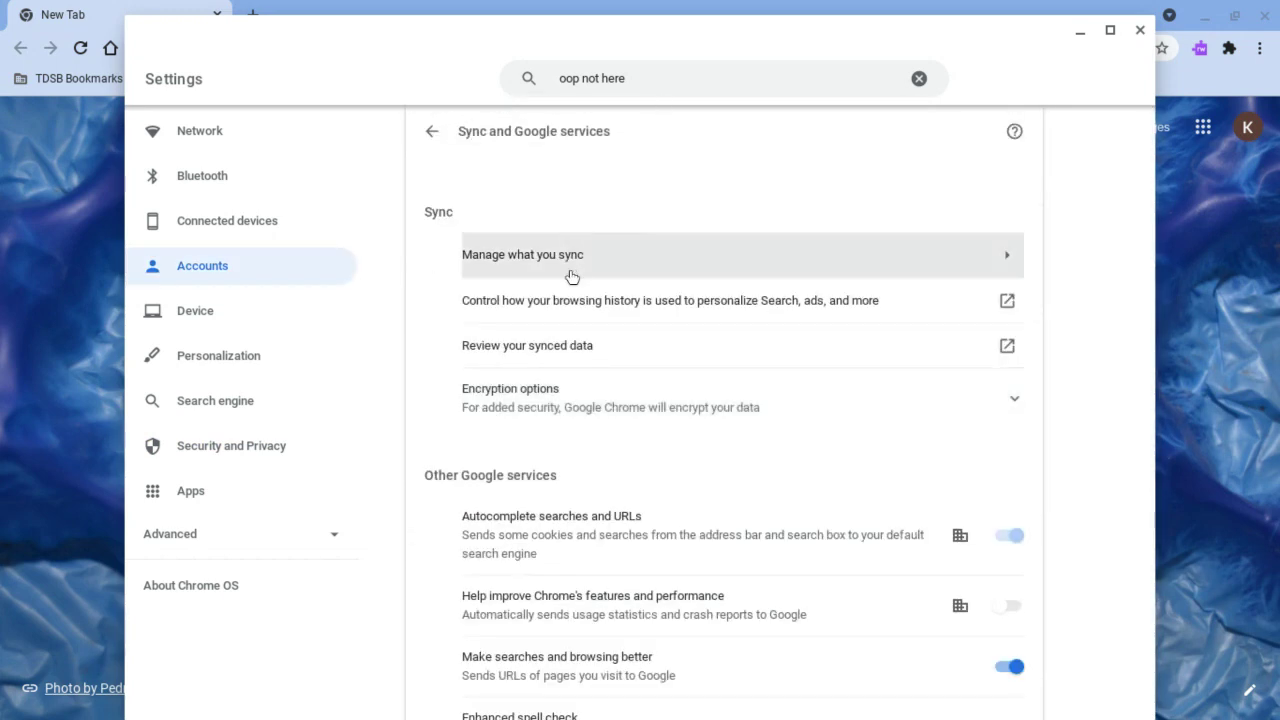
Open the Manage what you sync page and replace the settings search text with "here".
left_click(568, 276)
left_click(628, 80)
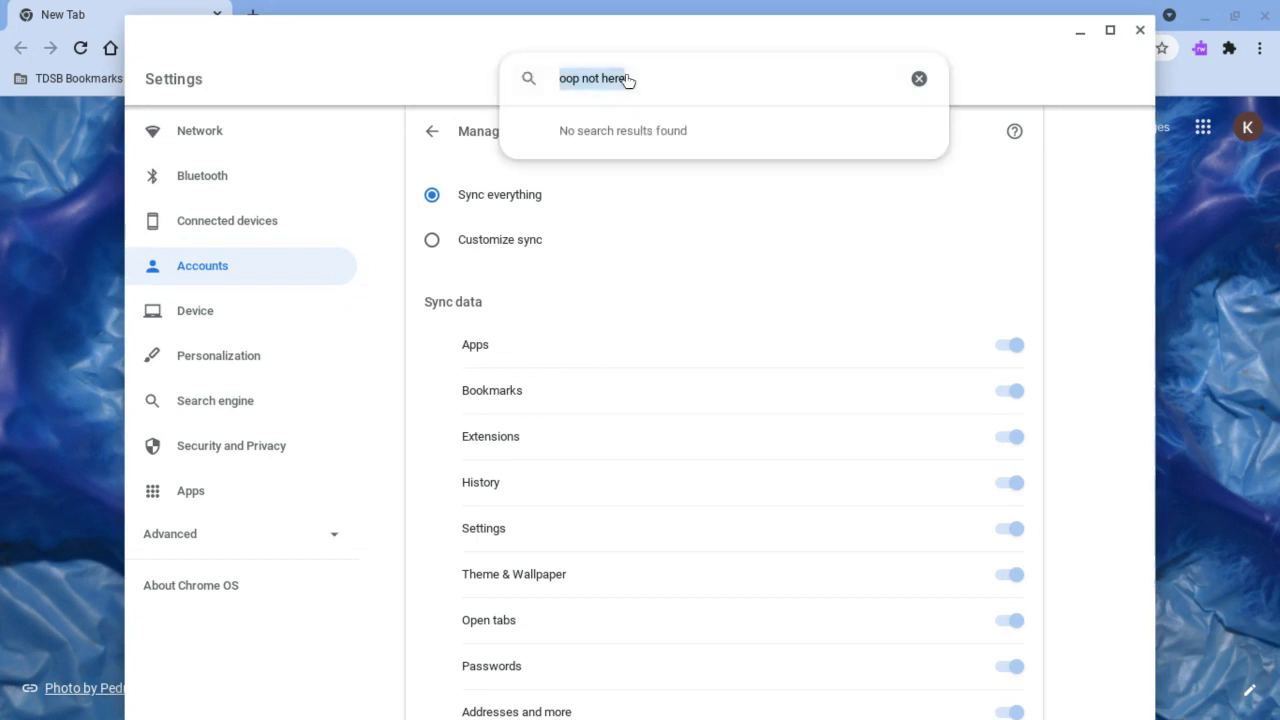
key("BackSpace")
type("he")
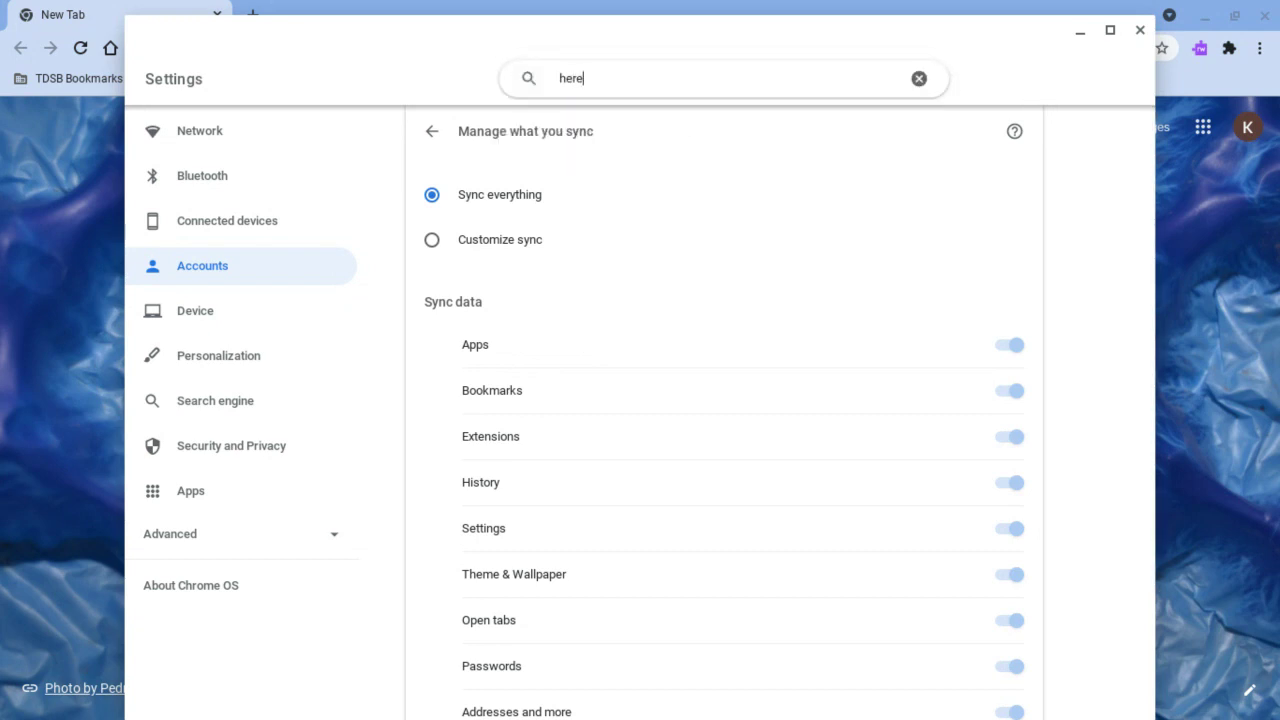
Clear the settings search text and return to the Accounts section of the main settings page.
key("BackSpace")
key("BackSpace")
key("BackSpace")
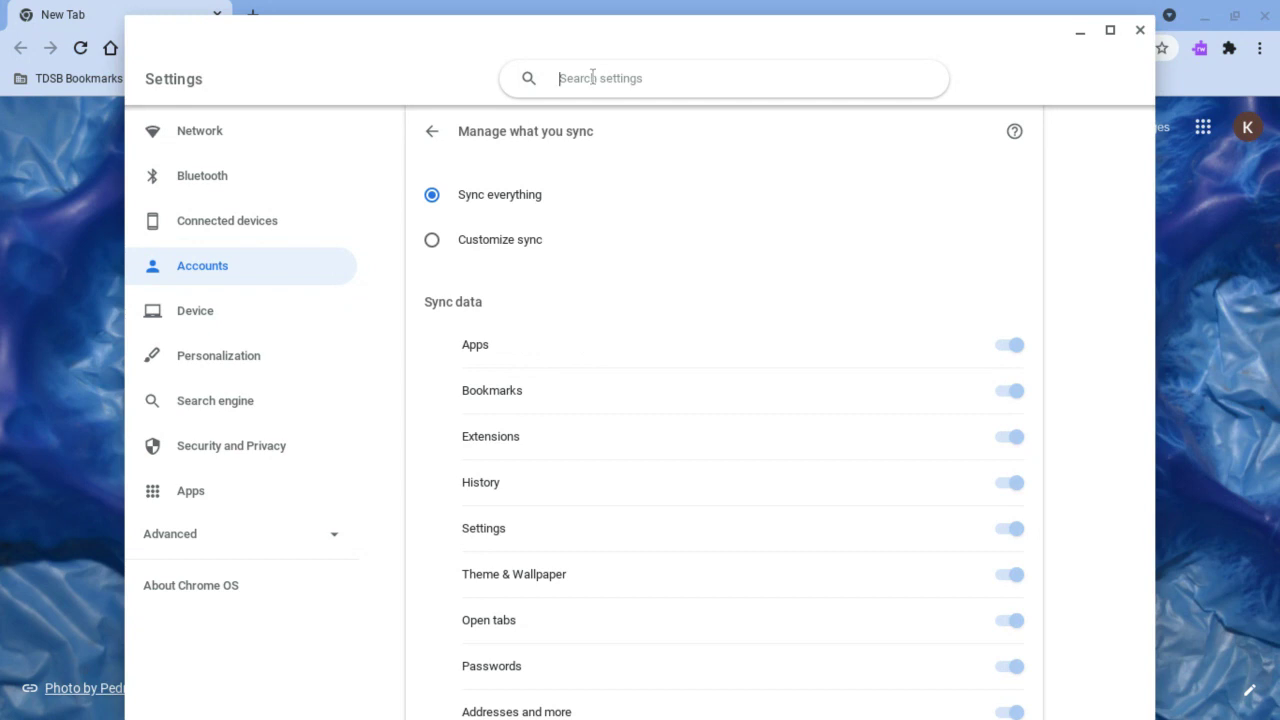
left_click(432, 131)
left_click(430, 131)
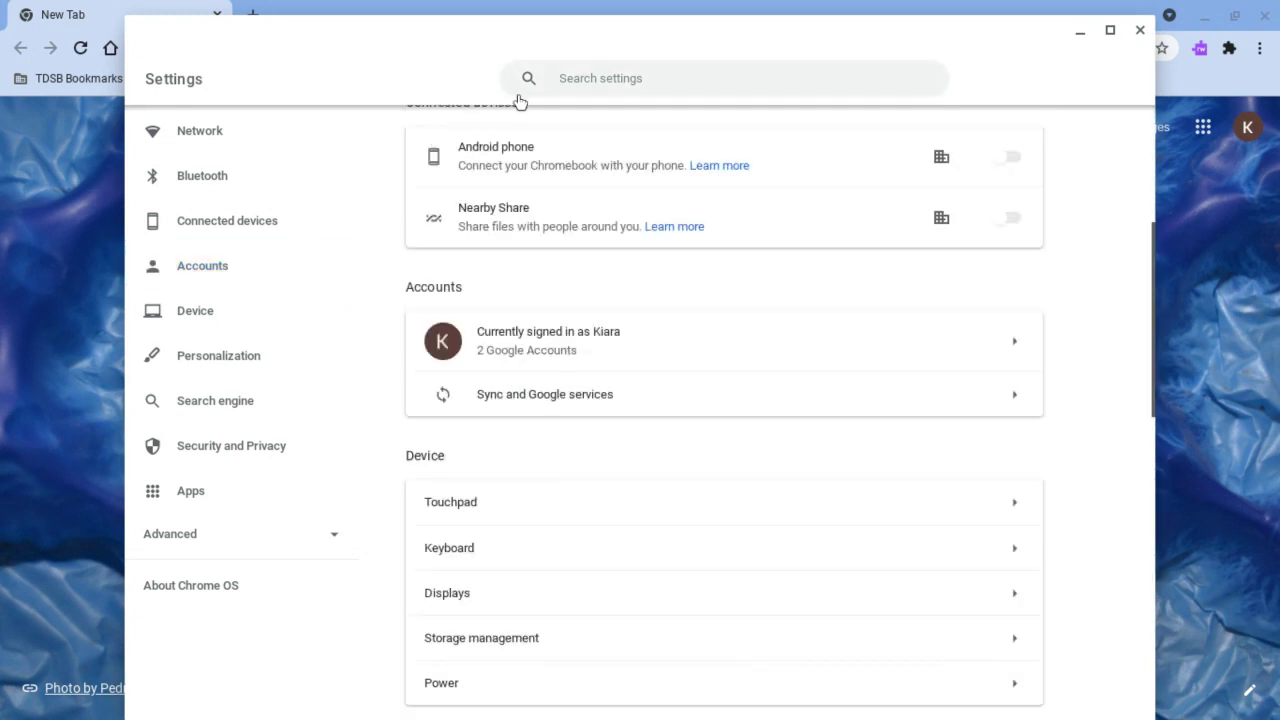
Enter "go to accounts then click sync and google" in the settings search field and open the Sync and Google services page.
left_click(575, 82)
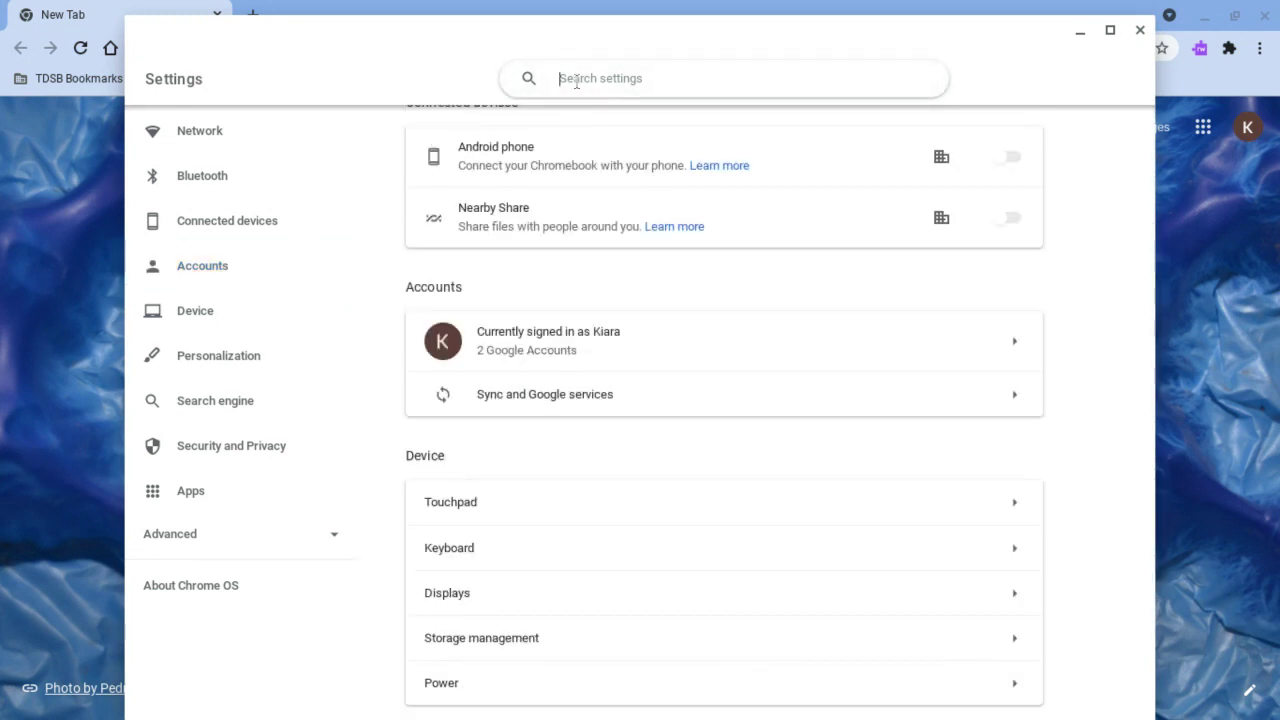
type("go to")
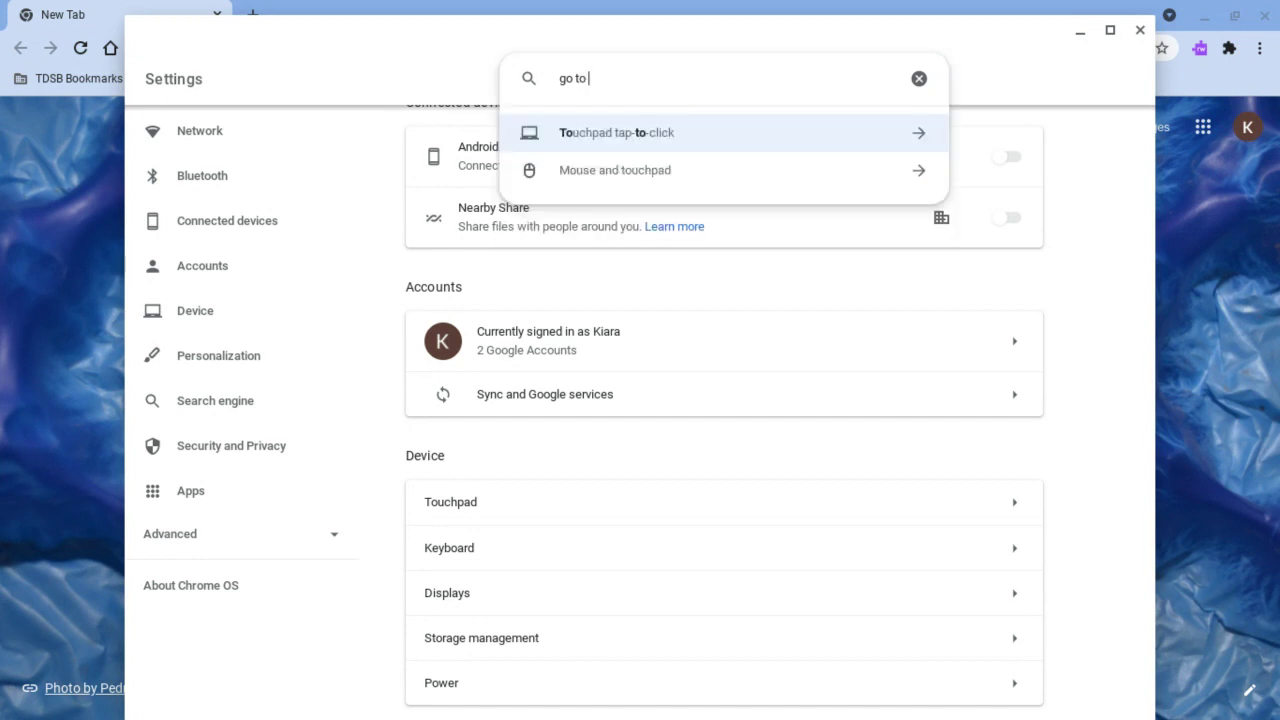
type(" accou")
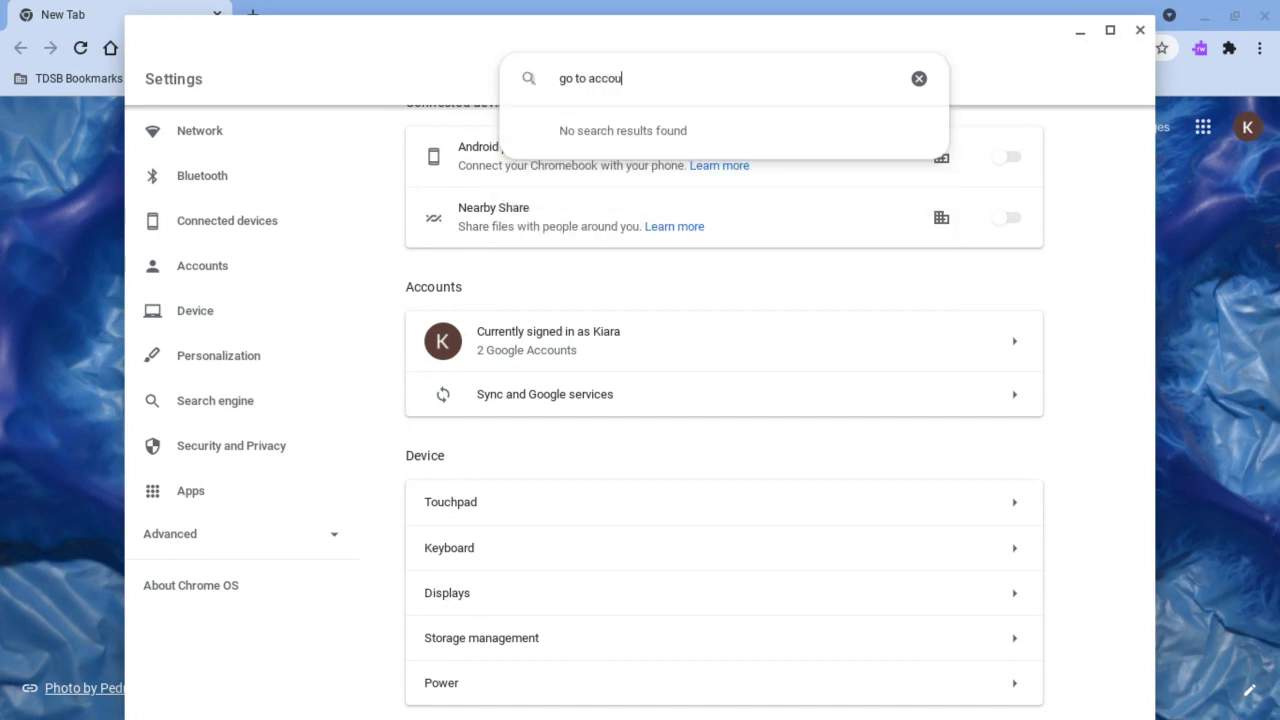
type("nt")
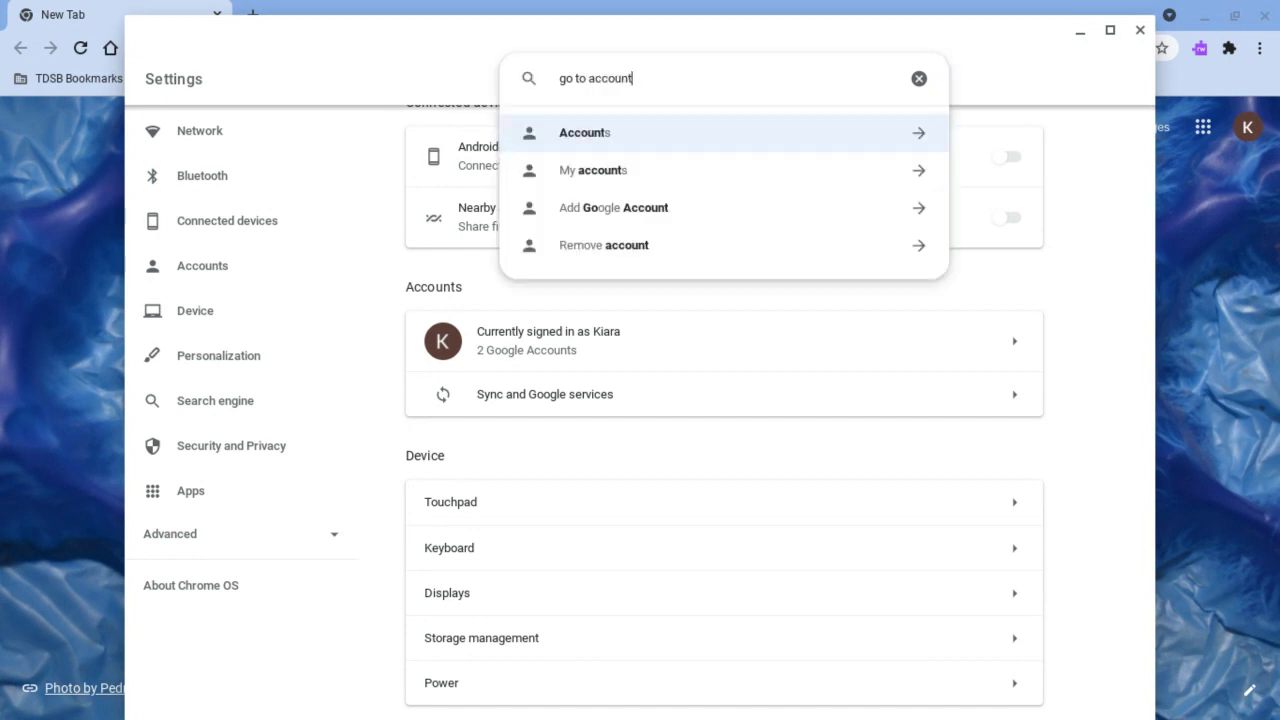
type("s the")
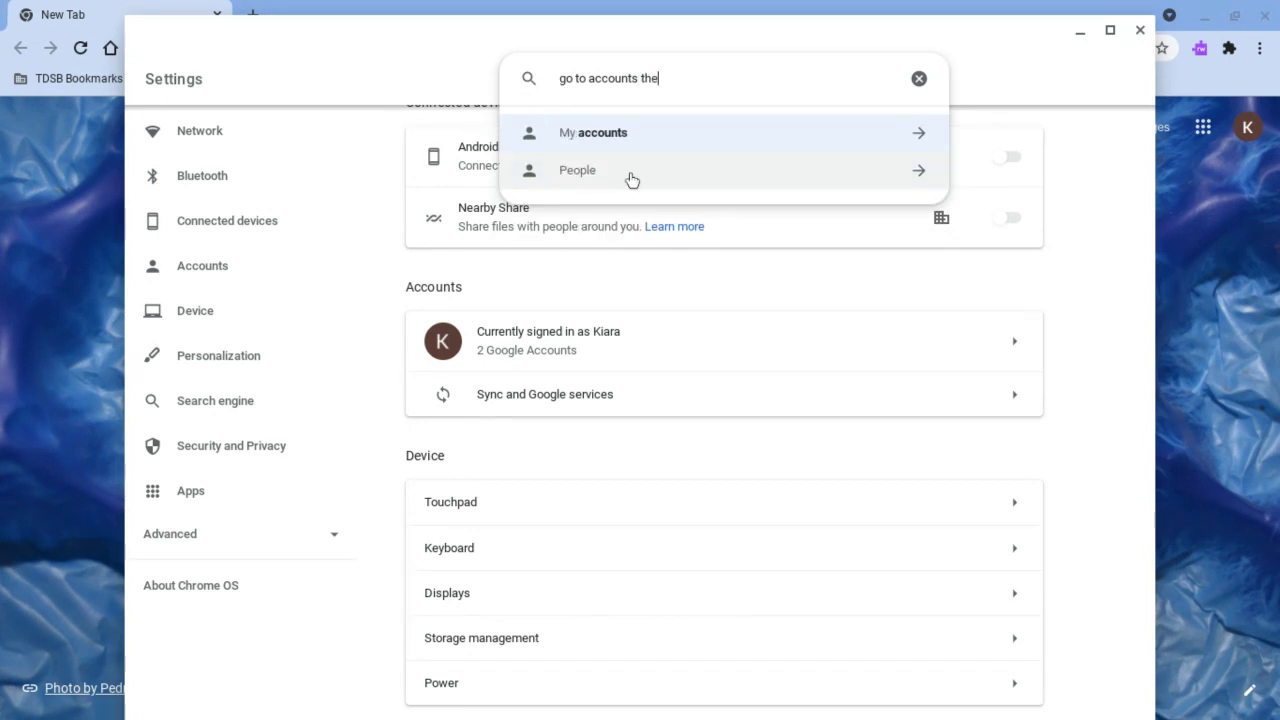
type("n click sy")
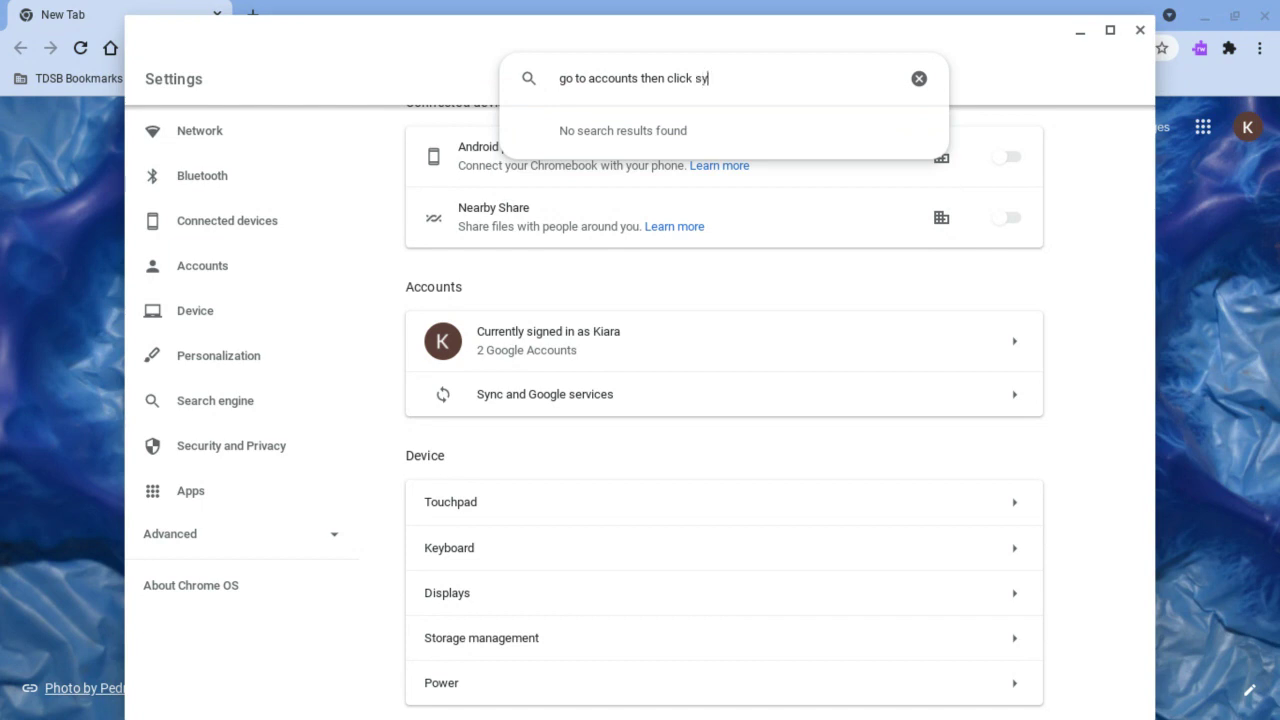
type("nc and google")
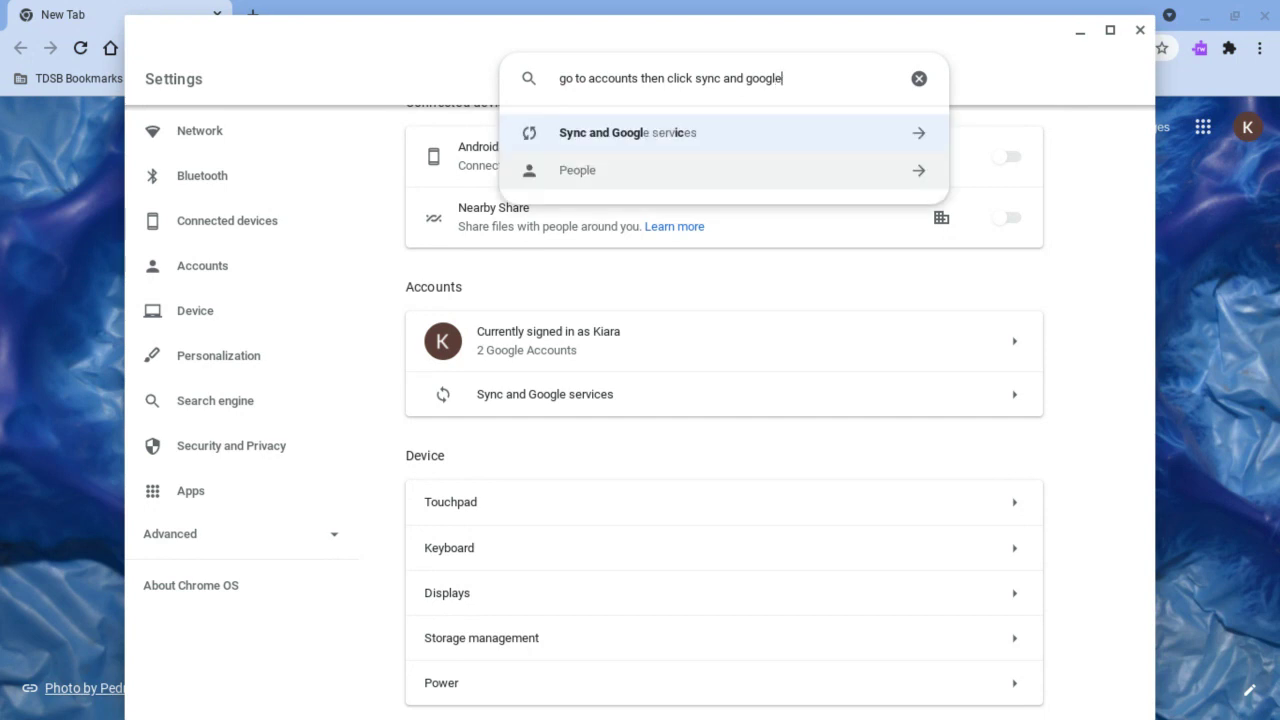
left_click(611, 383)
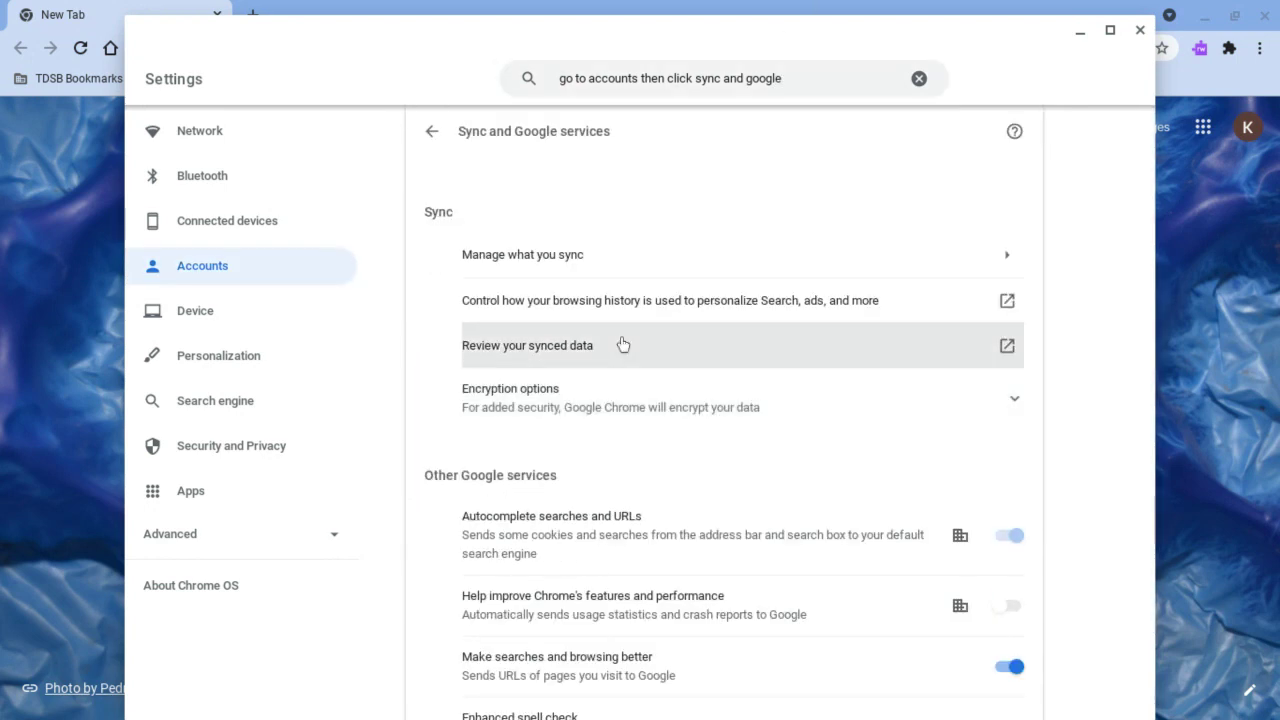
Replace the settings search text with "then click manage what u sync" and open the Manage what you sync page.
left_click(820, 92)
triple_click(818, 86)
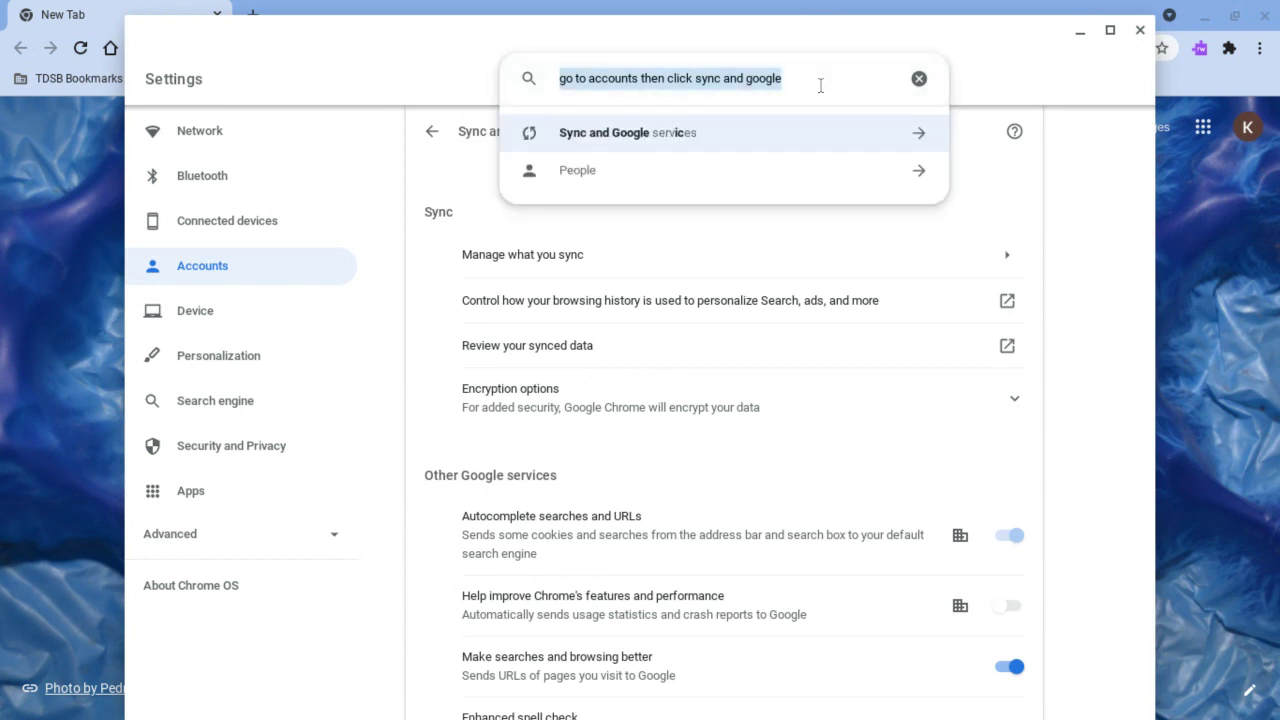
type("then cl")
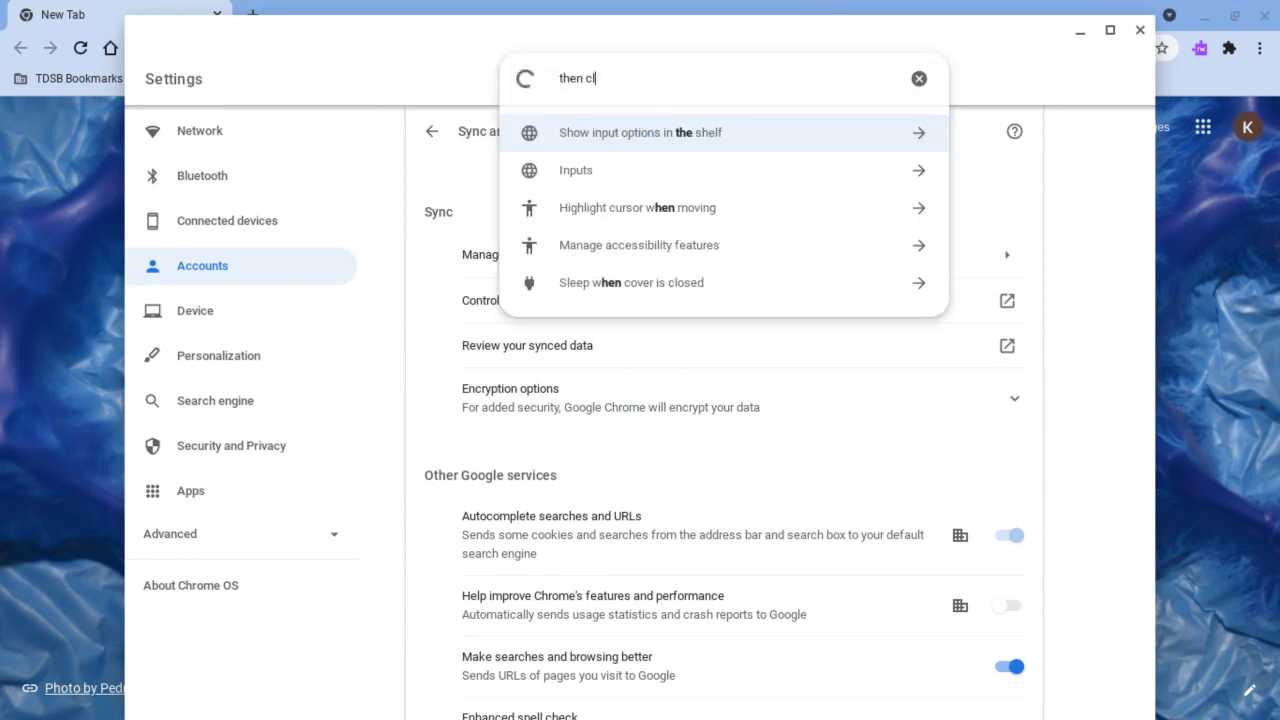
type("ick manag")
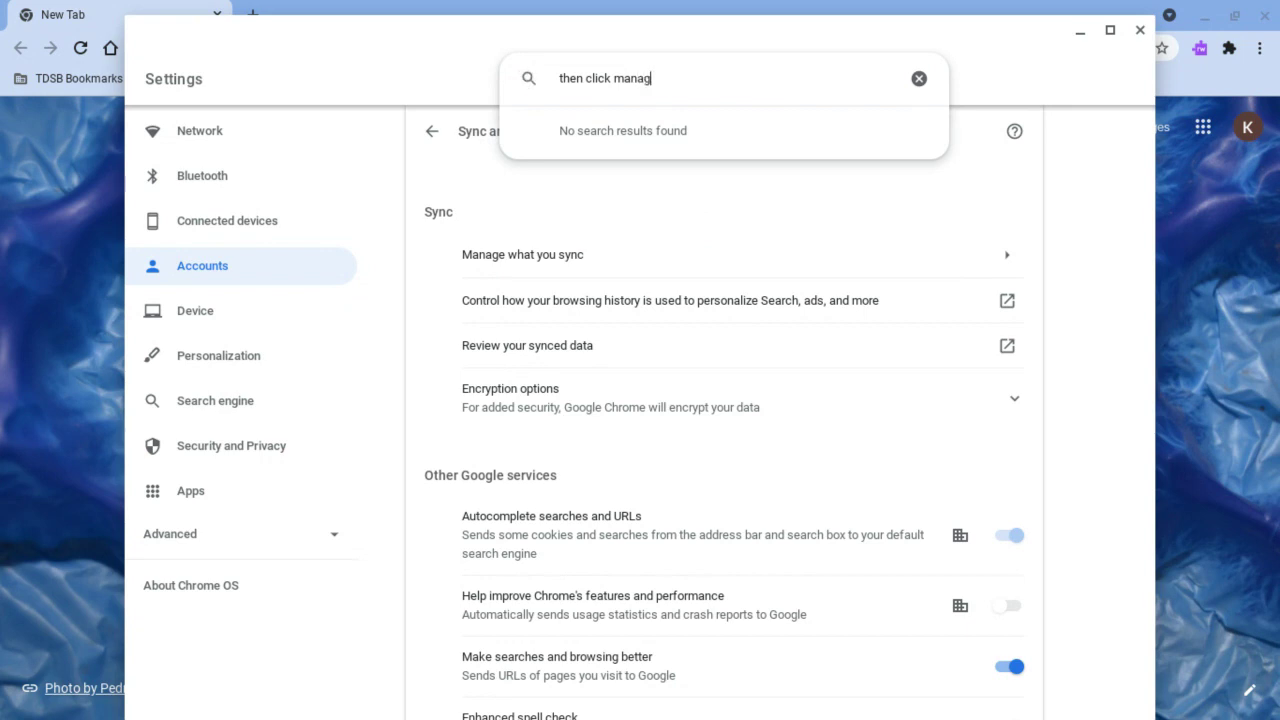
type("e what u sync")
left_click(838, 255)
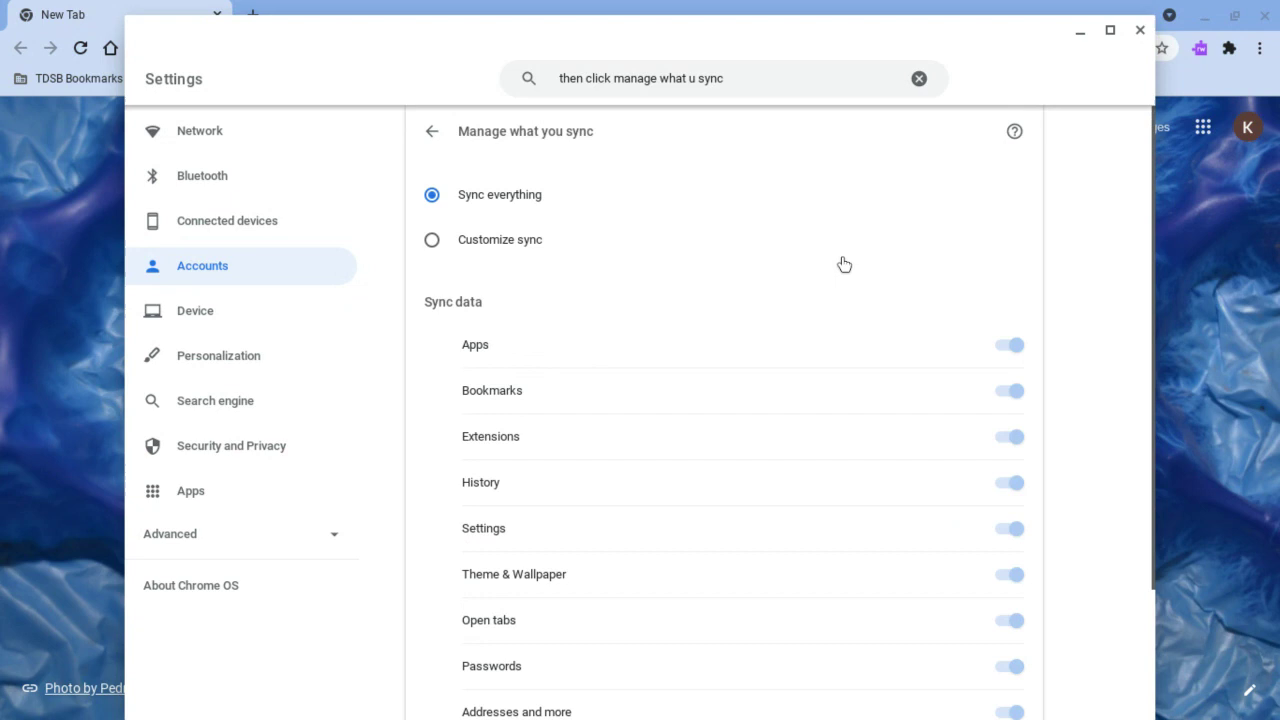
Replace the settings search text with "then click cud=stume sync and make everything off" and dismiss the results.
key("ctrl+a")
key("BackSpace")
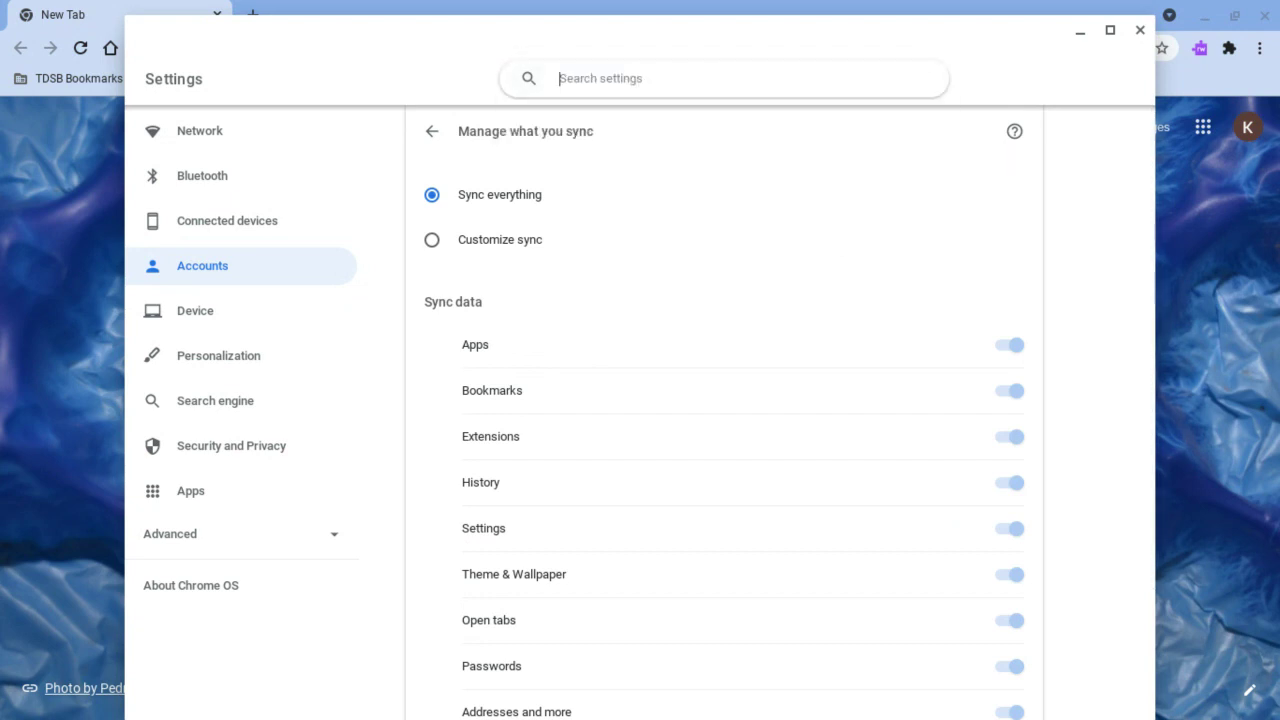
type("th")
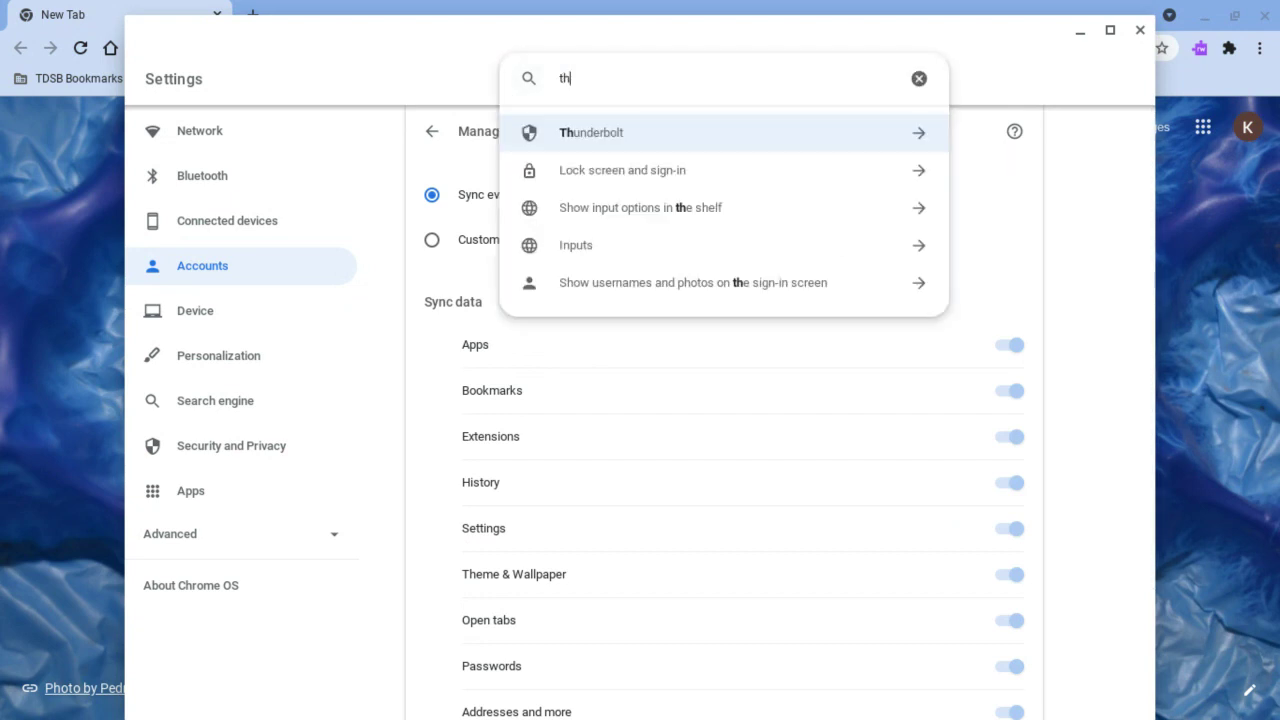
type("en click")
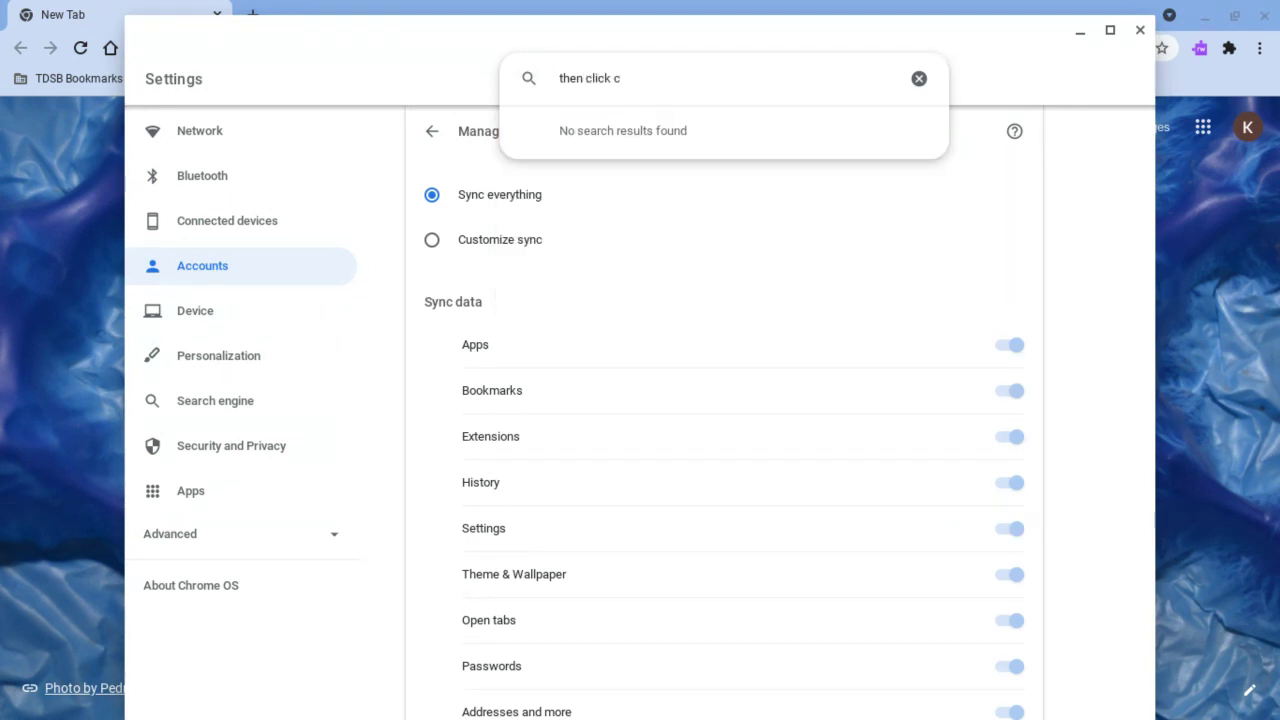
type("cud=stume sync and make everything o")
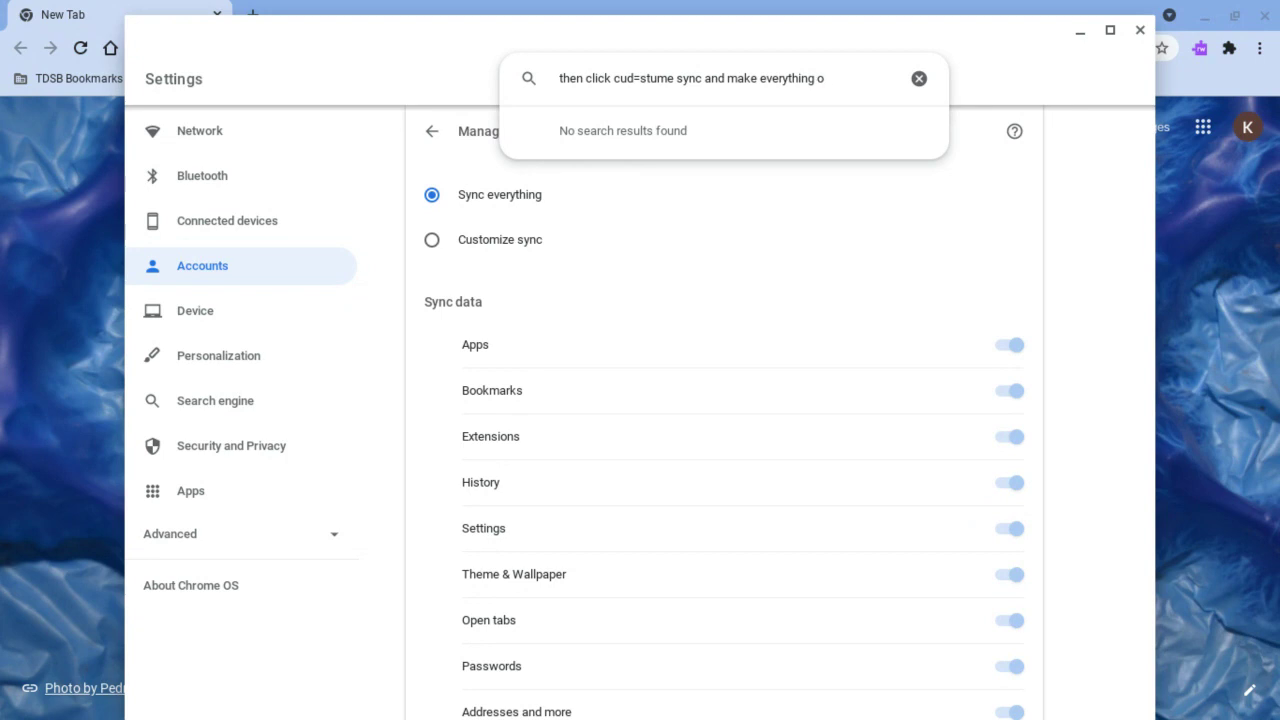
left_click(880, 197)
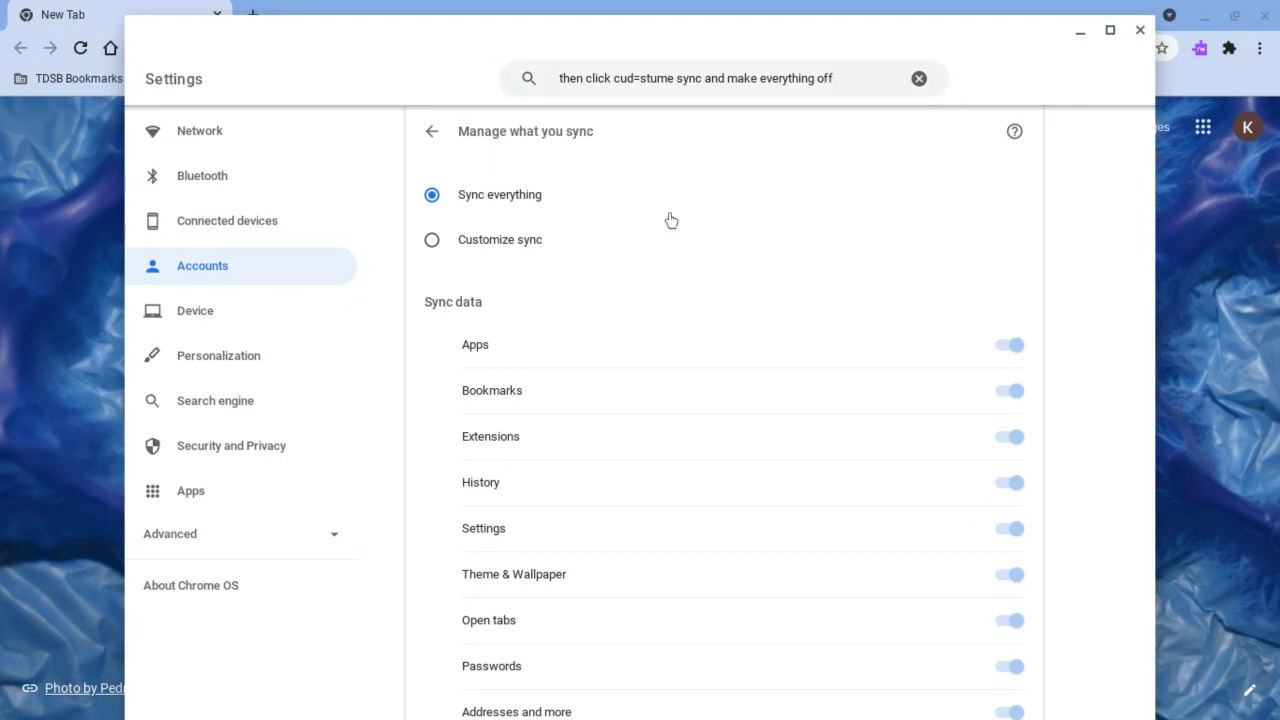
Select Customize sync and turn off every sync data type, from Apps through Wi-Fi networks.
left_click(529, 240)
left_click(1012, 345)
left_click(1012, 390)
left_click(1010, 437)
left_click(1012, 484)
left_click(1012, 530)
left_click(1012, 576)
left_click(1010, 622)
left_click(1008, 670)
scroll(1008, 677, "down", 1)
left_click(1008, 680)
left_click(1010, 677)
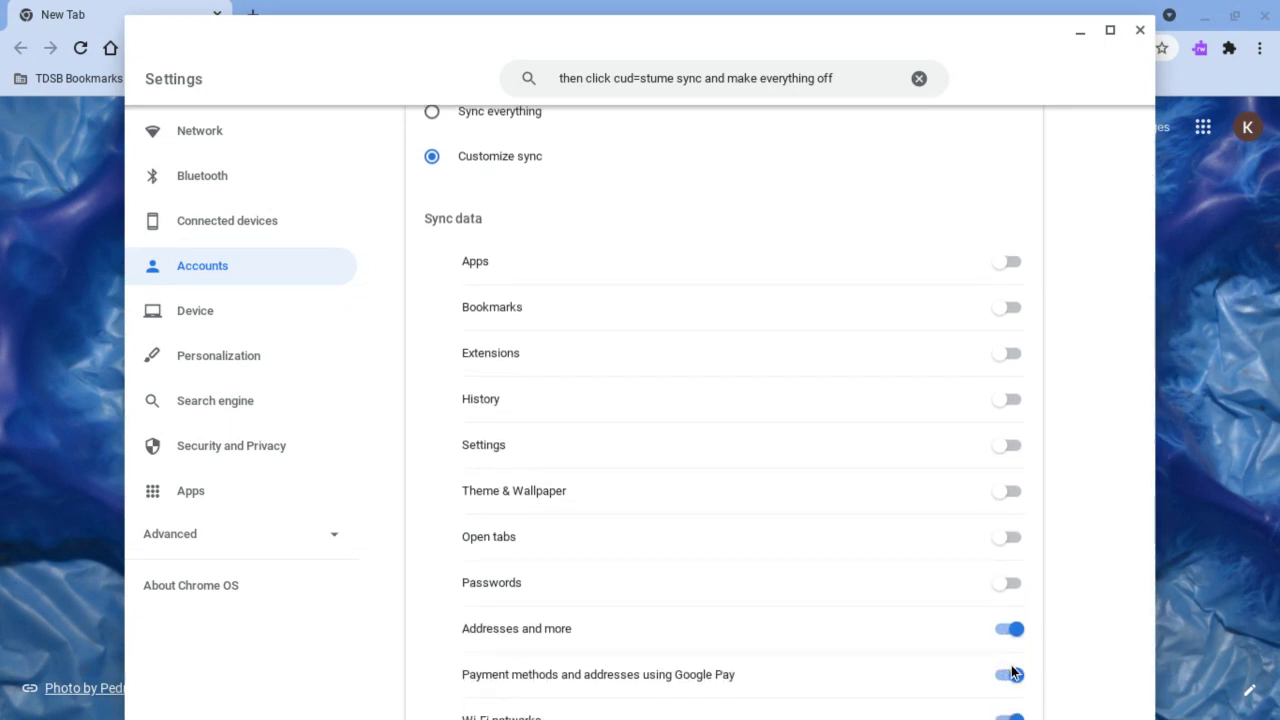
left_click(1010, 674)
left_click(1010, 627)
scroll(1011, 625, "down", 1)
left_click(1011, 644)
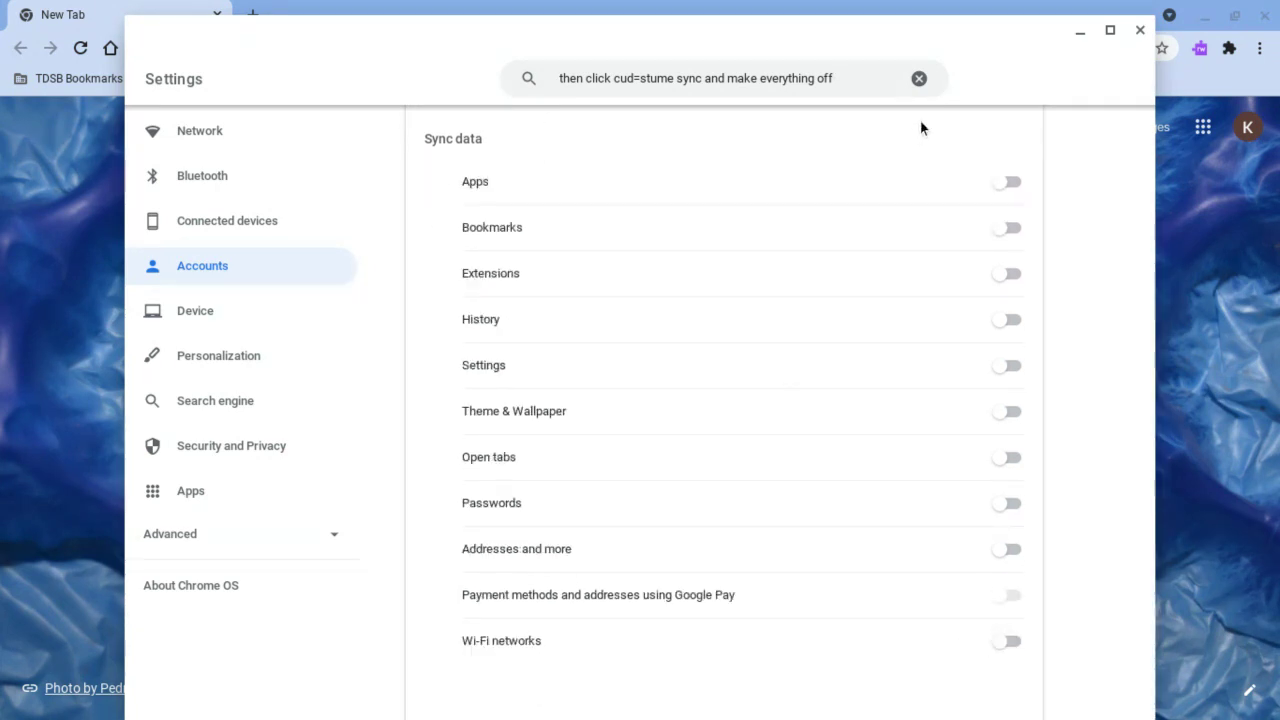
Enter "then u can power off u chromebook so it can unblock apps or u can just exsit the chrome" in settings search and close Settings.
left_click(921, 82)
type("t")
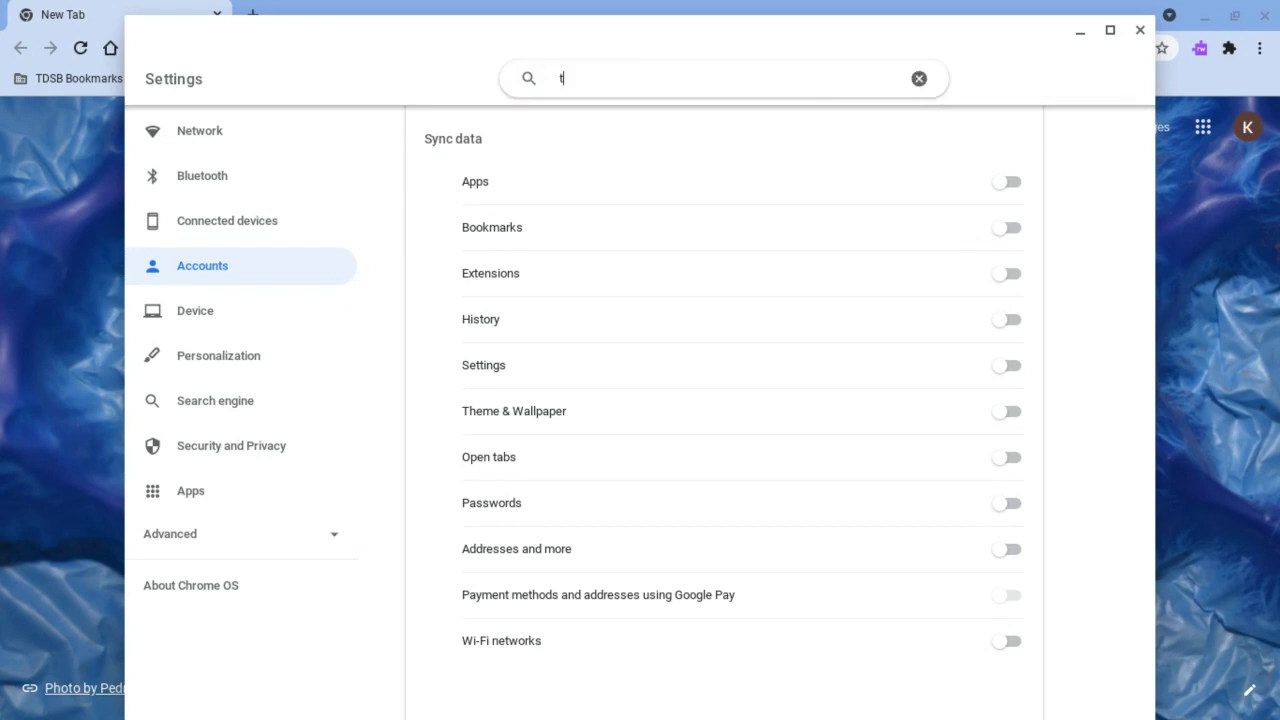
type("hen u can pow")
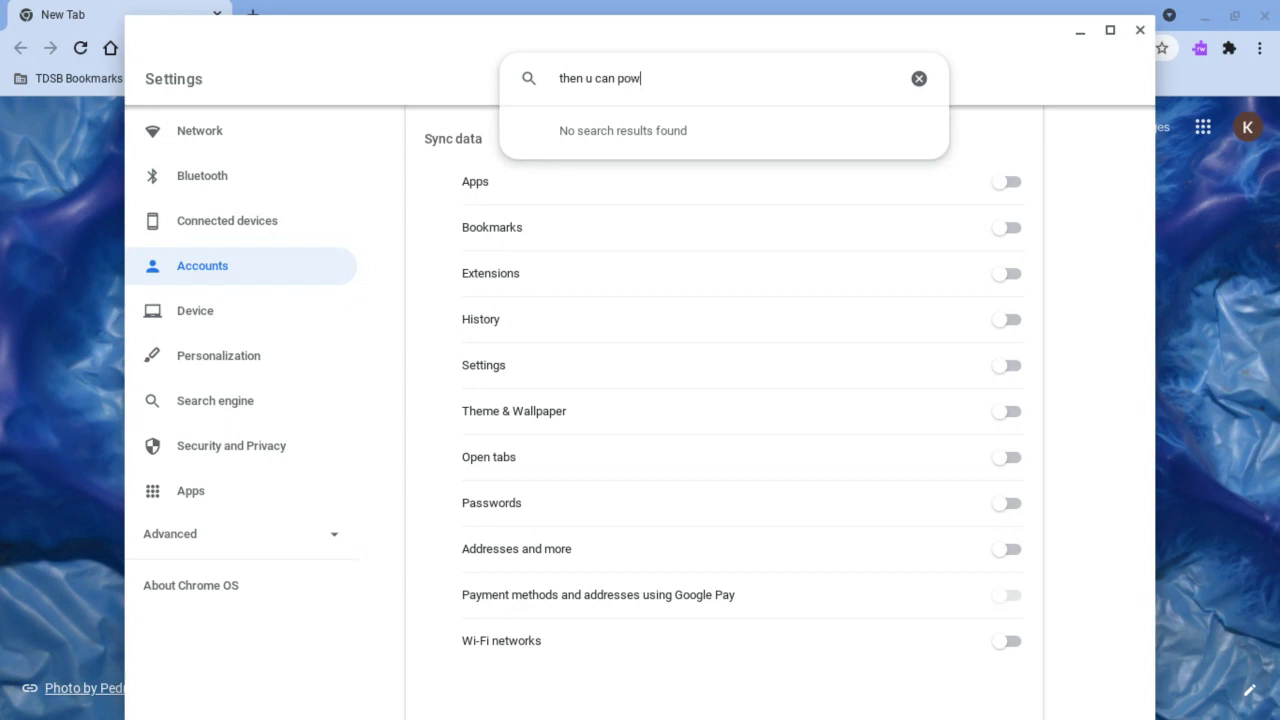
type("off u chromebook so it")
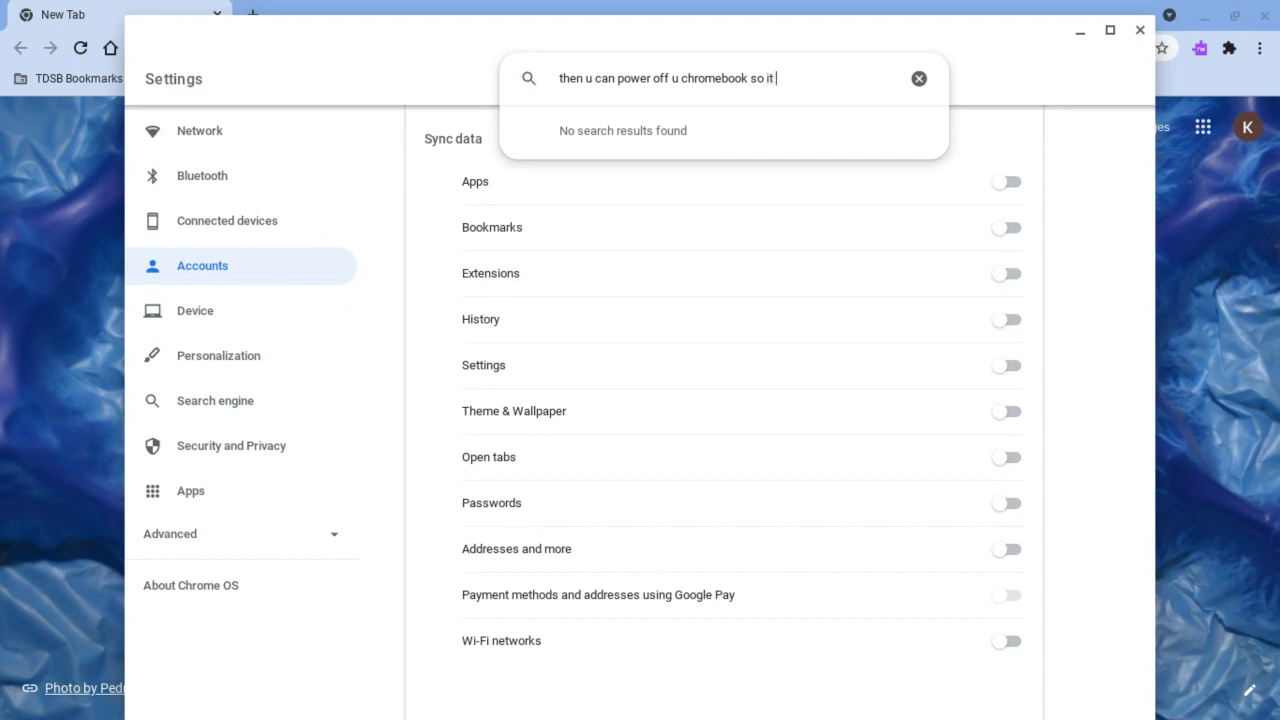
type(" can")
key("BackSpace")
key("BackSpace")
type("unbloc")
type("k apps or u")
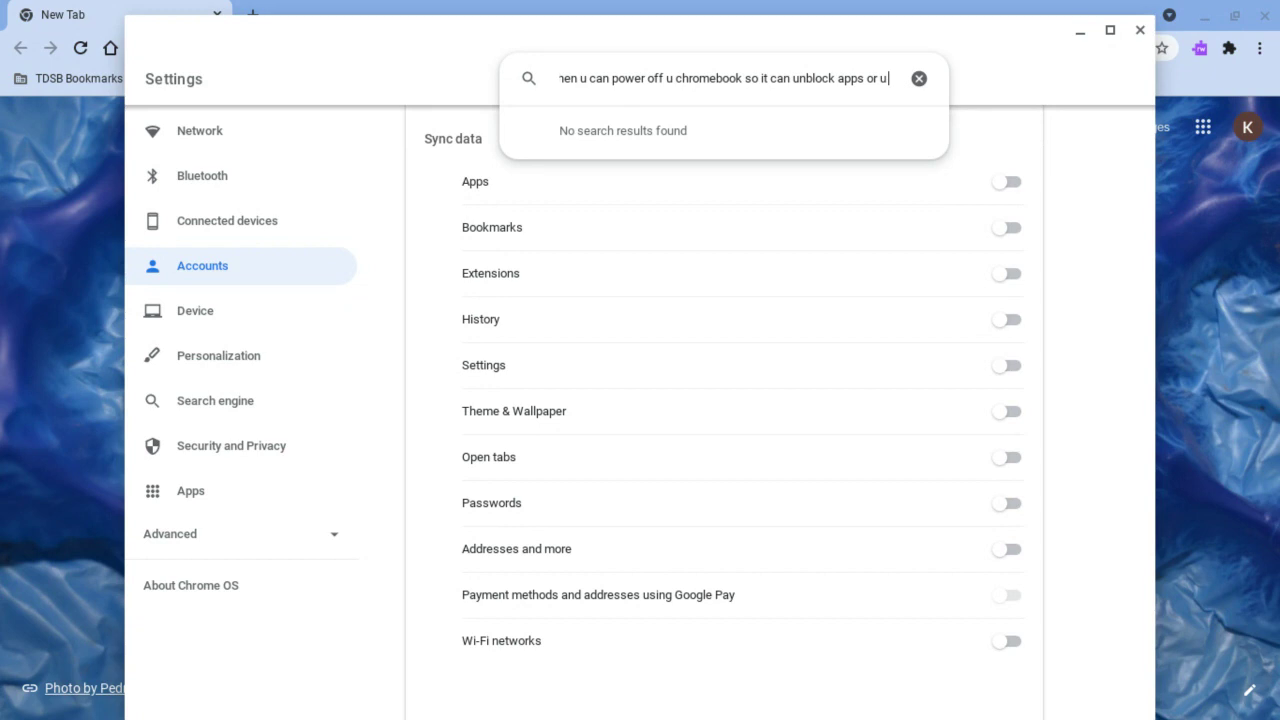
type(" can ju")
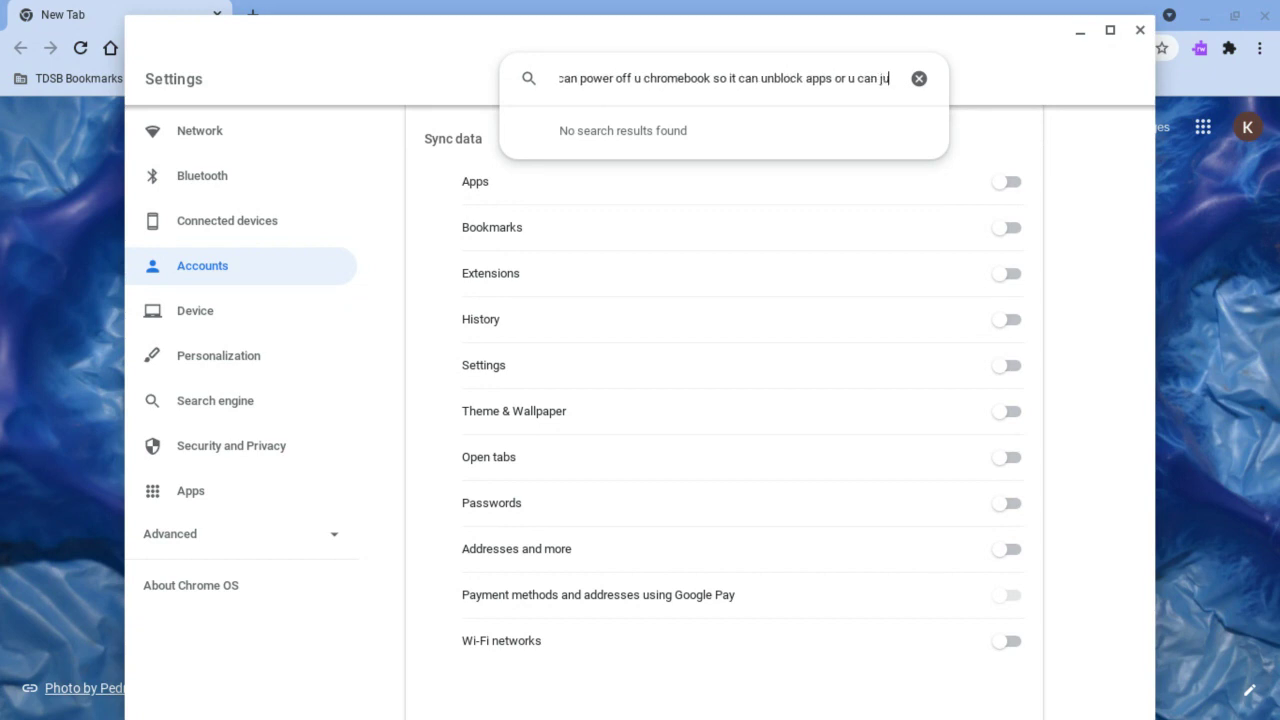
type("st")
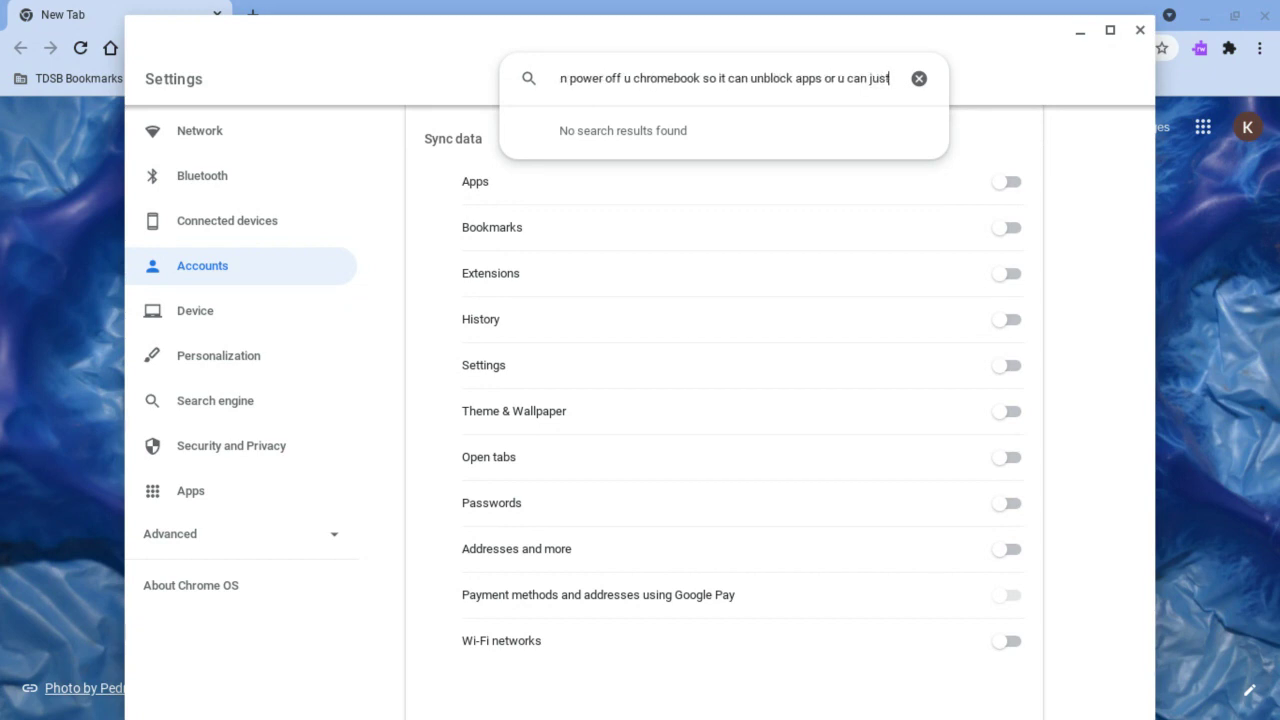
type(" exsi")
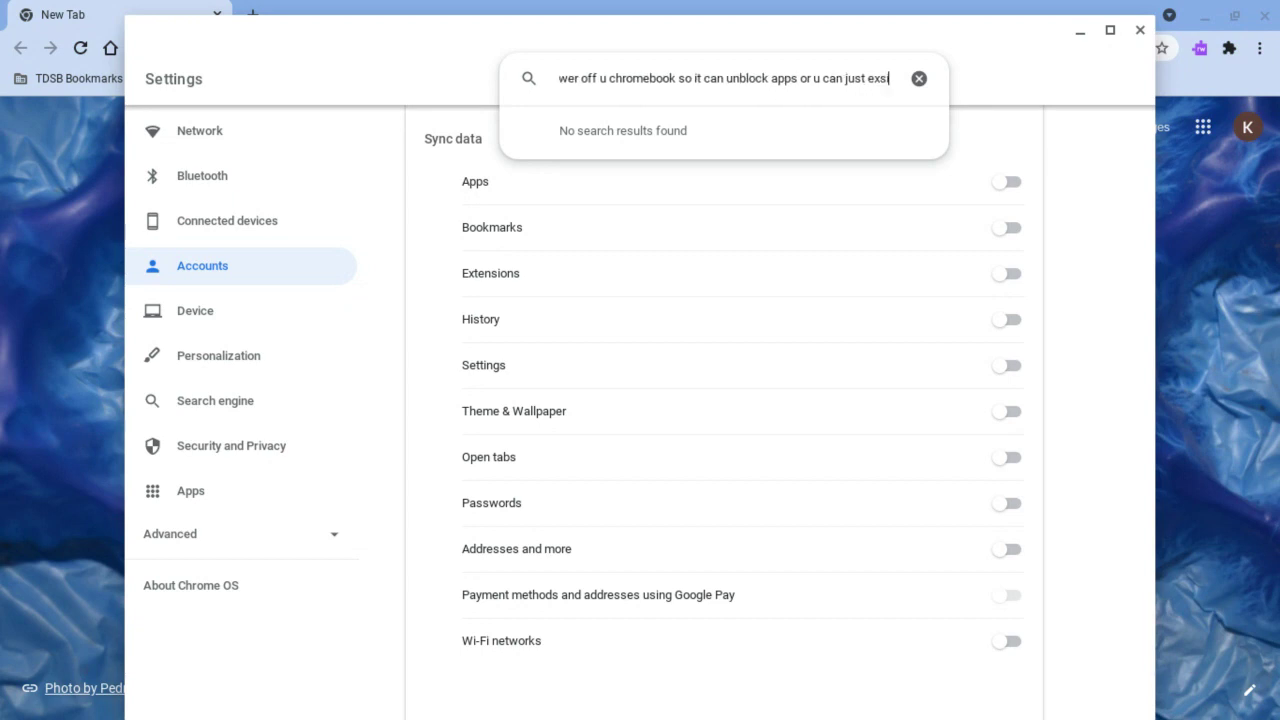
type("t t")
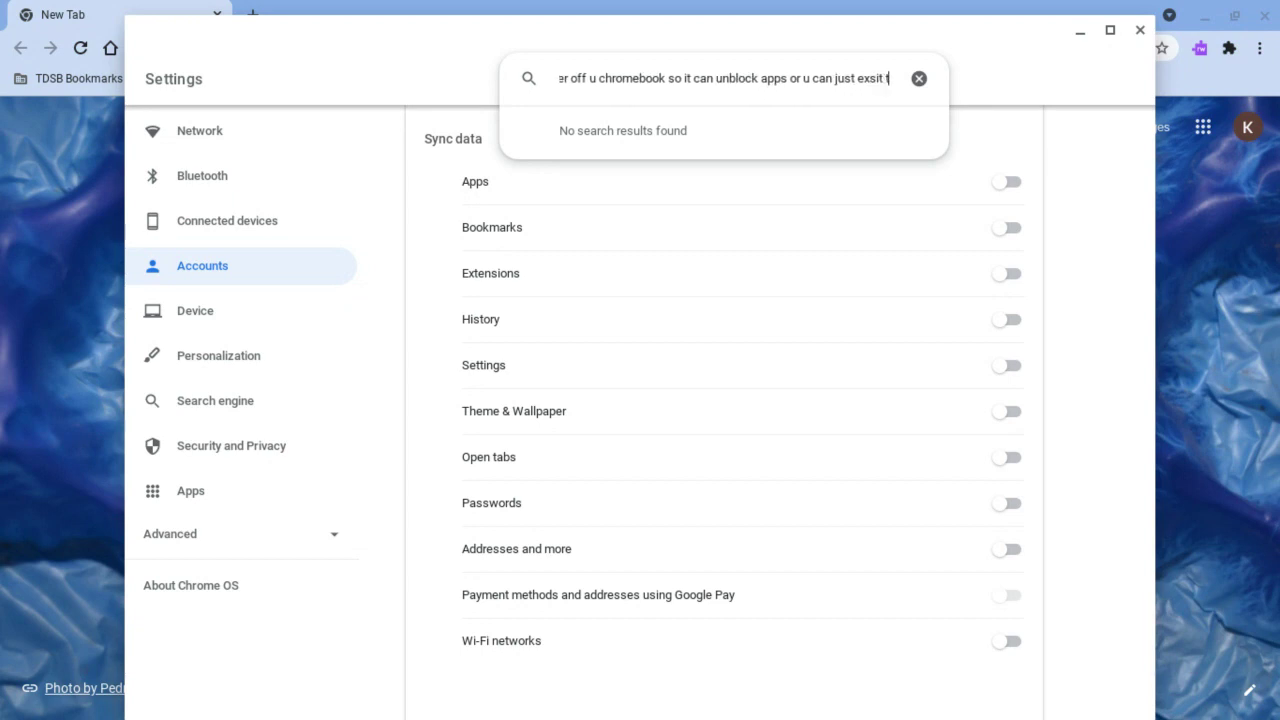
type("he chrome")
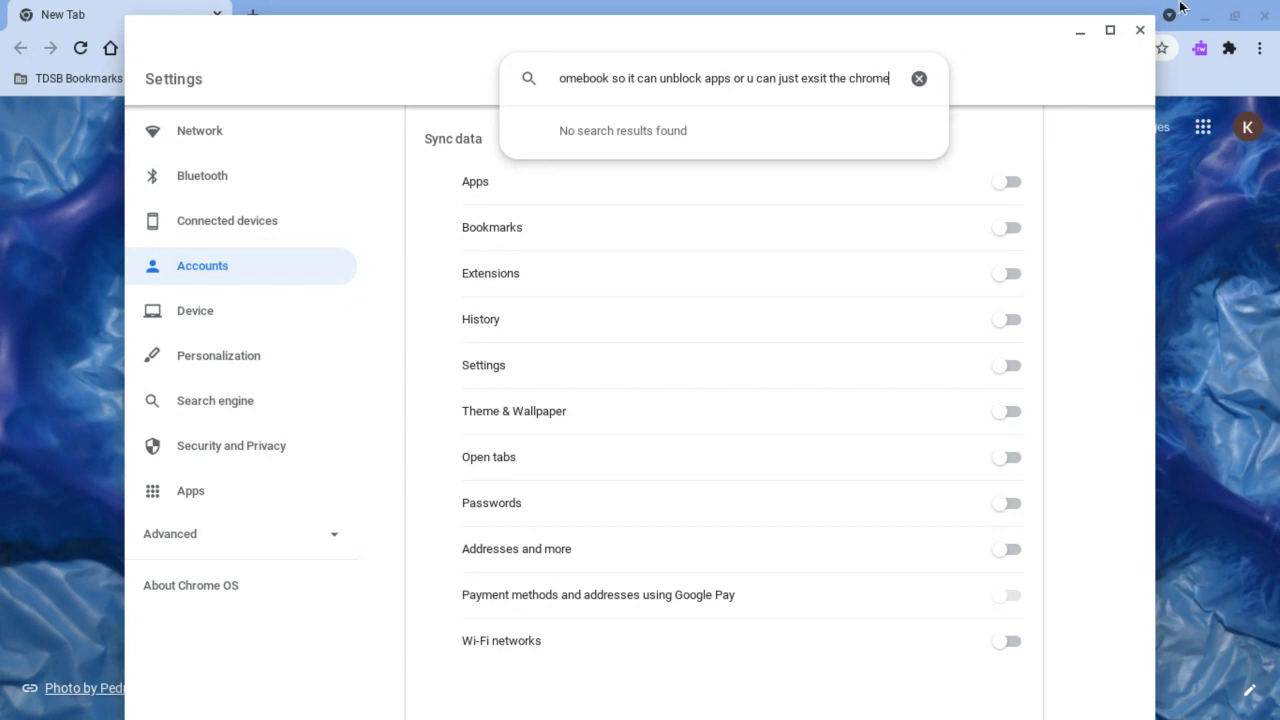
left_click(919, 78)
left_click(1140, 30)
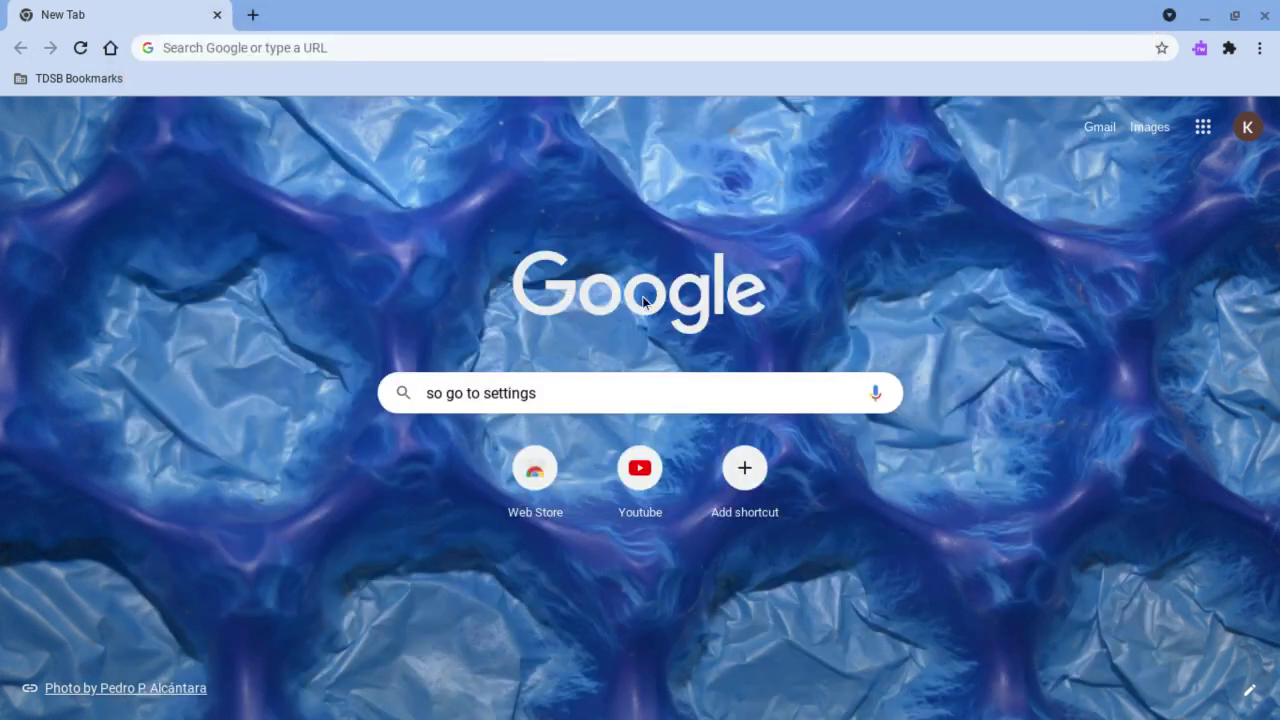
Replace the text in the Google search box with "so i am done".
key("BackSpace")
key("BackSpace")
key("BackSpace")
key("BackSpace")
key("BackSpace")
key("BackSpace")
key("BackSpace")
key("BackSpace")
key("BackSpace")
key("BackSpace")
key("BackSpace")
key("BackSpace")
key("BackSpace")
key("BackSpace")
key("BackSpace")
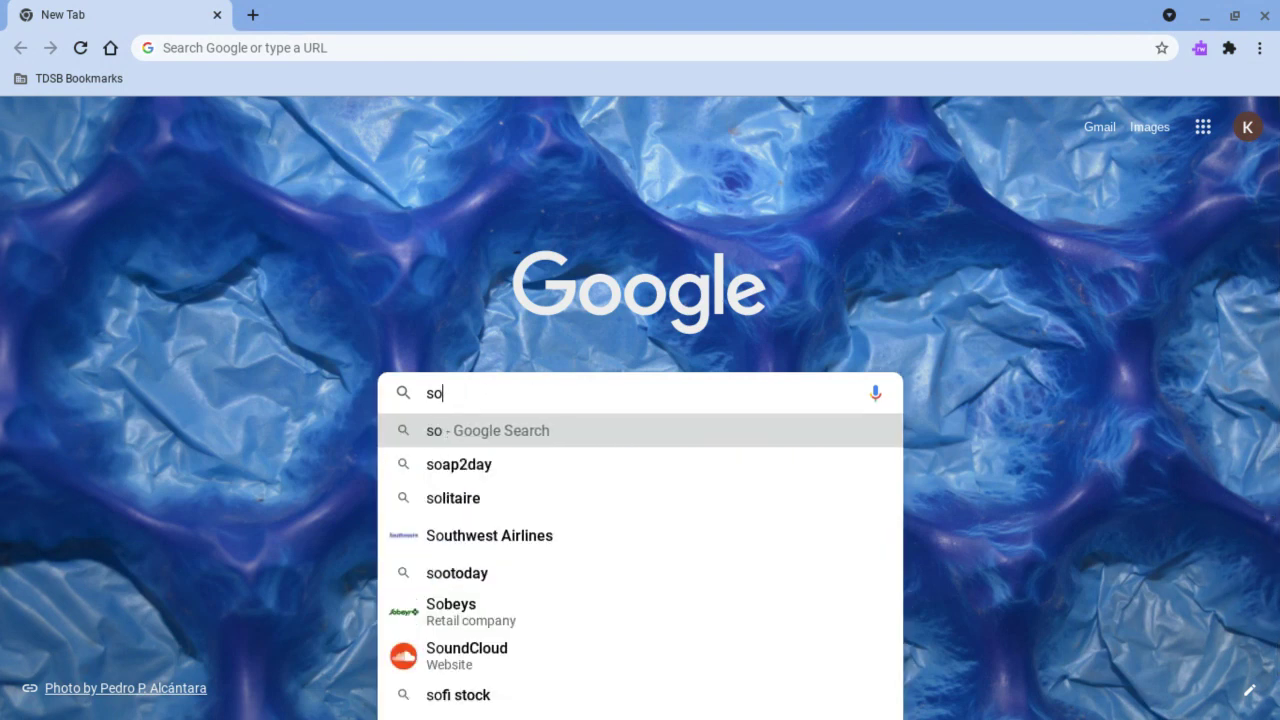
type("i a")
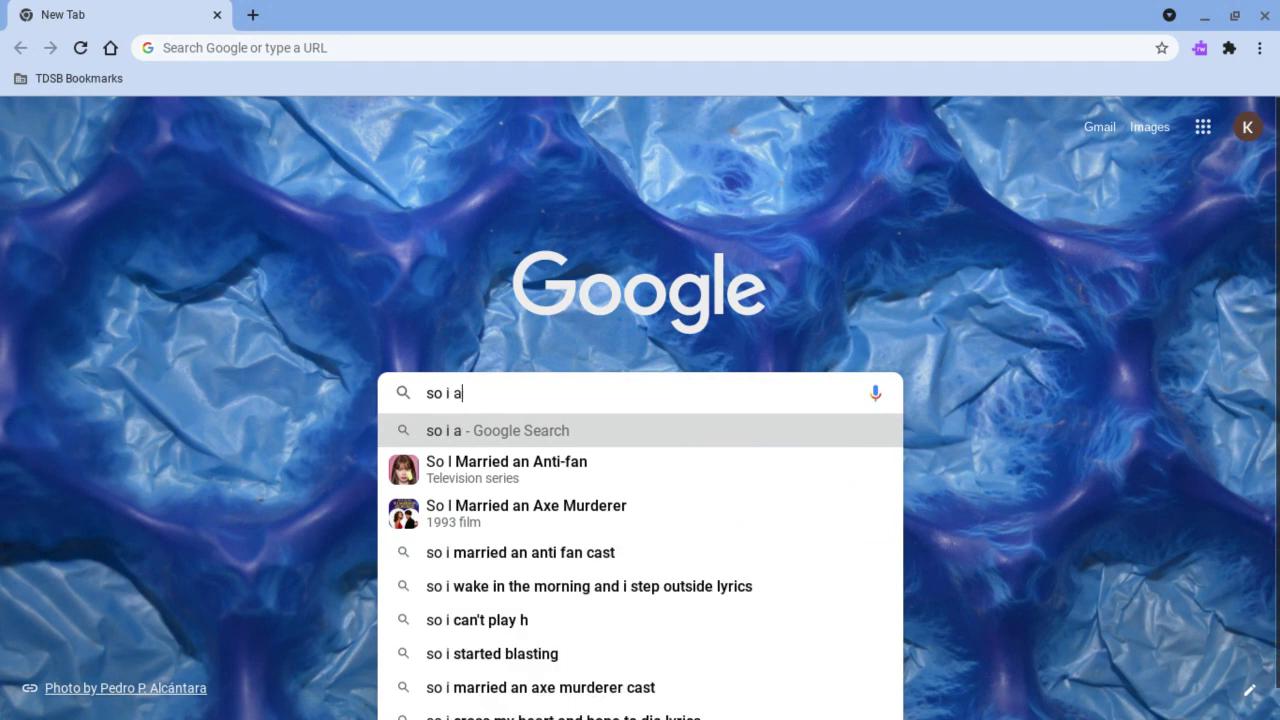
type("m done")
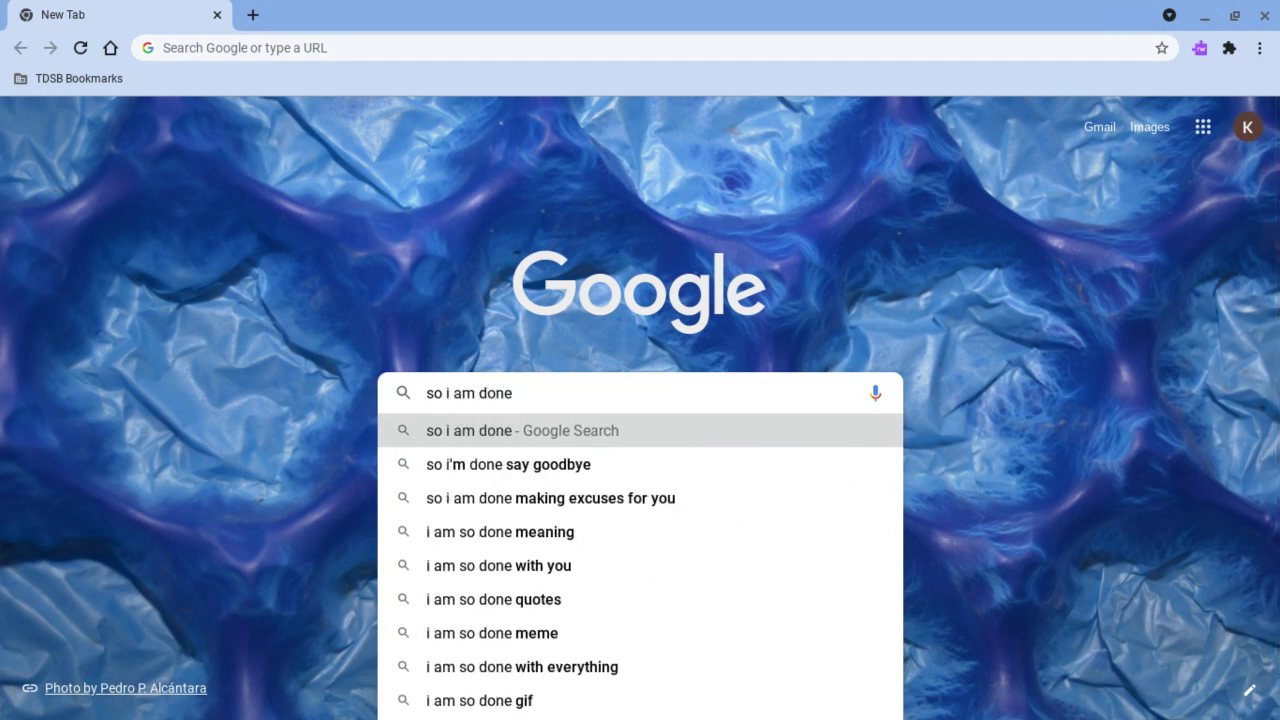
Replace the Google search box text with "comment below if it didn't work".
key("BackSpace")
key("BackSpace")
key("BackSpace")
key("BackSpace")
key("BackSpace")
key("BackSpace")
key("BackSpace")
key("BackSpace")
key("BackSpace")
key("BackSpace")
key("BackSpace")
key("BackSpace")
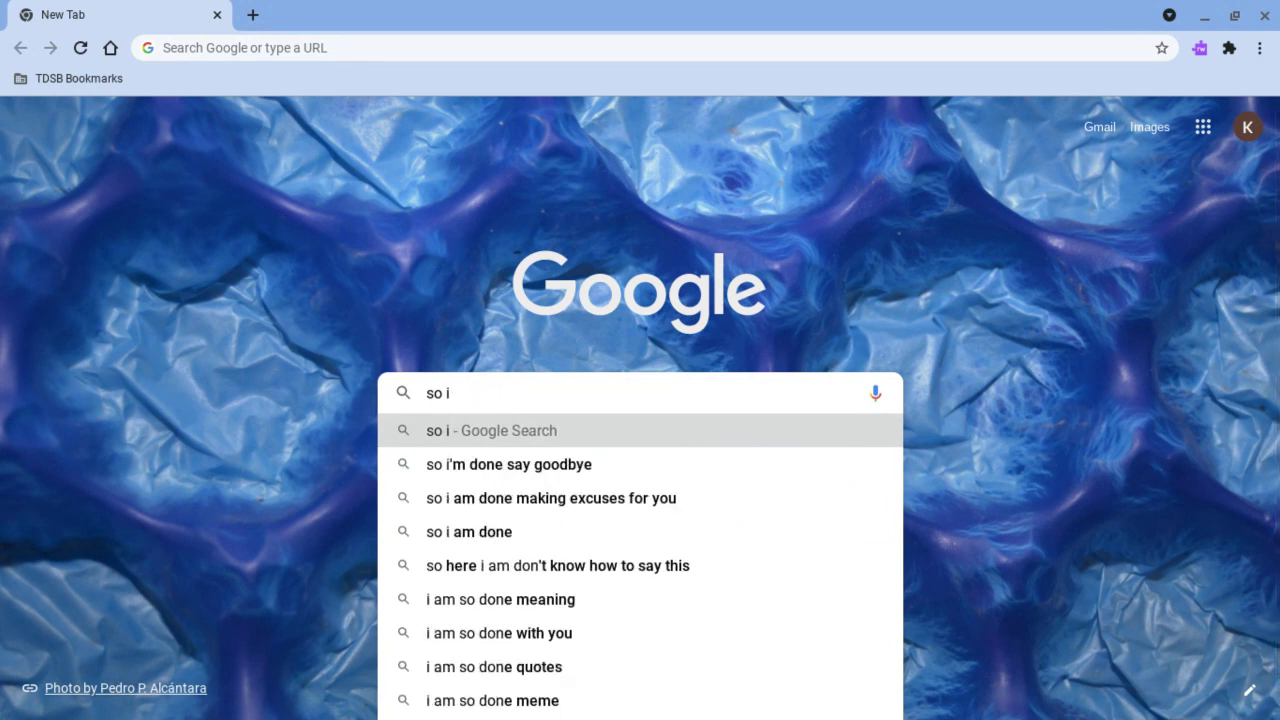
type("com")
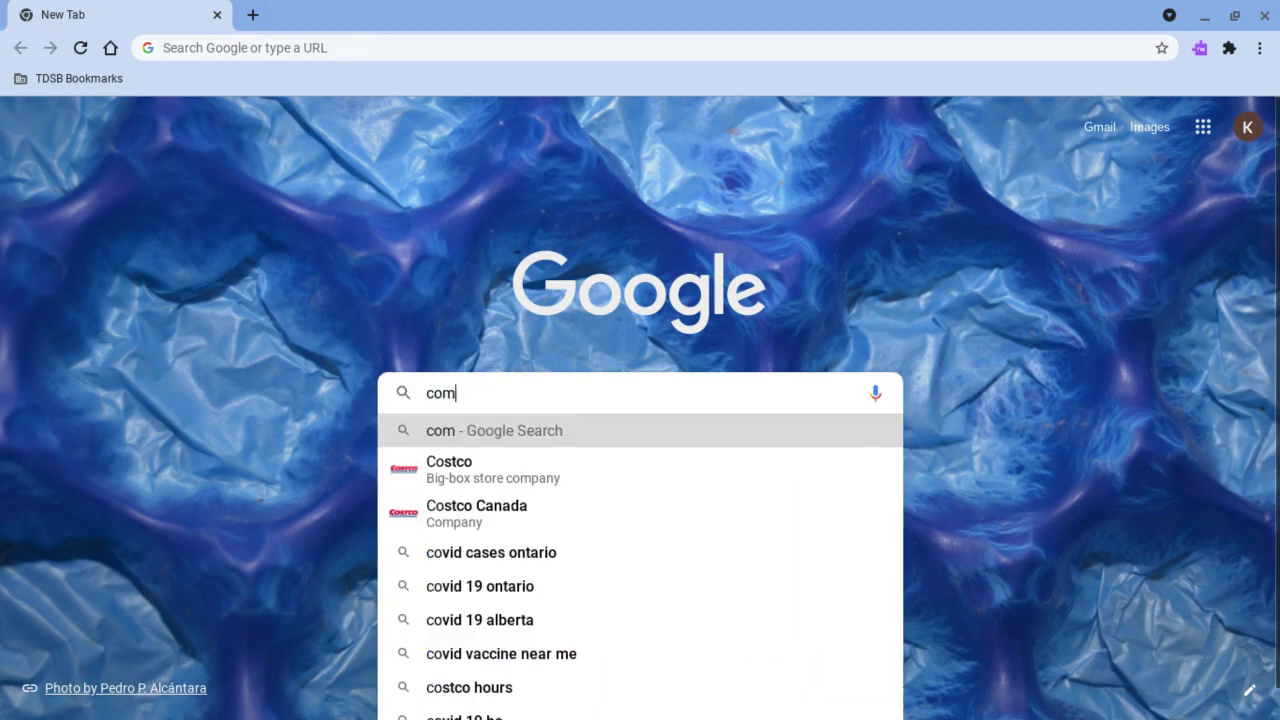
type("ment bel")
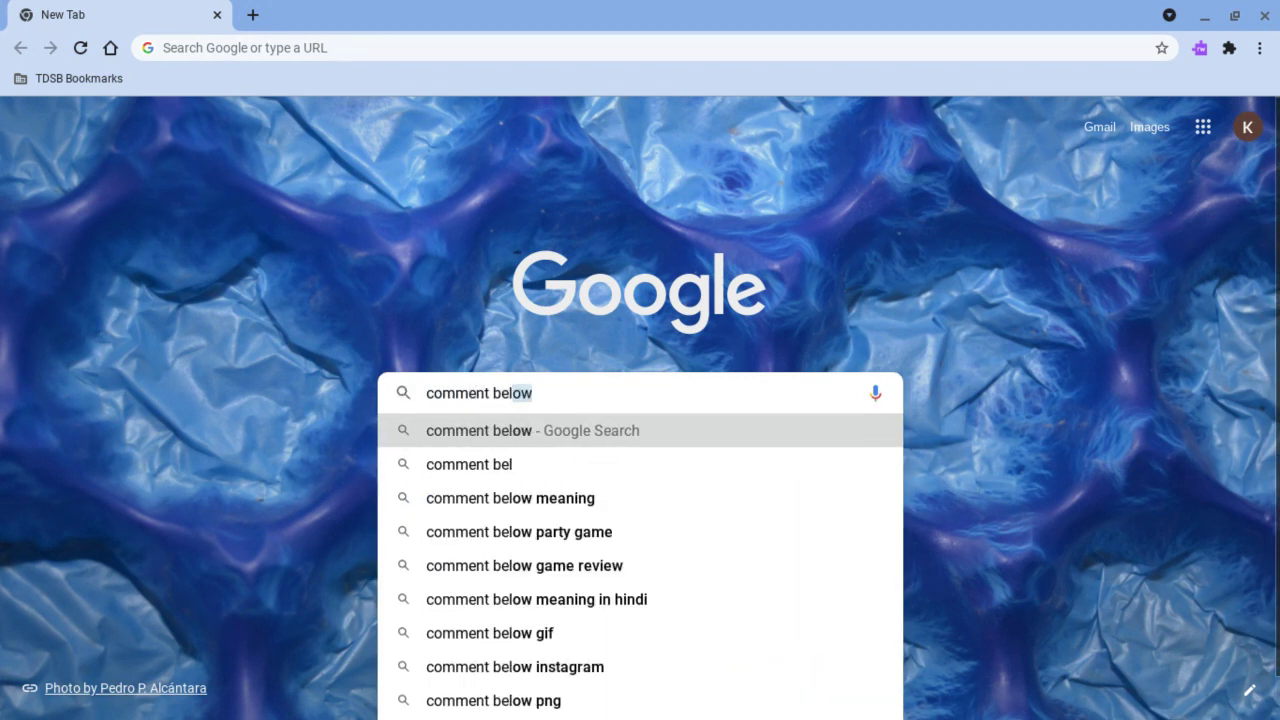
type("ow if it")
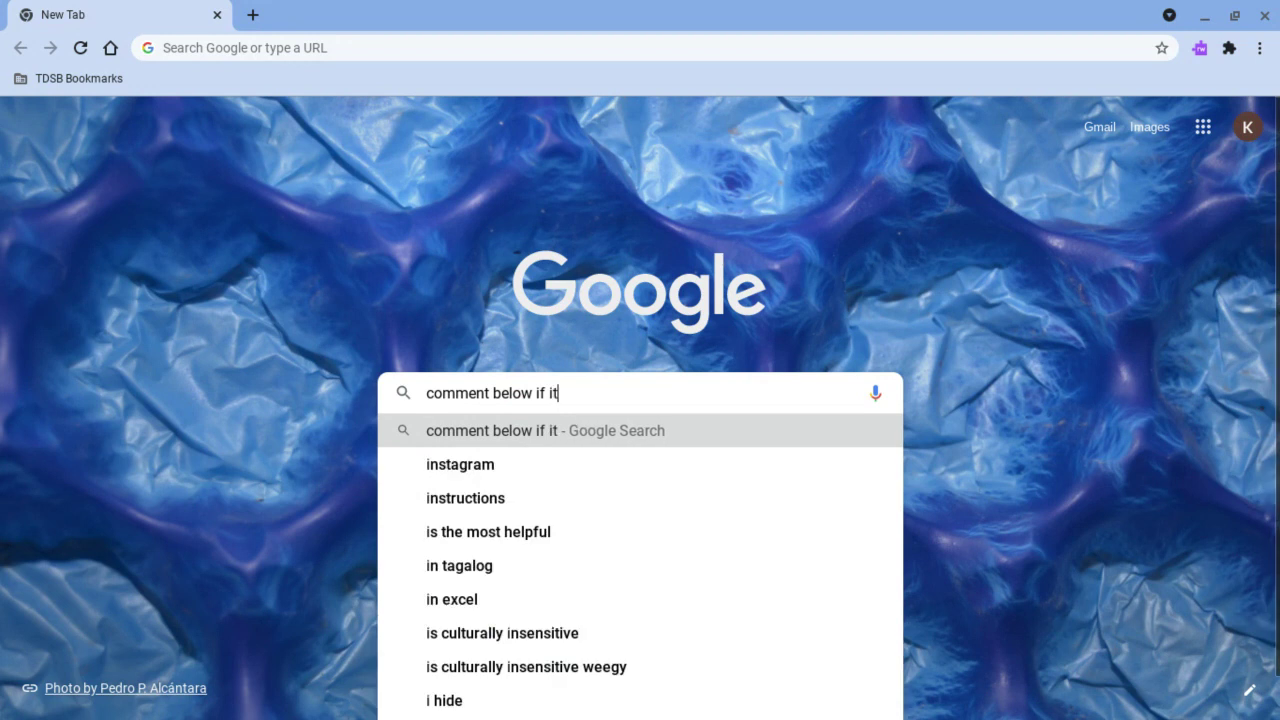
type(" didn't")
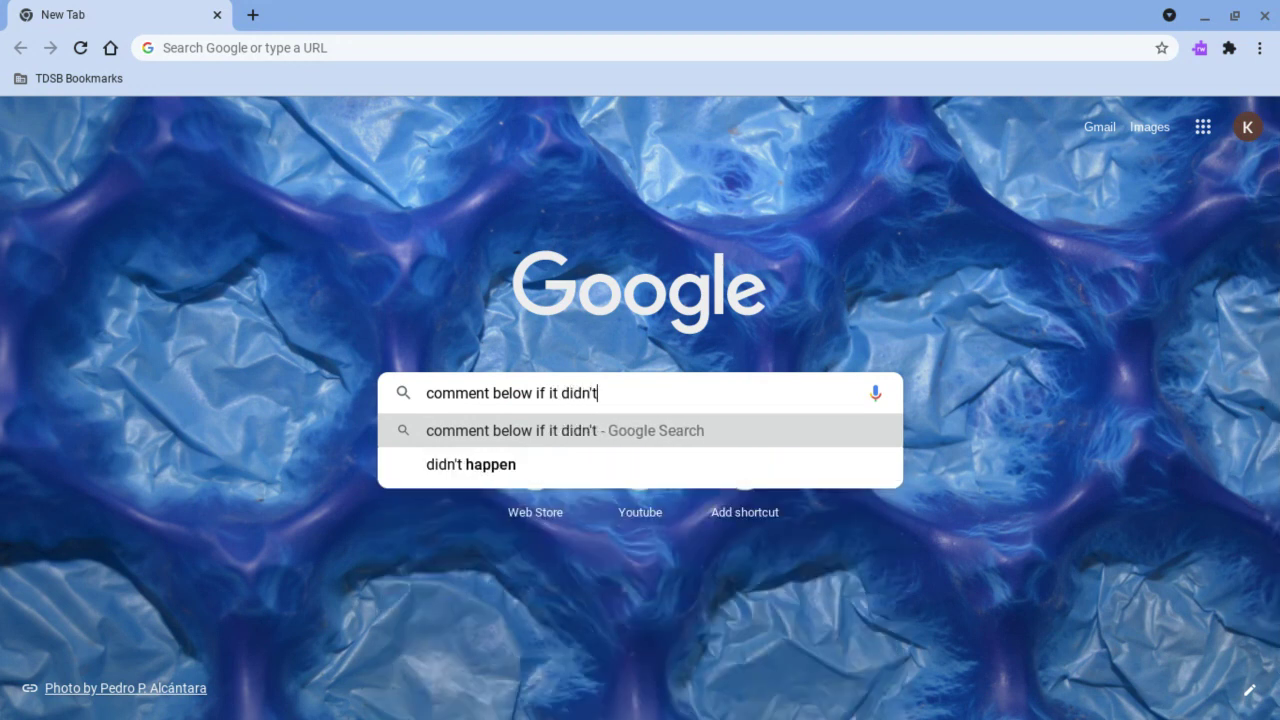
type(" work ")
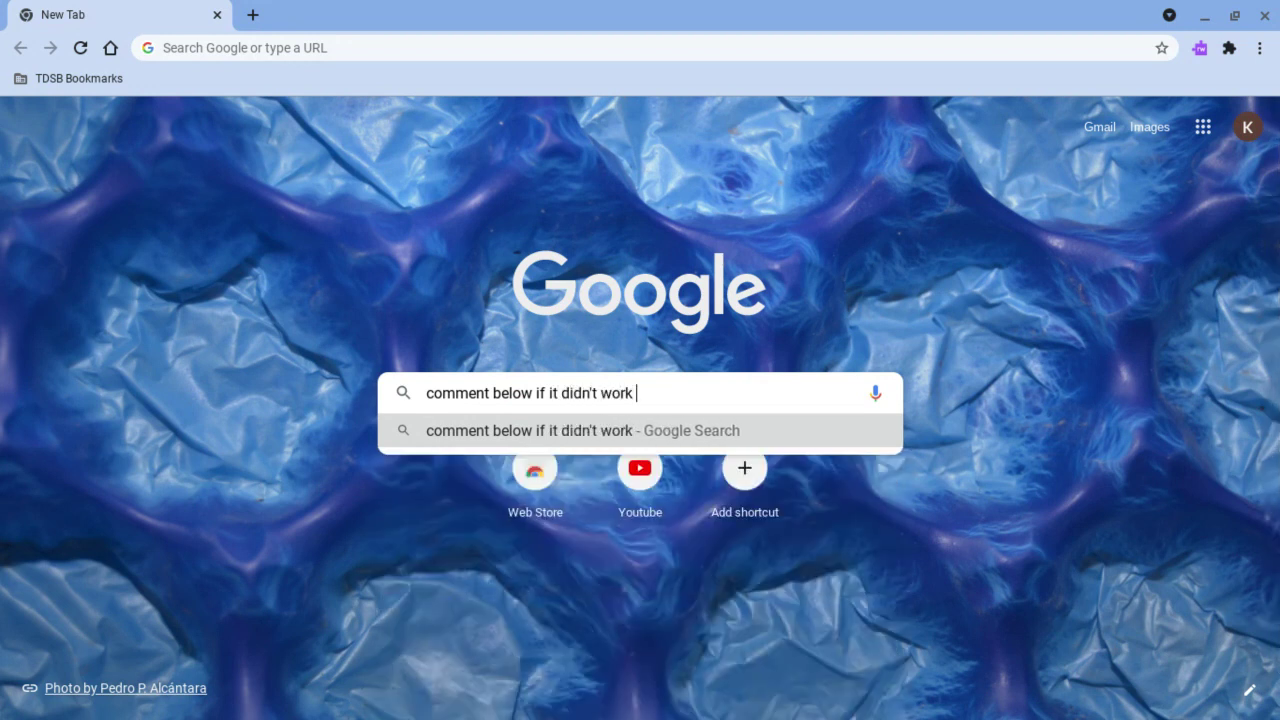
Extend the message in the search box with "cuz this school didn't block roblox on my chromebook".
type("cuz ")
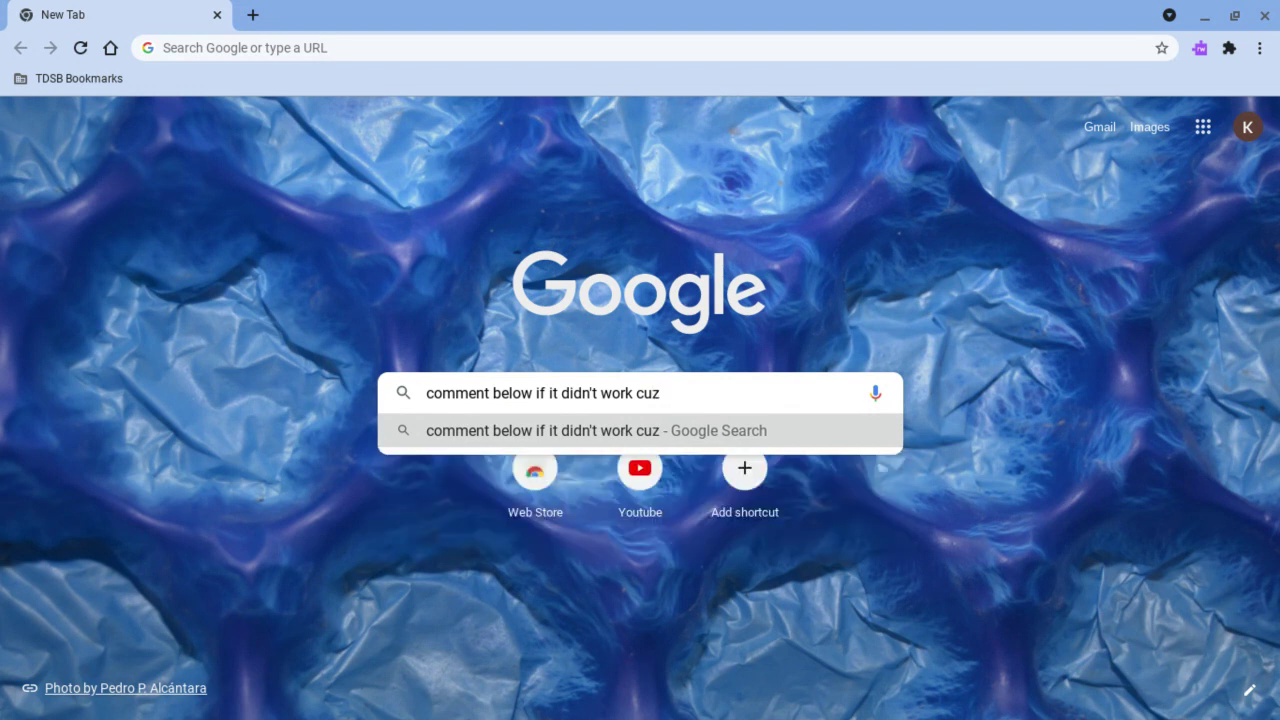
type("thi")
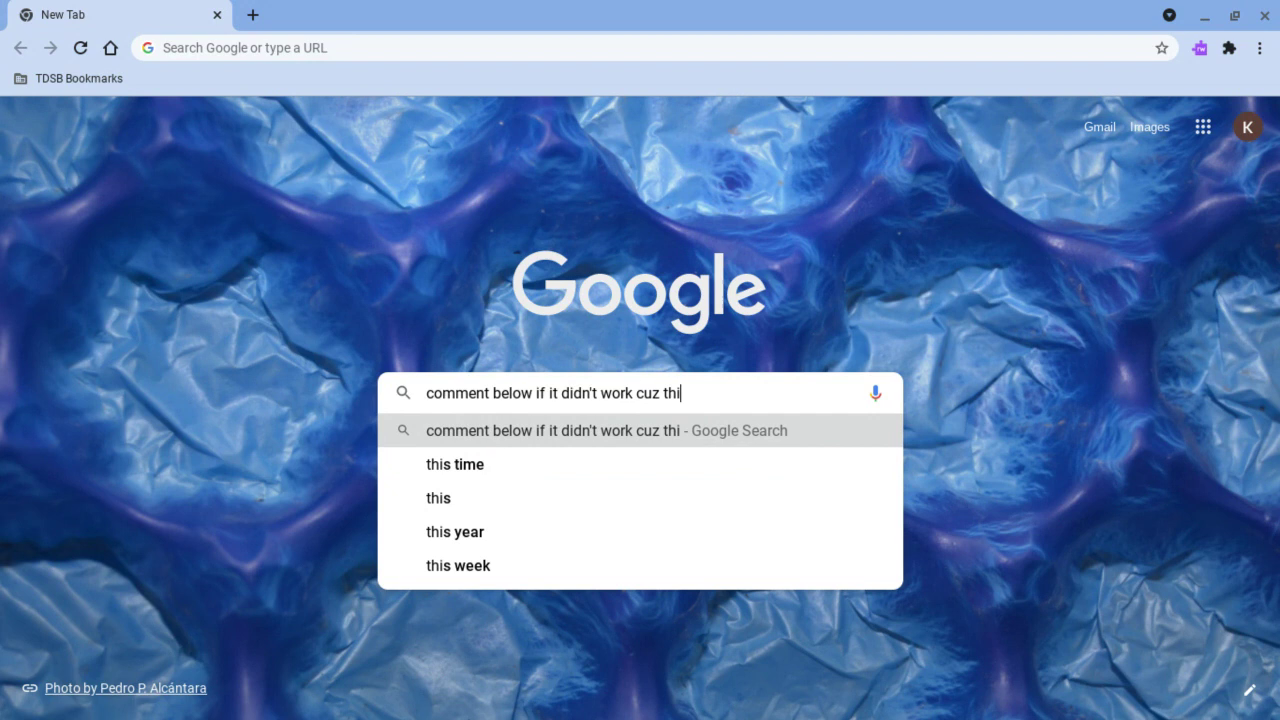
type("s school ")
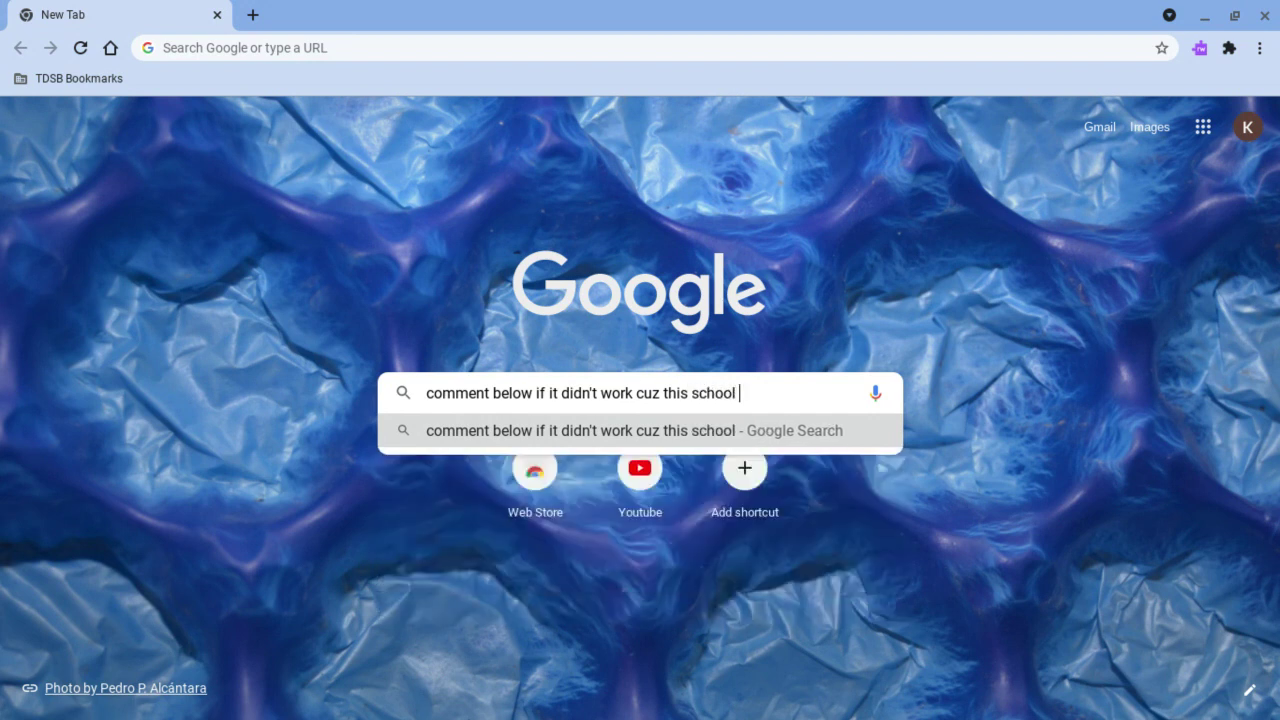
type("didn't bl")
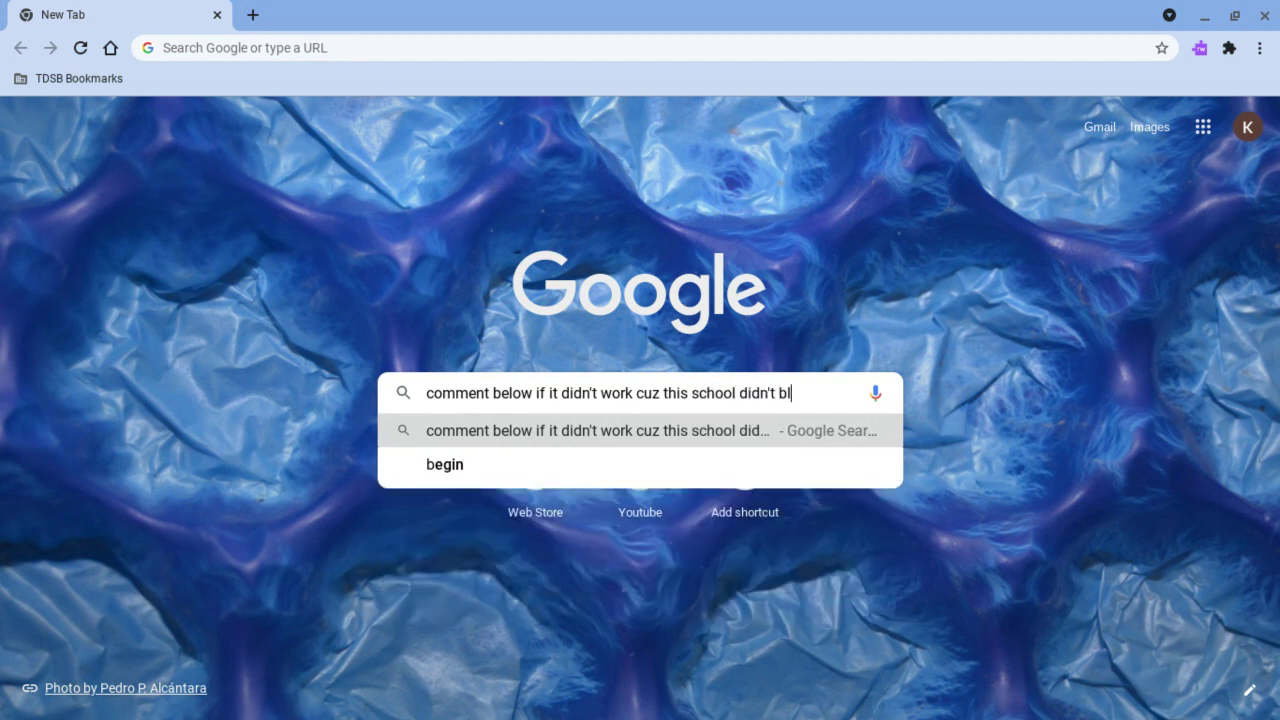
type("ock rob")
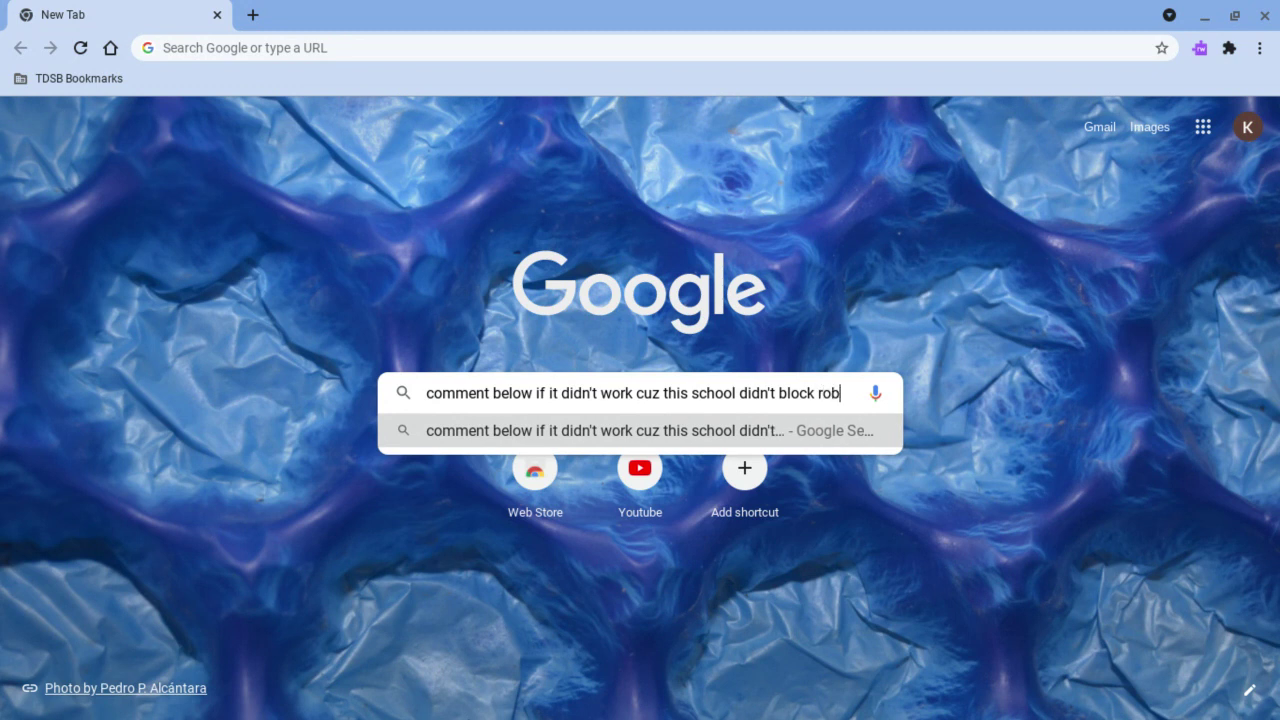
type("lox on m")
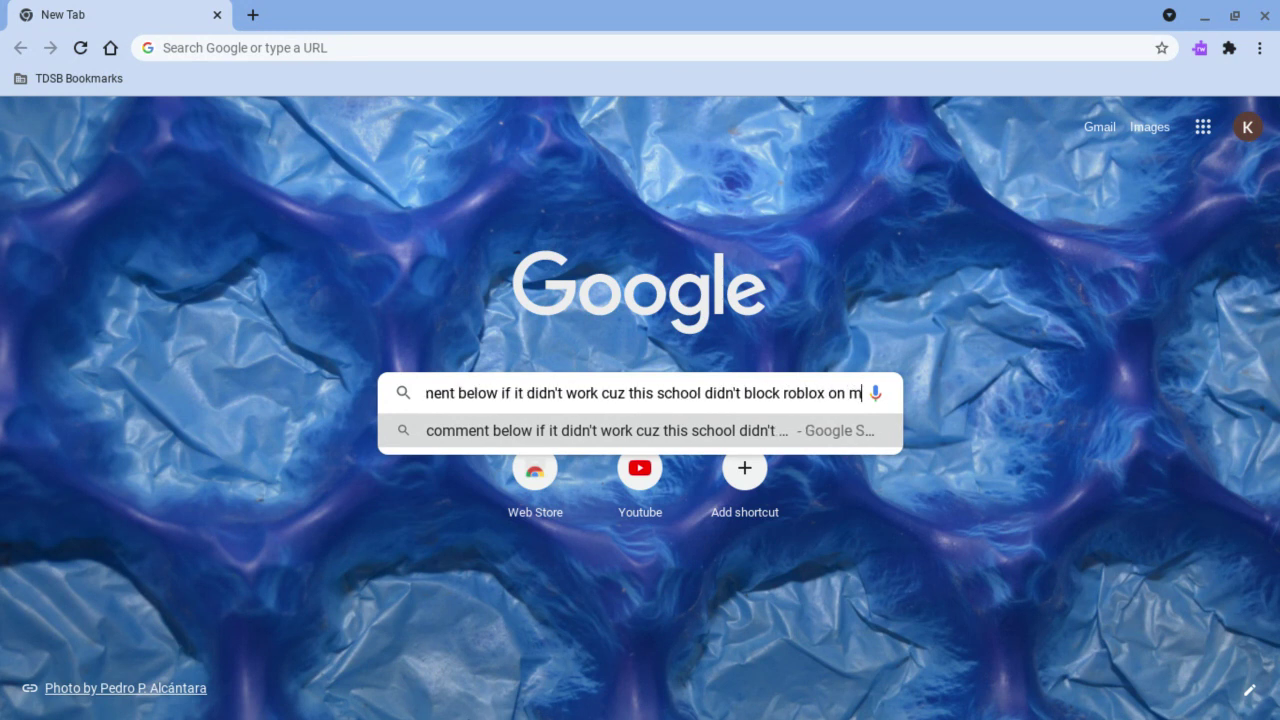
type("y chrome")
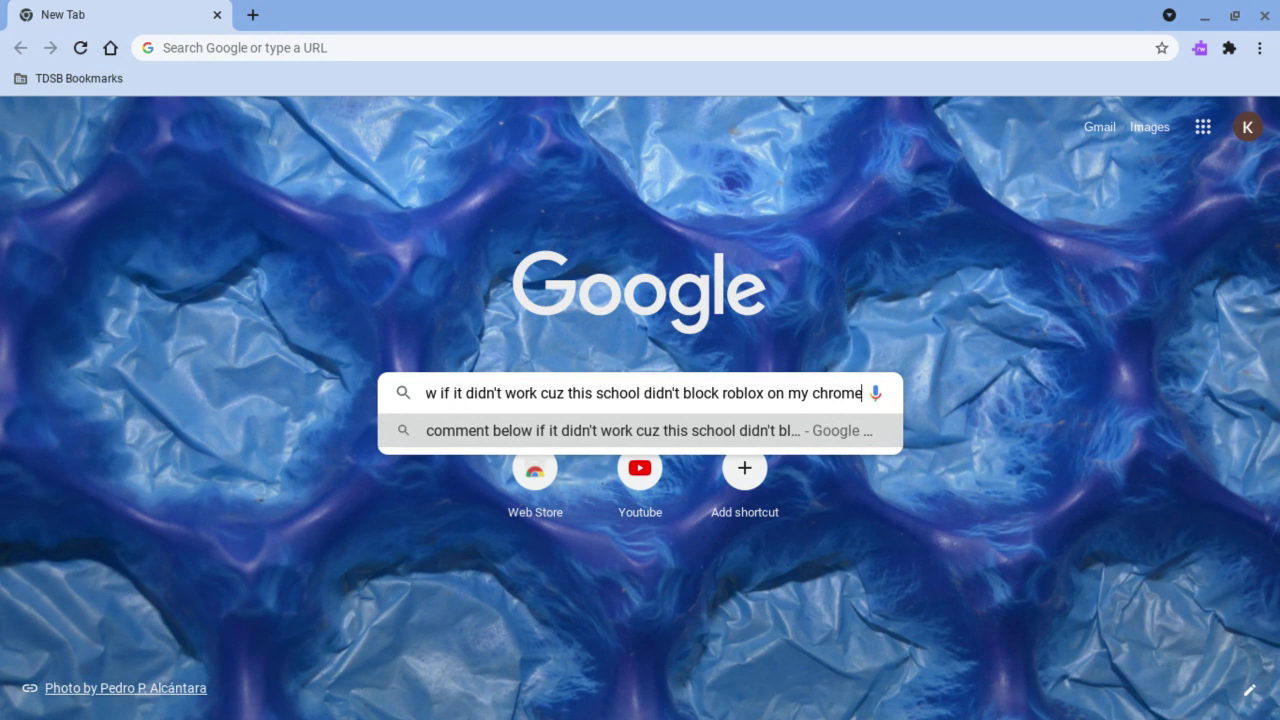
type("b")
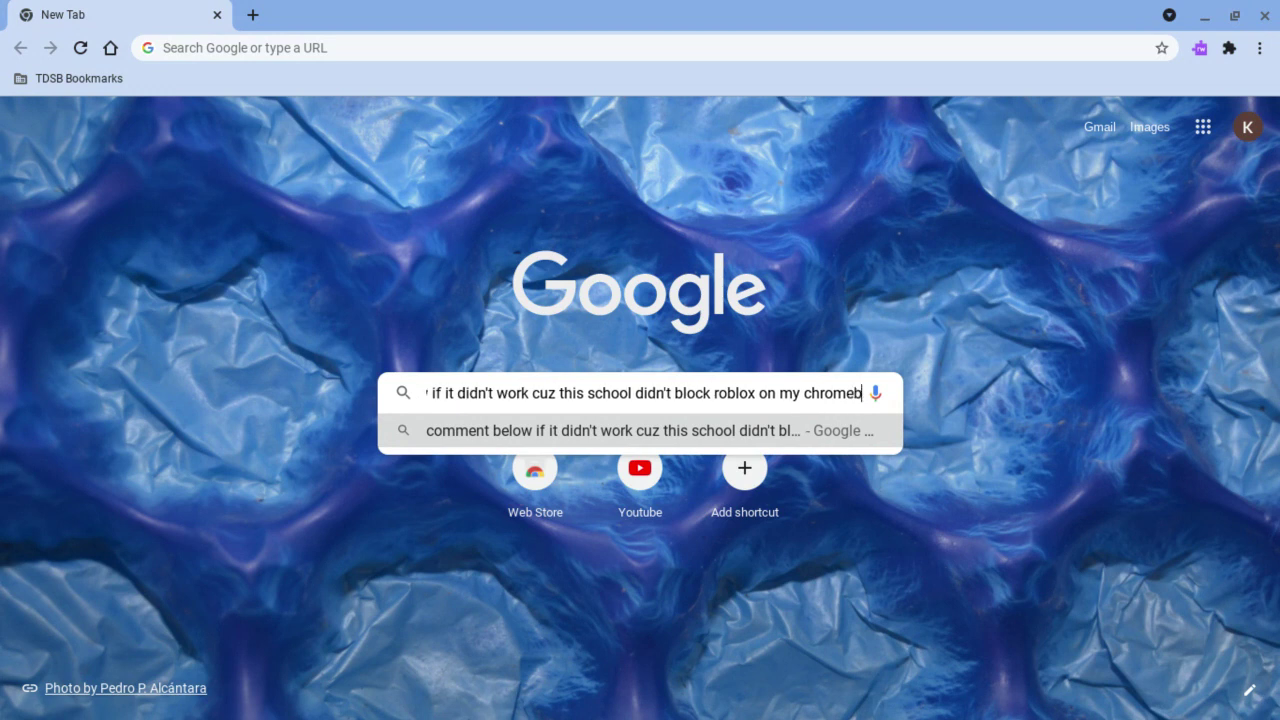
type("ook")
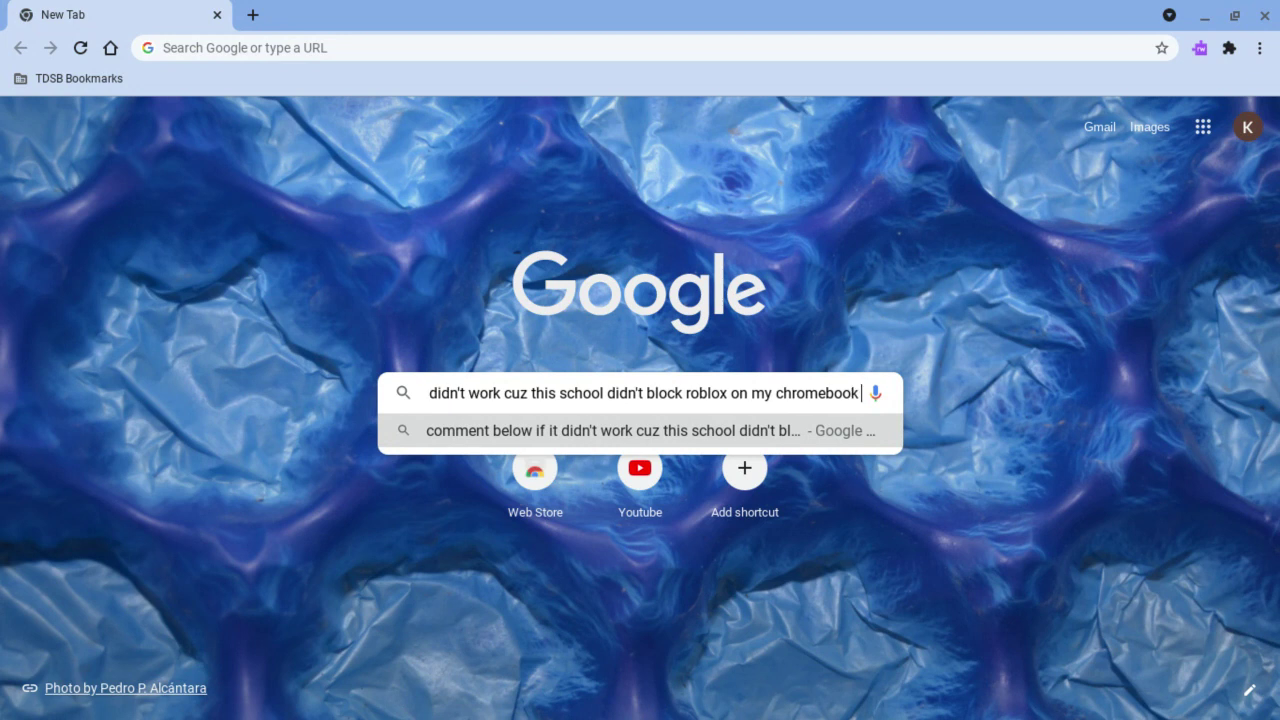
Finish the message in the search box by adding "so idk how it will end up".
type(" so id")
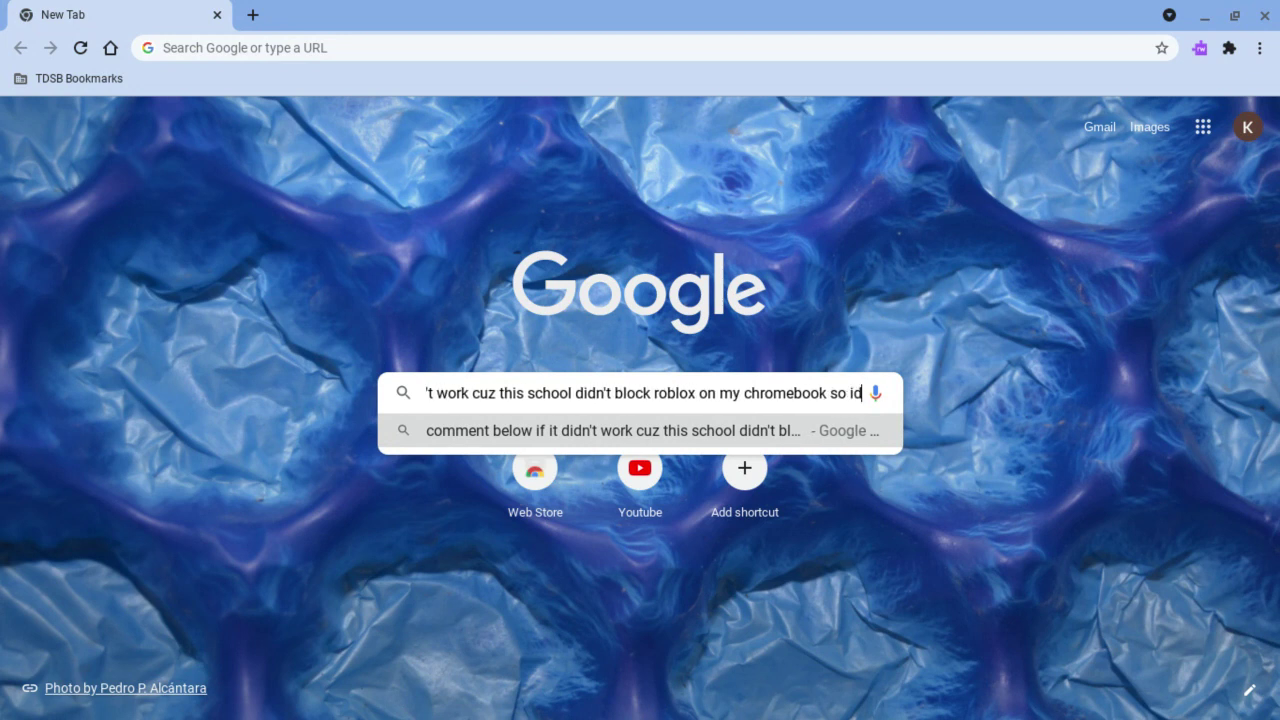
type("k how")
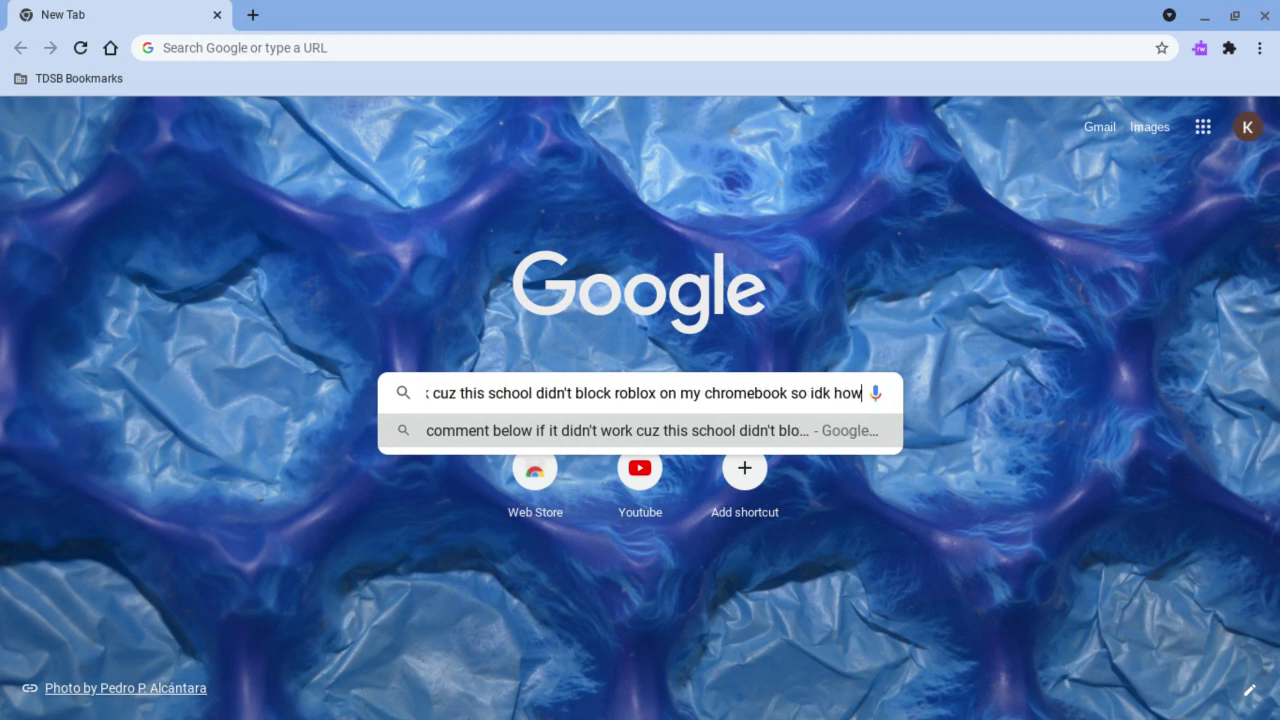
type(" it will")
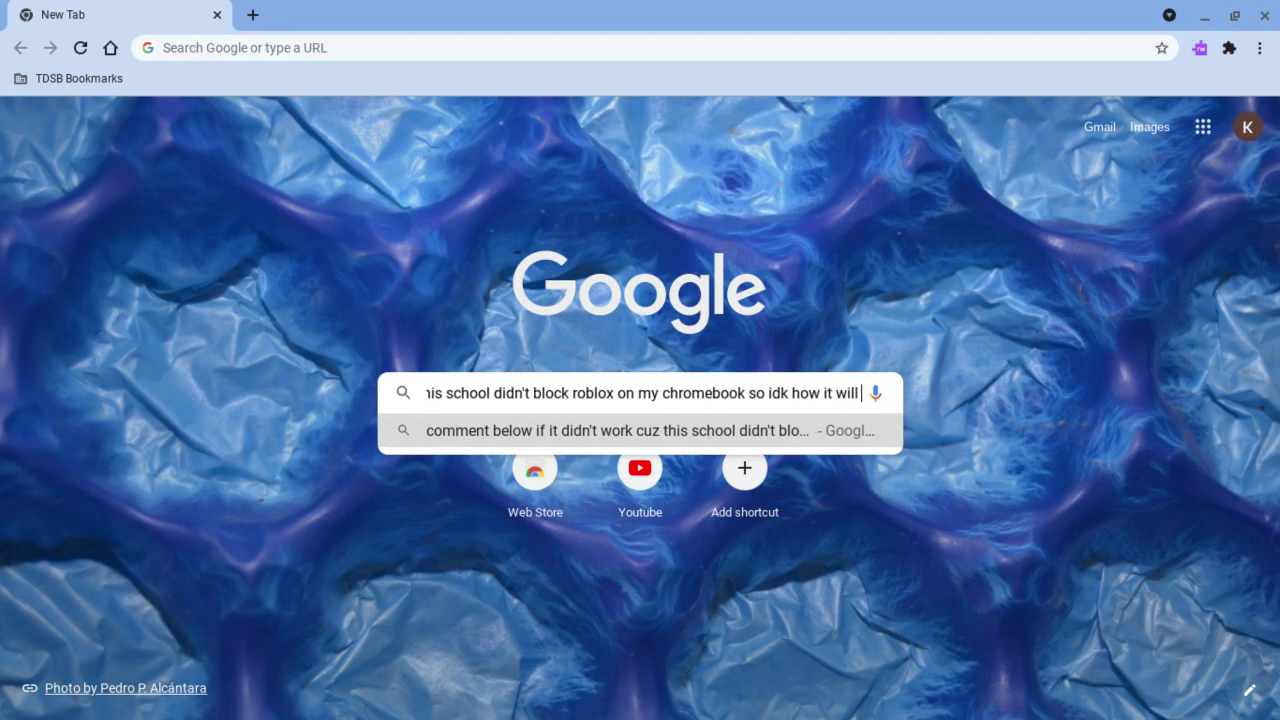
type(" end up")
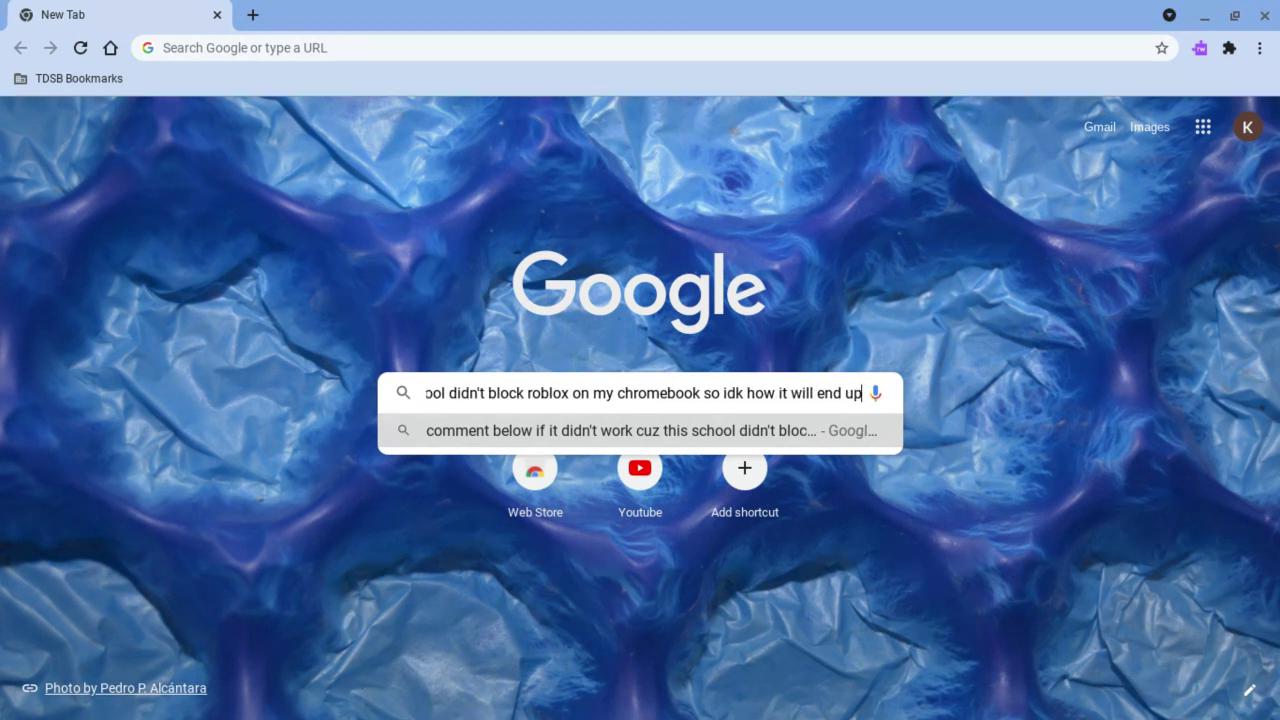
Clear the whole "comment below" message from the Google search box.
key("BackSpace")
key("BackSpace")
key("BackSpace")
key("BackSpace")
key("BackSpace")
key("BackSpace")
key("BackSpace")
key("BackSpace")
key("BackSpace")
key("BackSpace")
key("BackSpace")
key("BackSpace")
key("BackSpace")
key("BackSpace")
key("BackSpace")
key("BackSpace")
key("BackSpace")
key("BackSpace")
key("BackSpace")
key("BackSpace")
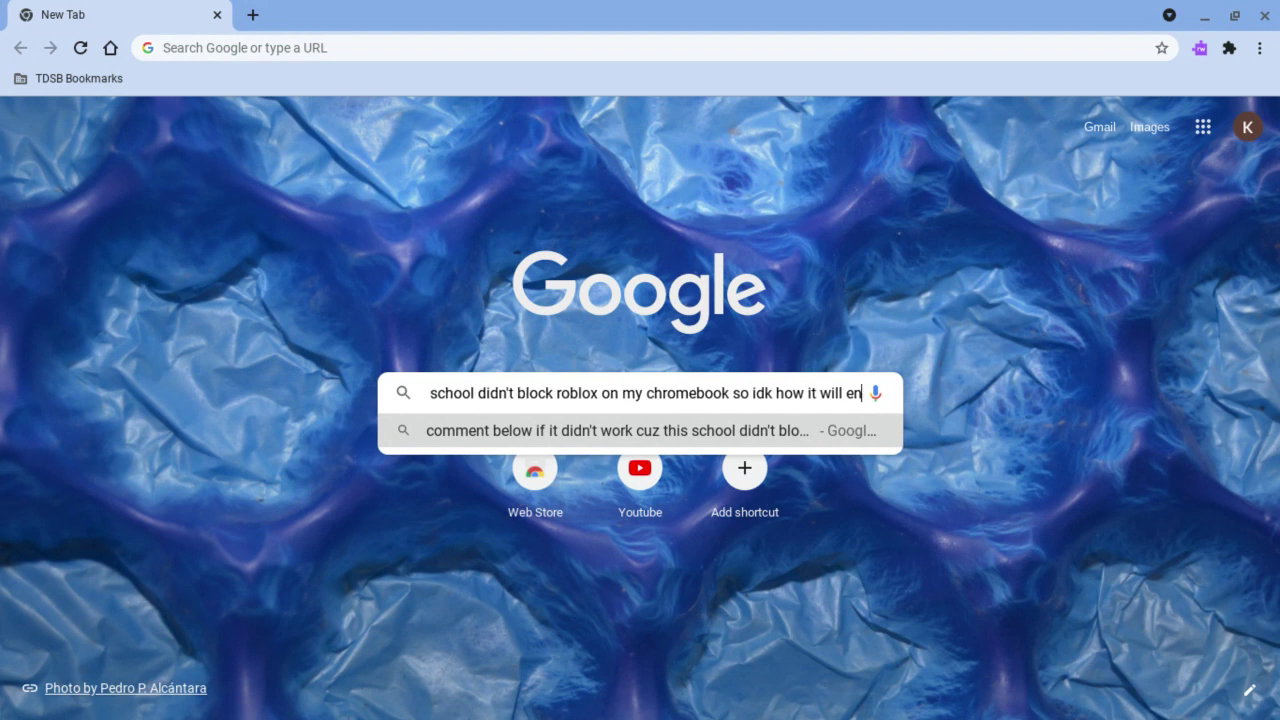
key("BackSpace")
key("BackSpace")
key("BackSpace")
key("BackSpace")
key("BackSpace")
key("BackSpace")
key("BackSpace")
key("BackSpace")
key("BackSpace")
key("BackSpace")
key("BackSpace")
key("BackSpace")
key("BackSpace")
key("BackSpace")
key("BackSpace")
key("BackSpace")
key("BackSpace")
key("BackSpace")
key("BackSpace")
key("BackSpace")
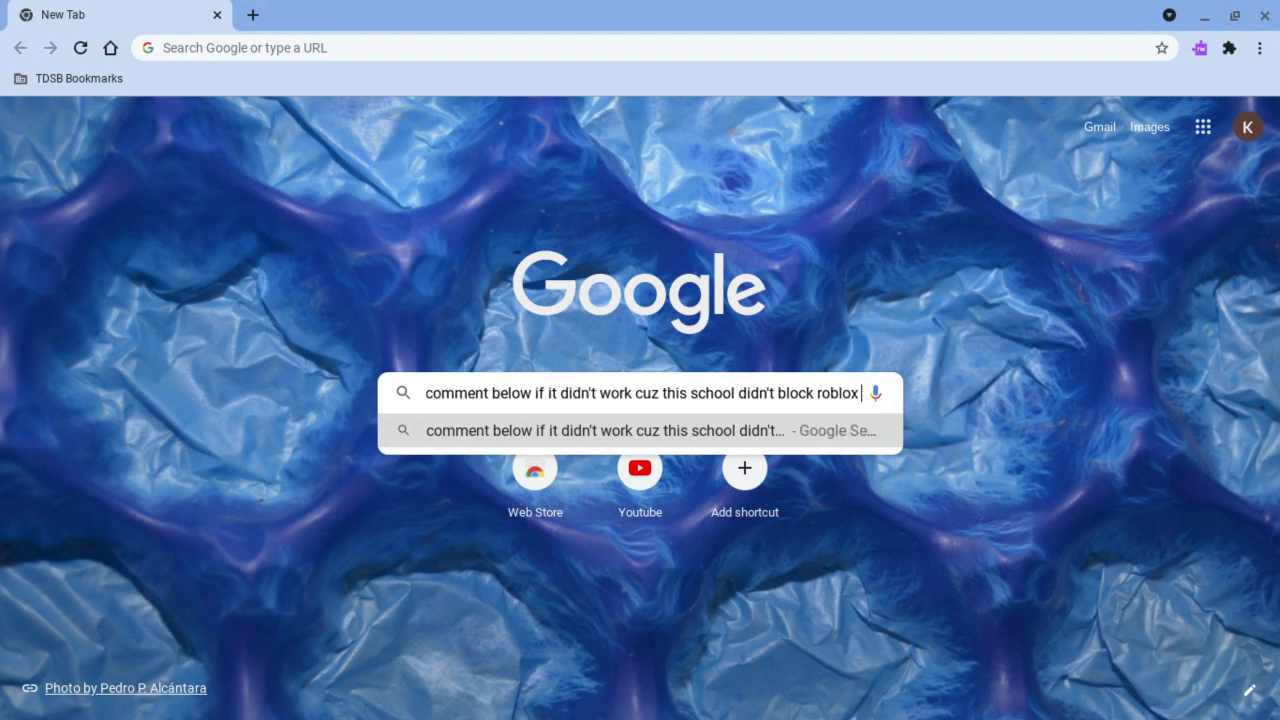
key("BackSpace")
key("BackSpace")
key("BackSpace")
key("BackSpace")
key("BackSpace")
key("BackSpace")
key("BackSpace")
key("BackSpace")
key("BackSpace")
key("BackSpace")
key("BackSpace")
key("BackSpace")
key("BackSpace")
key("BackSpace")
key("BackSpace")
key("BackSpace")
key("BackSpace")
key("BackSpace")
key("BackSpace")
key("BackSpace")
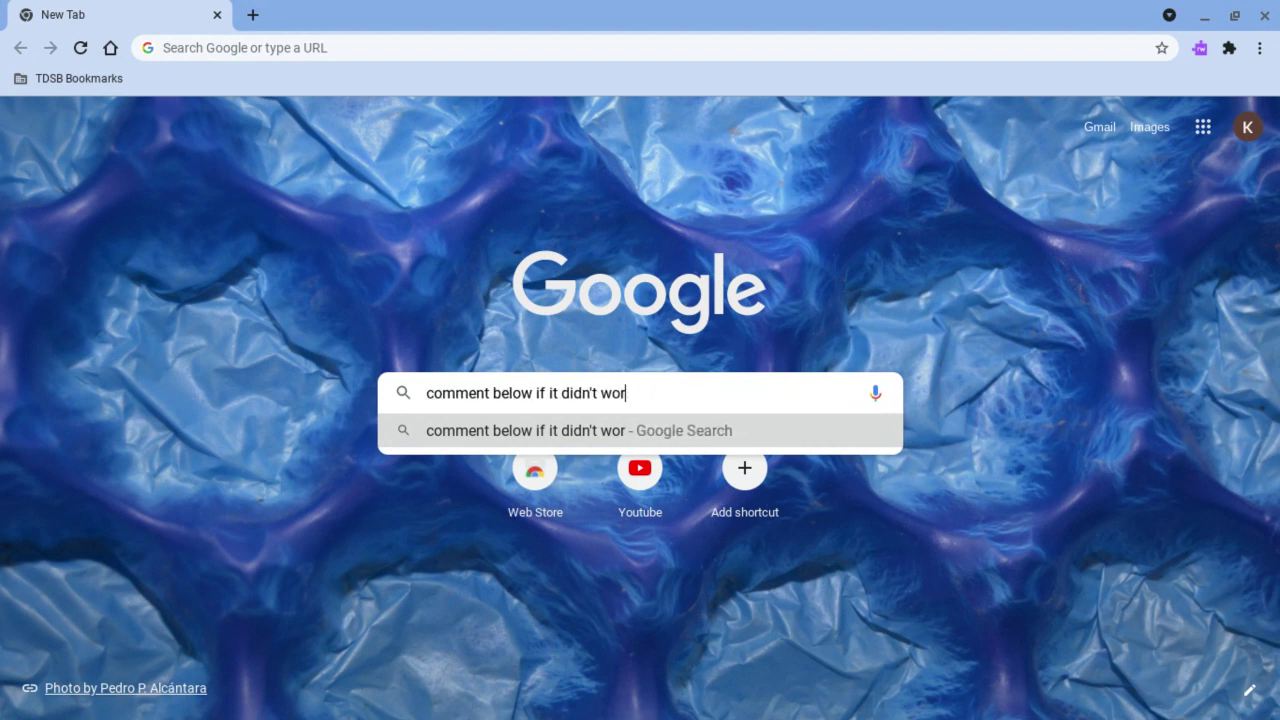
key("BackSpace")
key("BackSpace")
key("BackSpace")
key("BackSpace")
key("BackSpace")
key("BackSpace")
key("BackSpace")
key("BackSpace")
key("BackSpace")
key("BackSpace")
key("BackSpace")
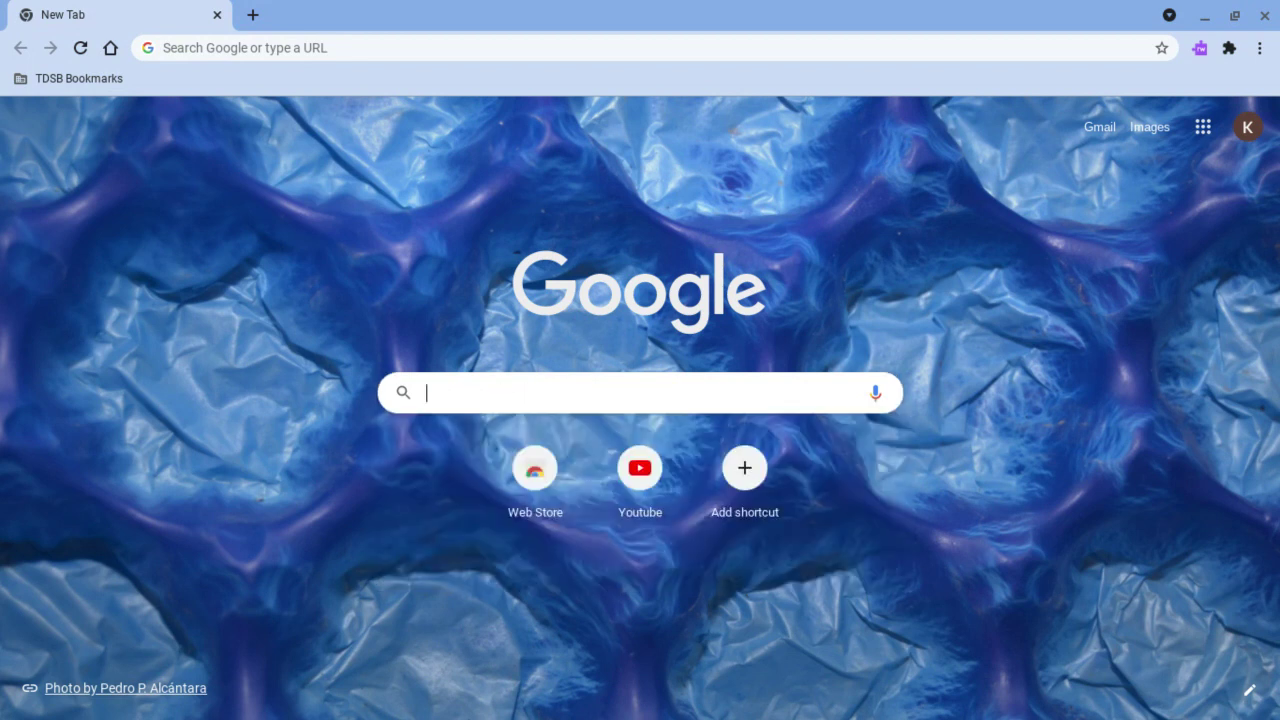
Enter the message "friend me in roblox user name will be in desc" in the empty Google search box.
type("friends")
key("BackSpace")
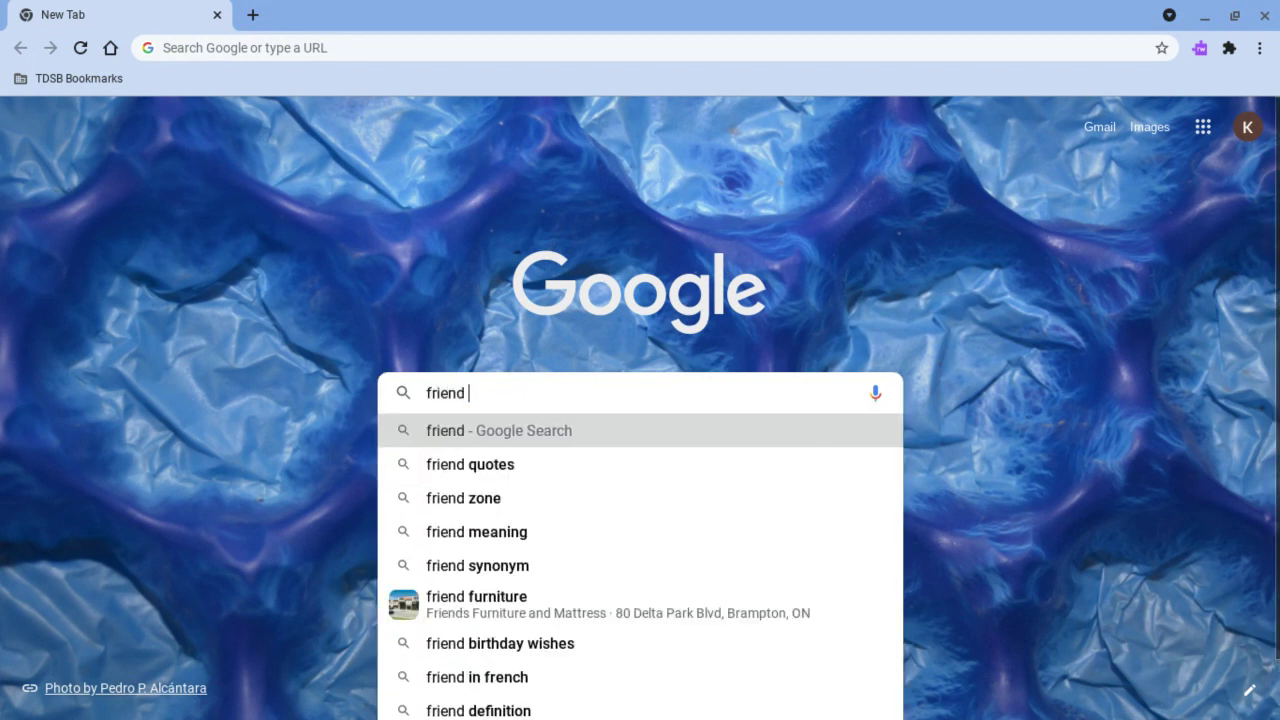
type("me in")
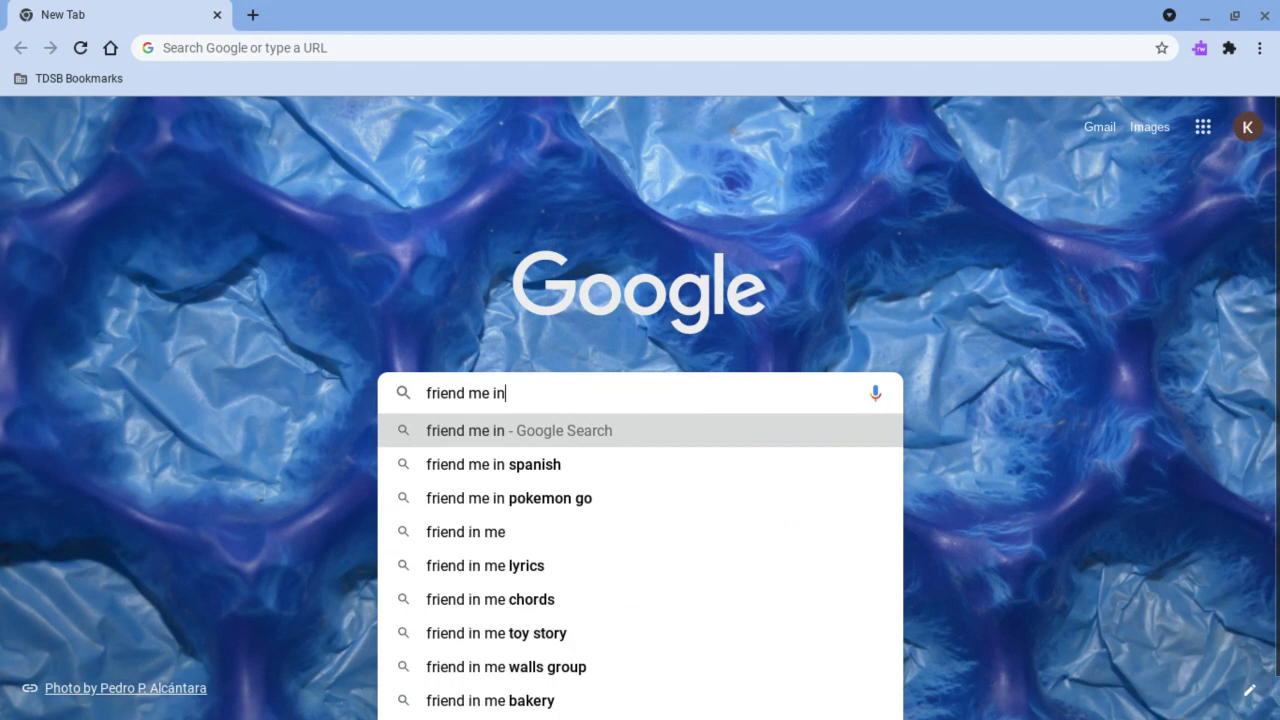
type(" roblox")
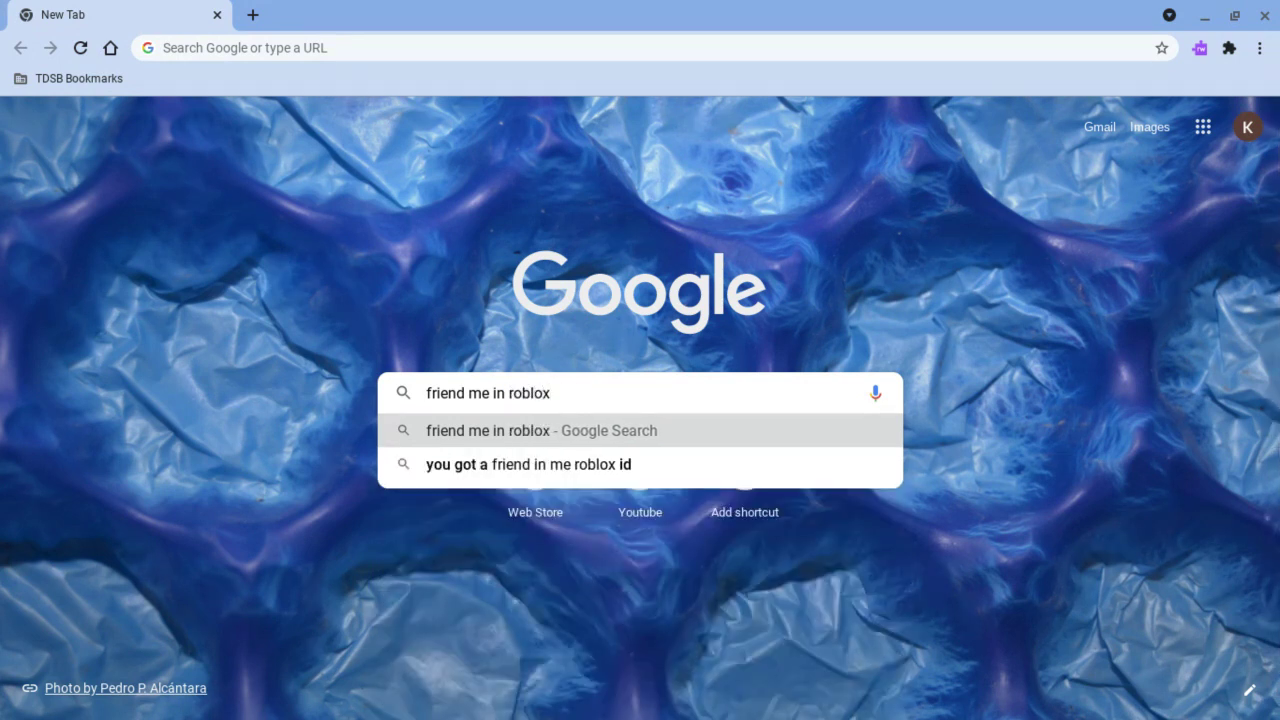
type(" ur")
key("BackSpace")
type("ser name will be ")
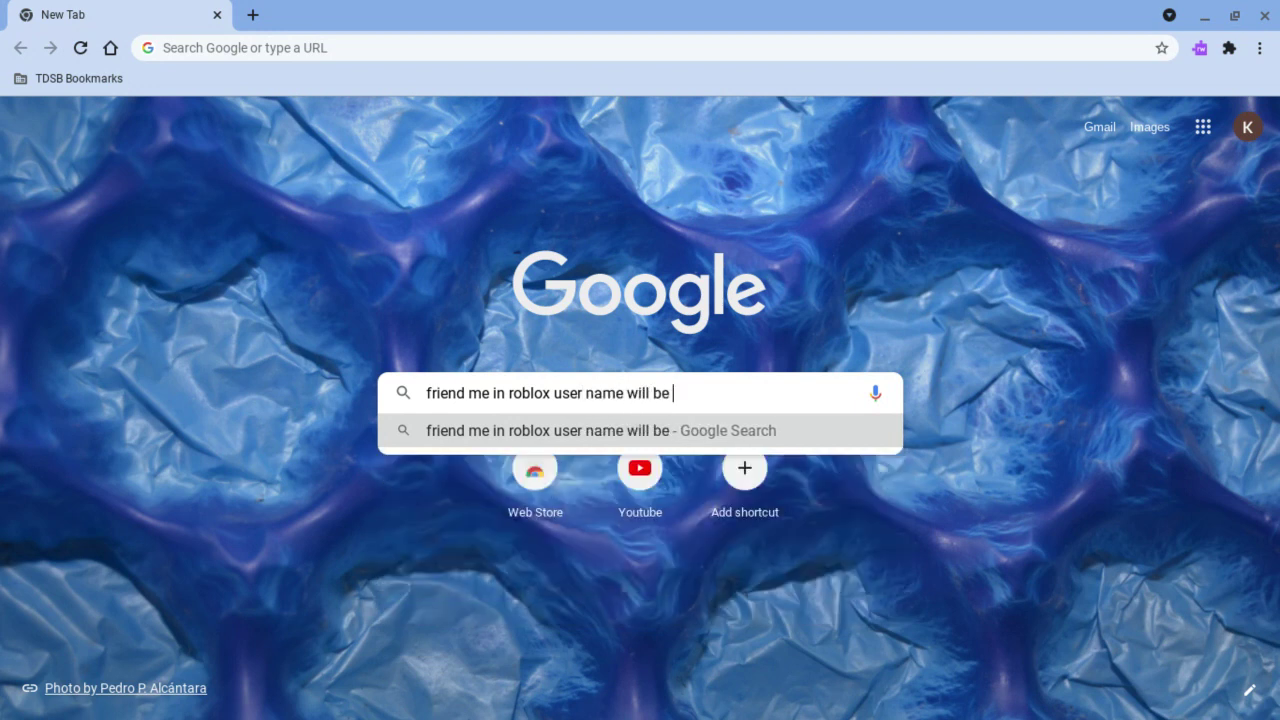
type("in decs")
key("BackSpace")
key("BackSpace")
type("sc")
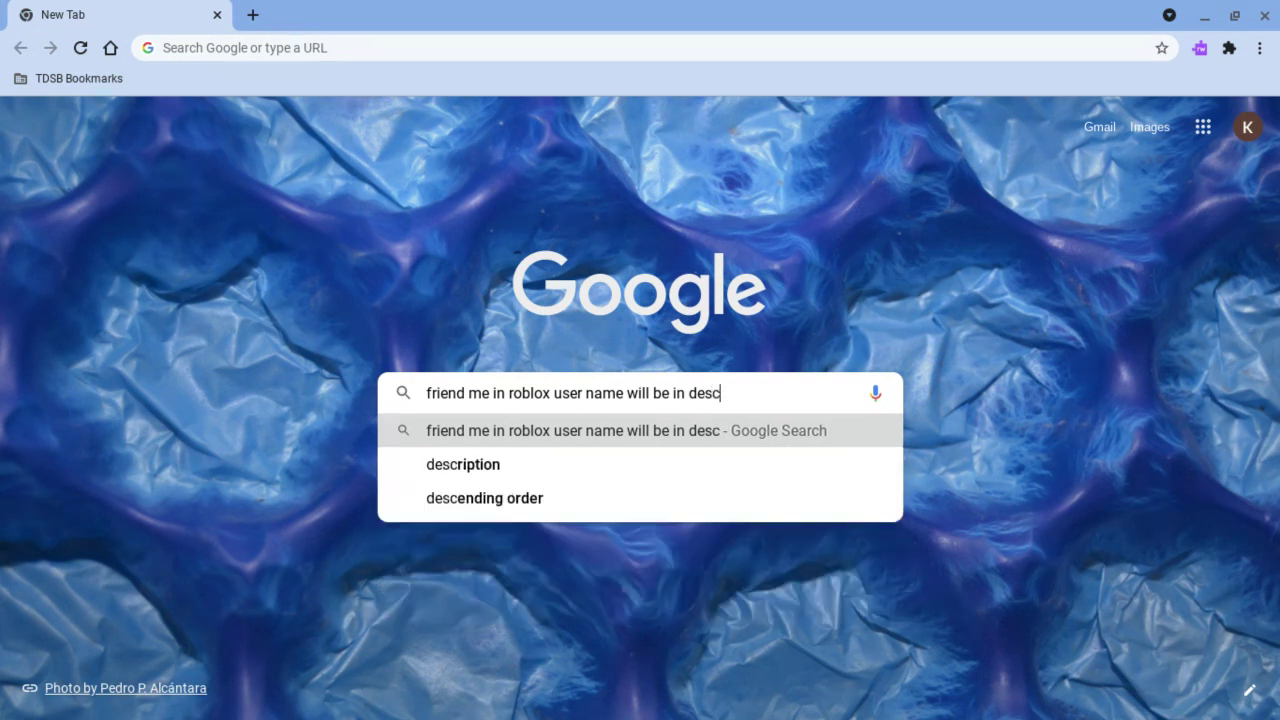
Clear the whole "friend me in roblox user name will be in desc" message from the Google search box.
key("BackSpace")
key("BackSpace")
key("BackSpace")
key("BackSpace")
key("BackSpace")
key("BackSpace")
key("BackSpace")
key("BackSpace")
key("BackSpace")
key("BackSpace")
key("BackSpace")
key("BackSpace")
key("BackSpace")
key("BackSpace")
key("BackSpace")
key("BackSpace")
key("BackSpace")
key("BackSpace")
key("BackSpace")
key("BackSpace")
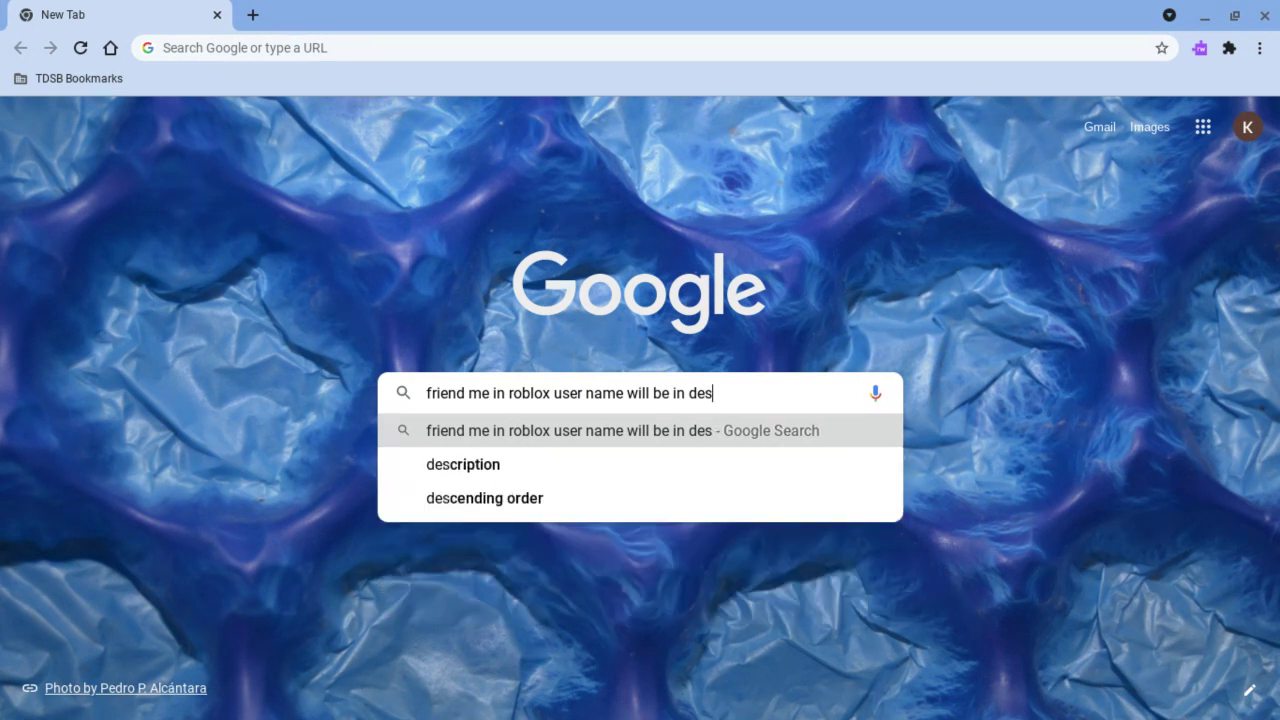
key("BackSpace")
key("BackSpace")
key("BackSpace")
key("BackSpace")
key("BackSpace")
key("BackSpace")
key("BackSpace")
key("BackSpace")
key("BackSpace")
key("BackSpace")
key("BackSpace")
key("BackSpace")
key("BackSpace")
key("BackSpace")
key("BackSpace")
key("BackSpace")
key("BackSpace")
key("BackSpace")
key("BackSpace")
key("BackSpace")
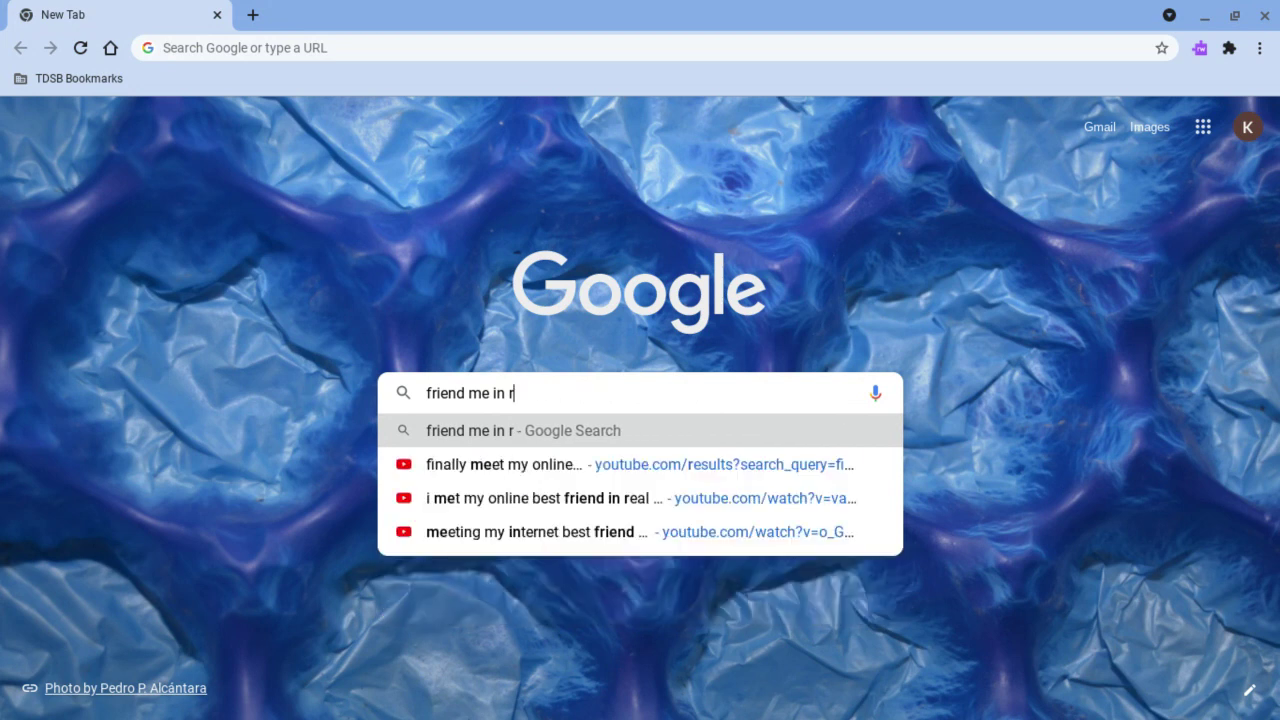
Enter the farewell message "BYE FRIEN" in capital letters in the empty Google search box.
type("BYE FRIEN")
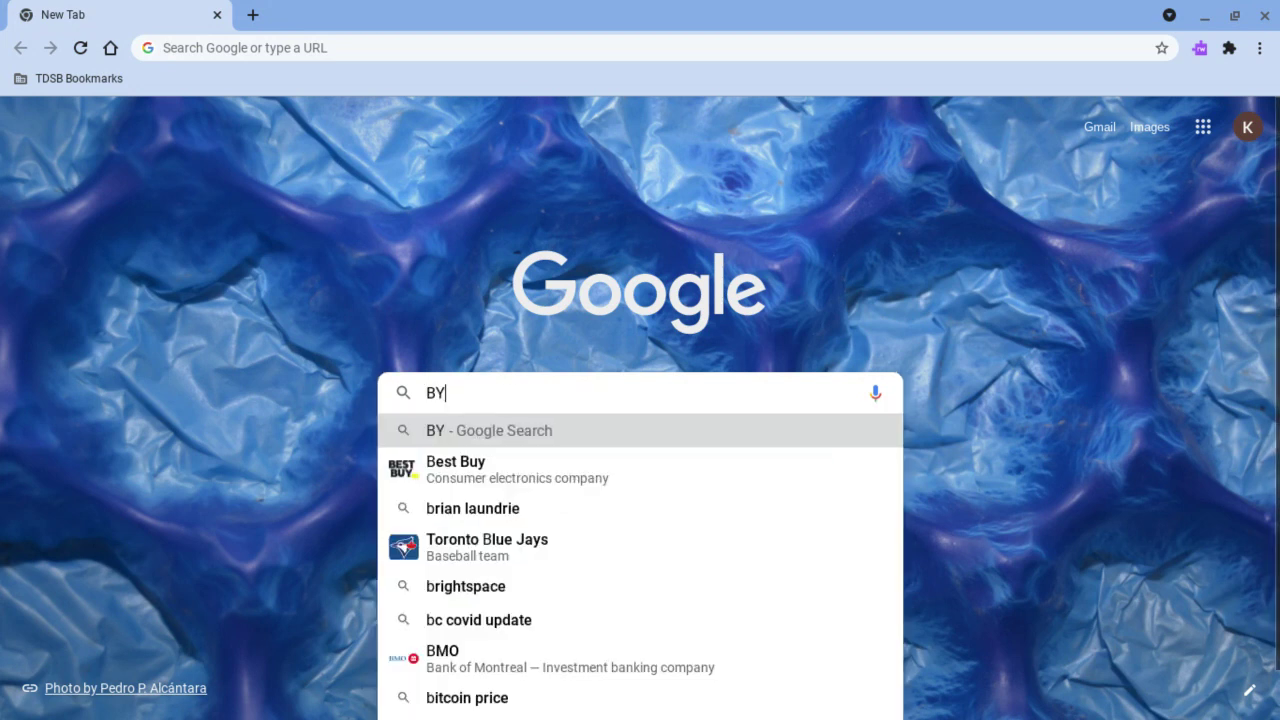